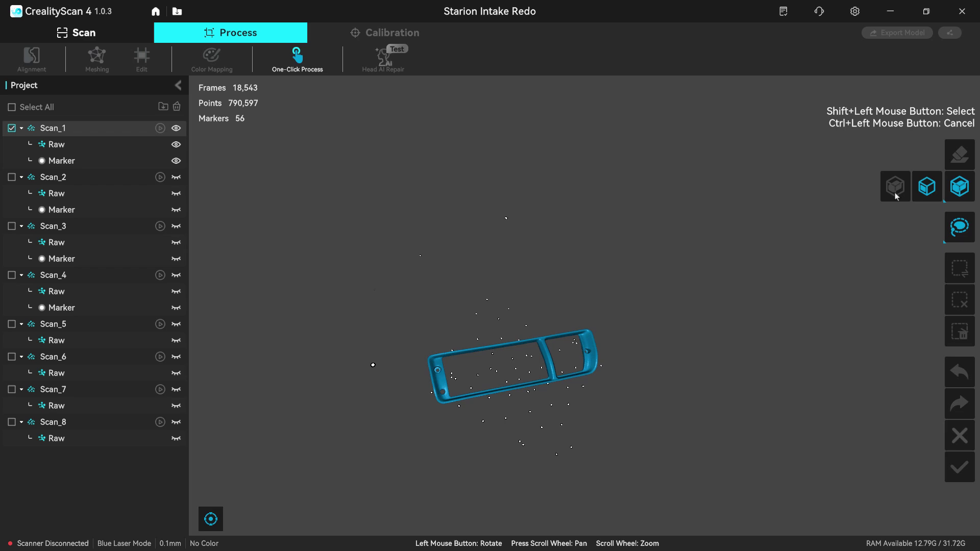
- Briefly show Scan_2 alongside Scan_1, hide it again, and orbit the bumper to a new angle
scroll(321, 356, "up", 5)
left_click_drag(322, 356, 500, 356)
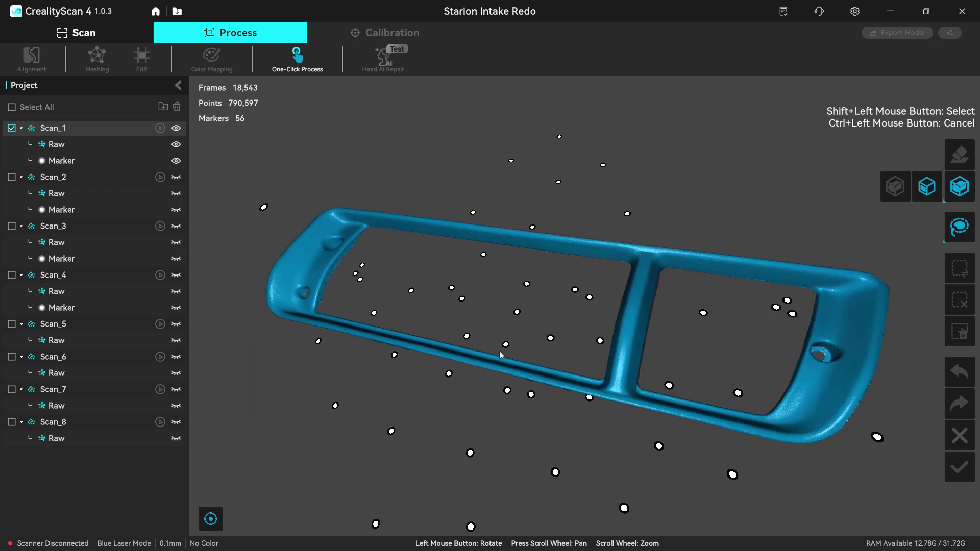
left_click(59, 179)
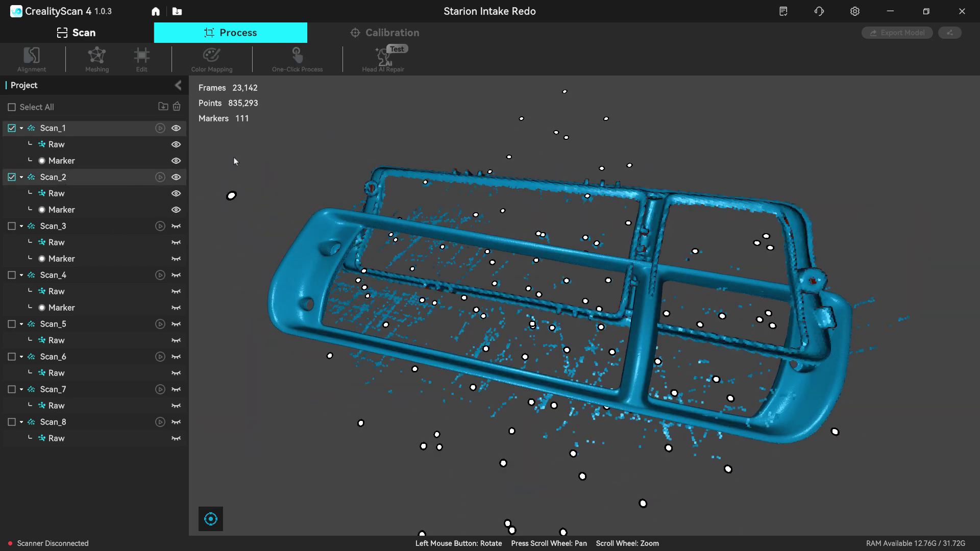
left_click(57, 131)
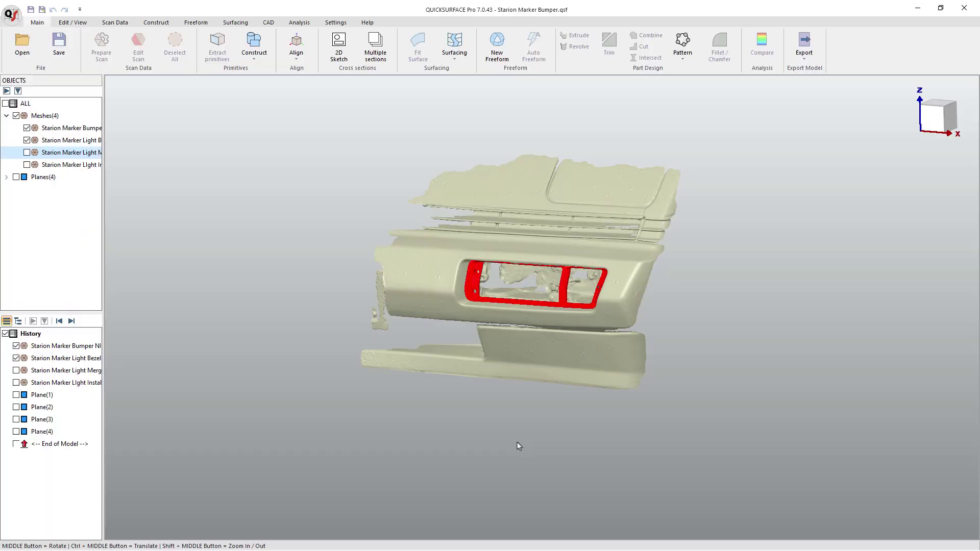
middle_click_drag(516, 442, 559, 388)
scroll(487, 300, "up", 5)
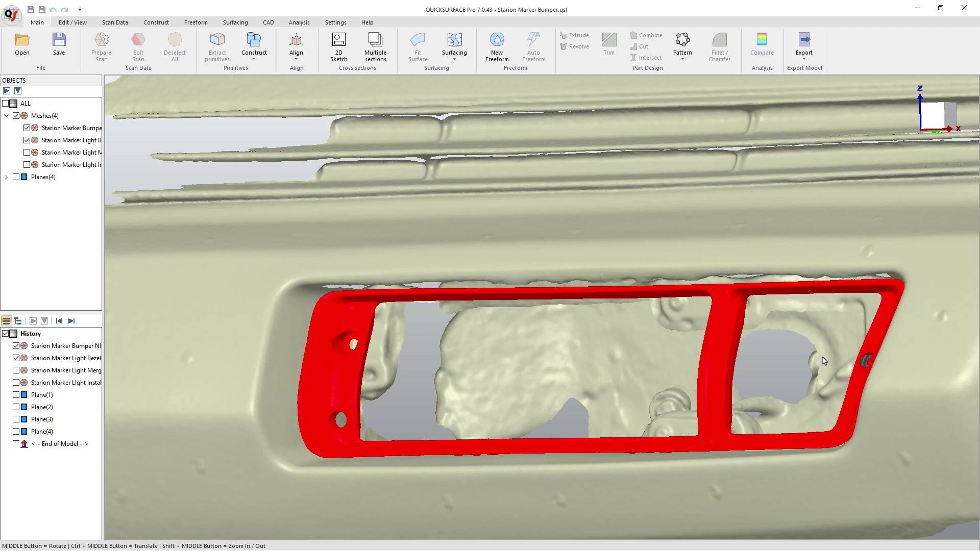
scroll(561, 332, "down", 8)
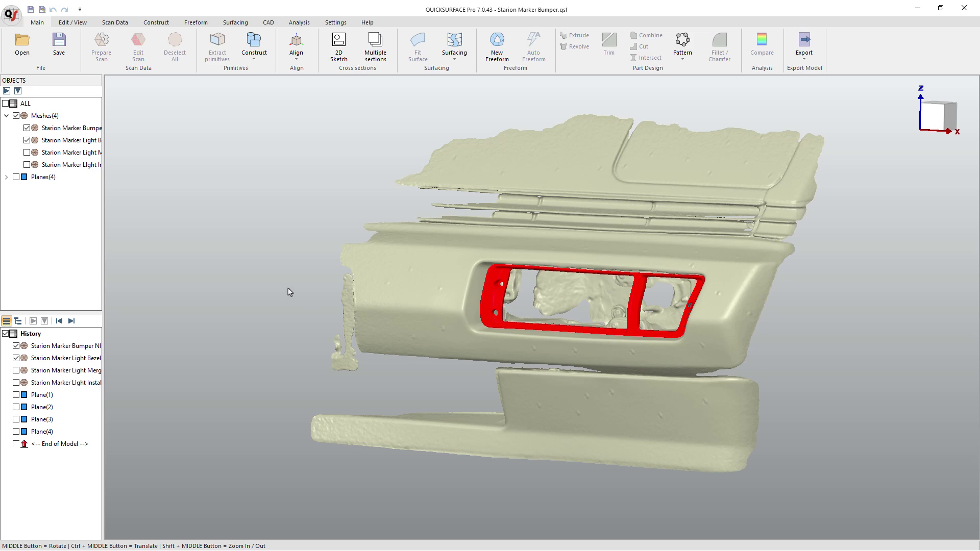
- Toggle the mesh checkboxes, leaving Bumper, Light Bezel and Light Merge displayed together
left_click(27, 140)
left_click(27, 164)
left_click(27, 128)
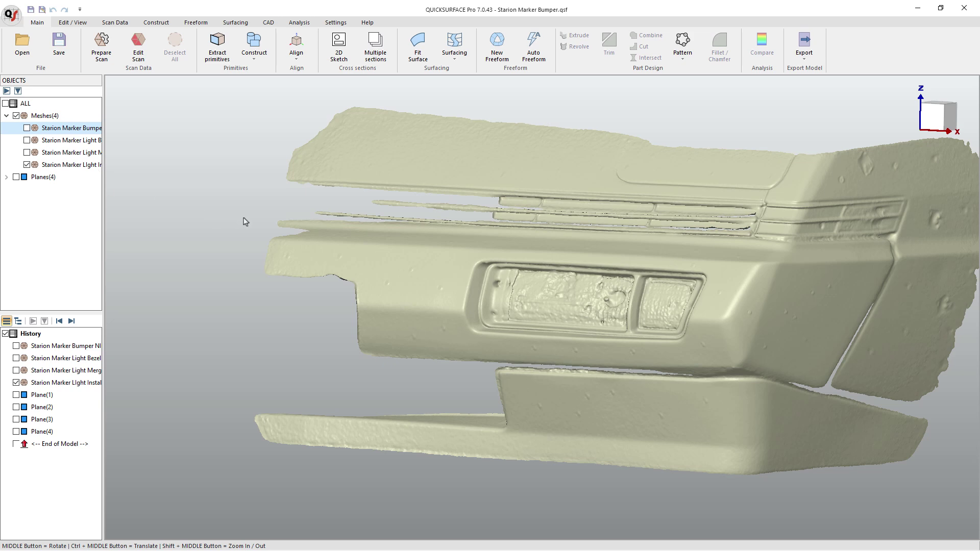
left_click(26, 128)
left_click(26, 164)
left_click(27, 127)
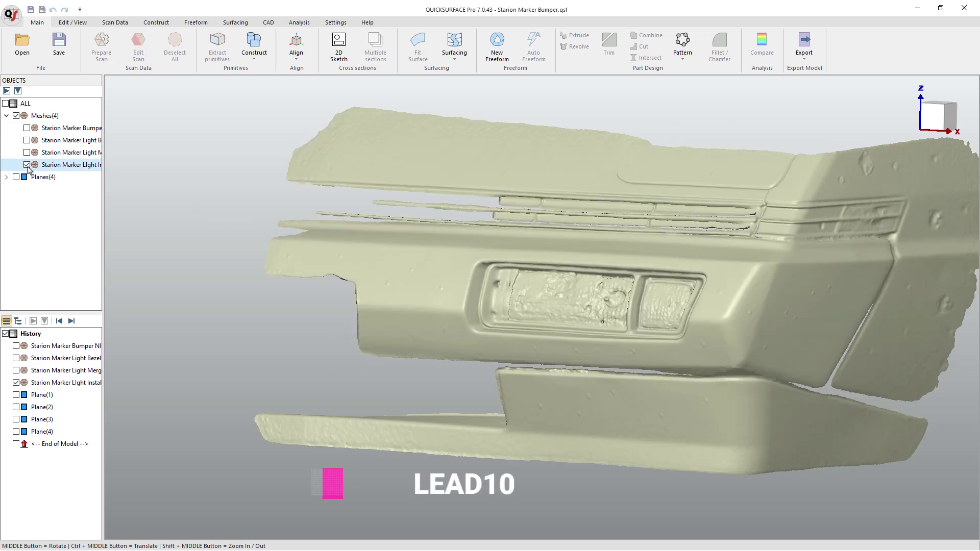
left_click(27, 139)
left_click(27, 164)
left_click(26, 152)
left_click(27, 165)
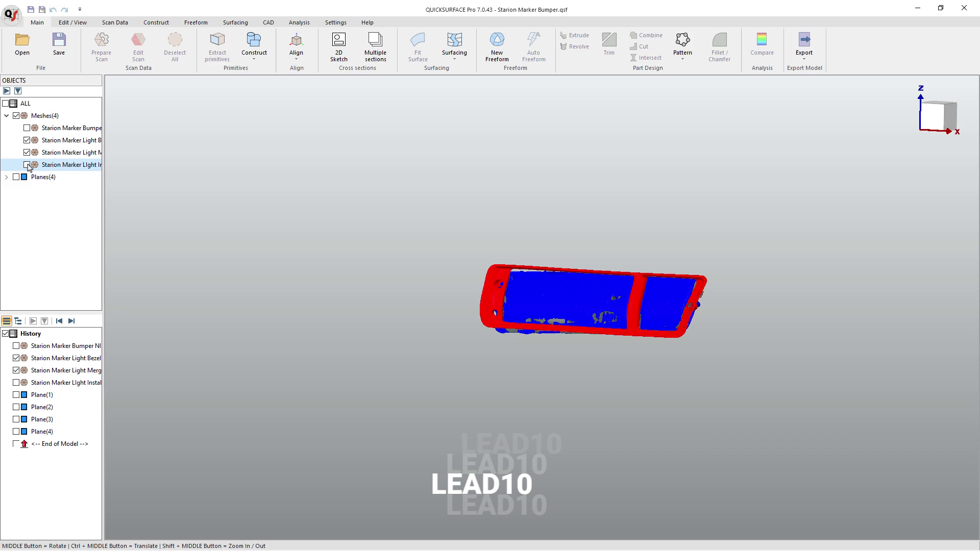
- Orbit and zoom to check the light sitting in the bezel opening from the side and front
middle_click_drag(560, 313, 562, 320)
scroll(561, 321, "up", 5)
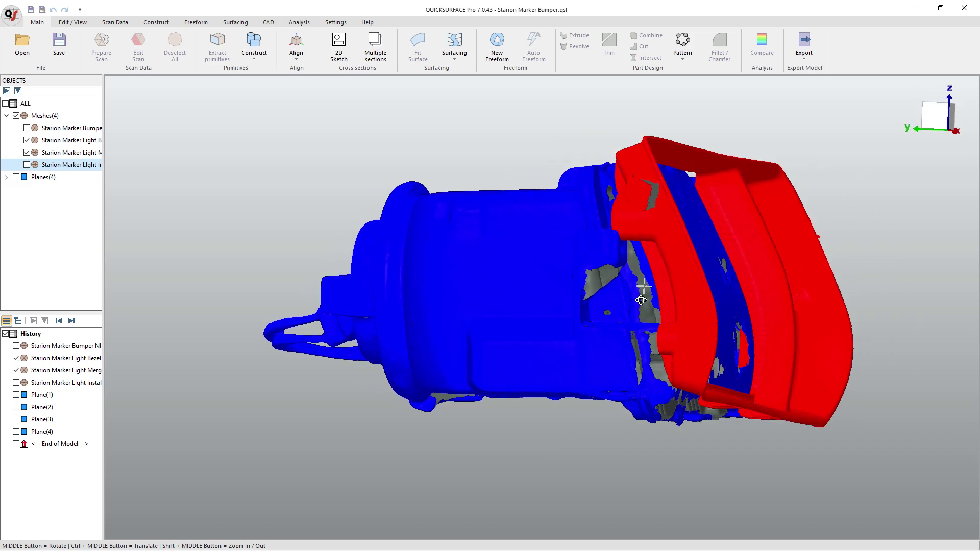
scroll(394, 311, "down", 5)
middle_click_drag(437, 389, 387, 413)
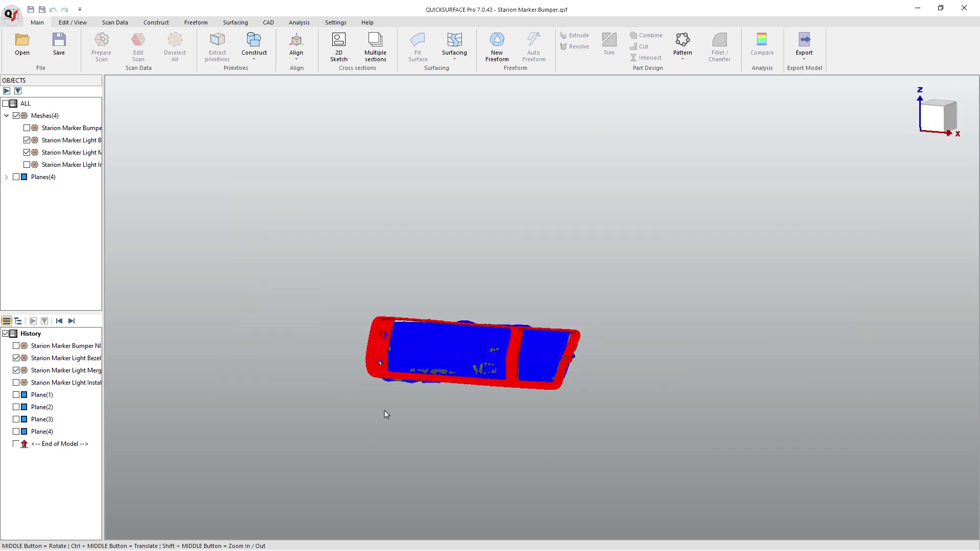
scroll(478, 338, "down", 3)
scroll(481, 337, "up", 5)
- Open Settings > Options and close it again without changes
left_click(367, 22)
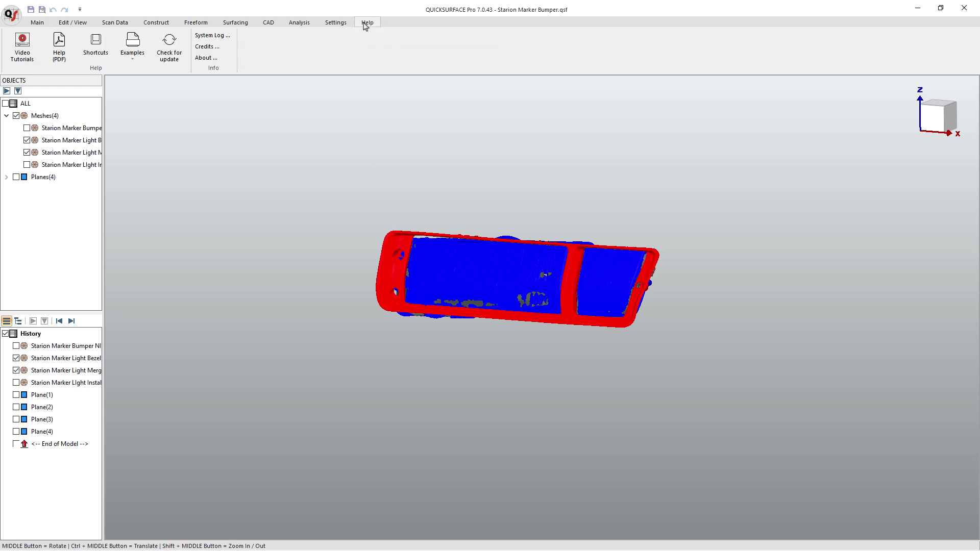
left_click(336, 22)
left_click(177, 43)
left_click(564, 381)
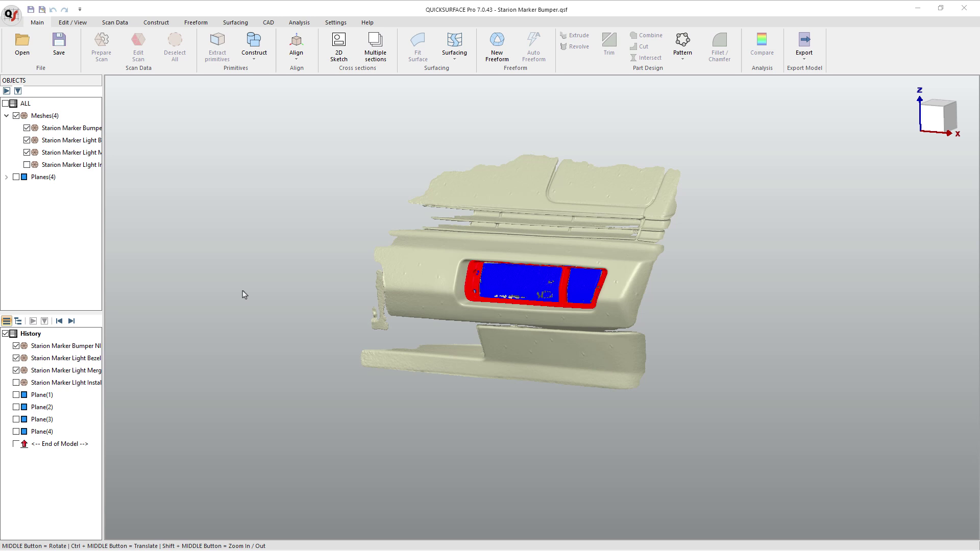
- Hide Light Merge and orbit around the red bezel to inspect its fit in the bumper
left_click(27, 152)
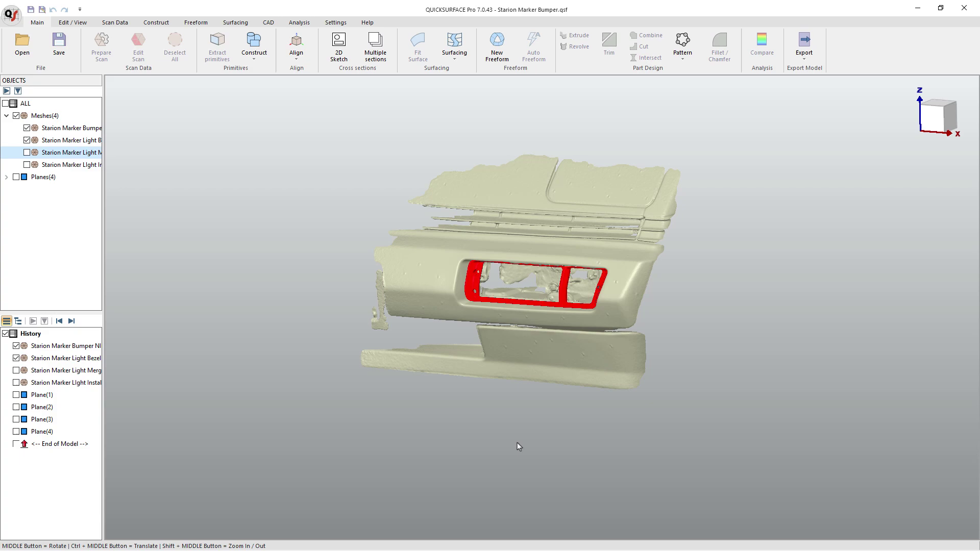
middle_click_drag(533, 385, 509, 289)
scroll(525, 276, "up", 5)
middle_click_drag(580, 280, 389, 324)
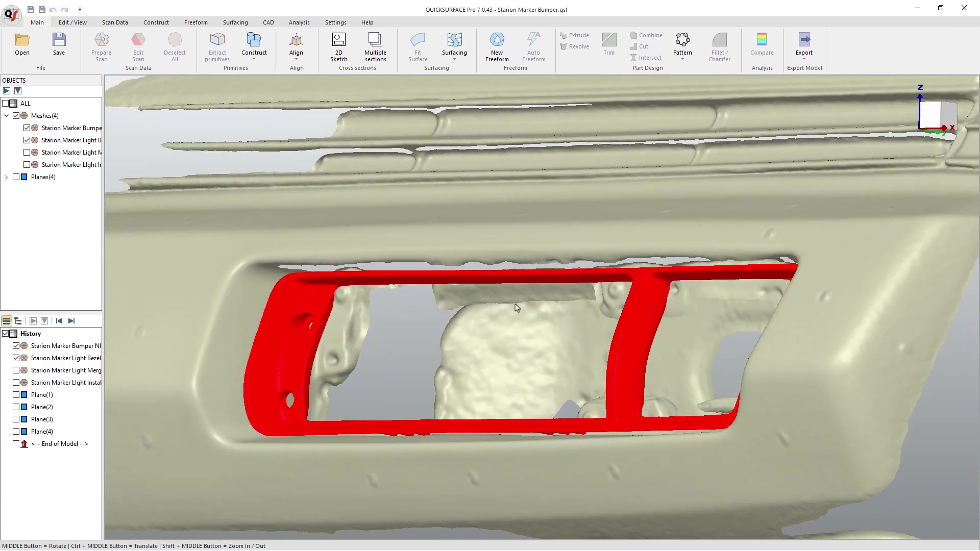
scroll(500, 376, "up", 2)
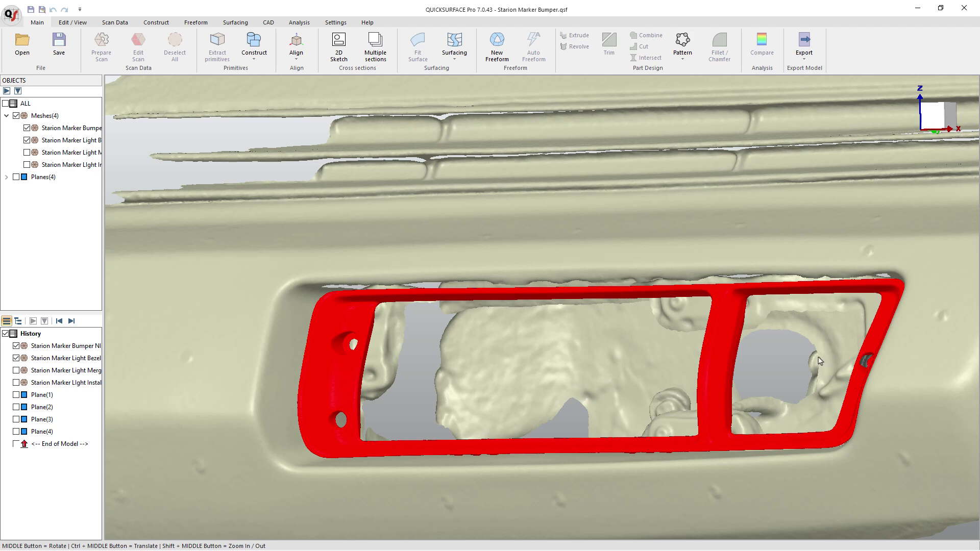
scroll(722, 345, "down", 5)
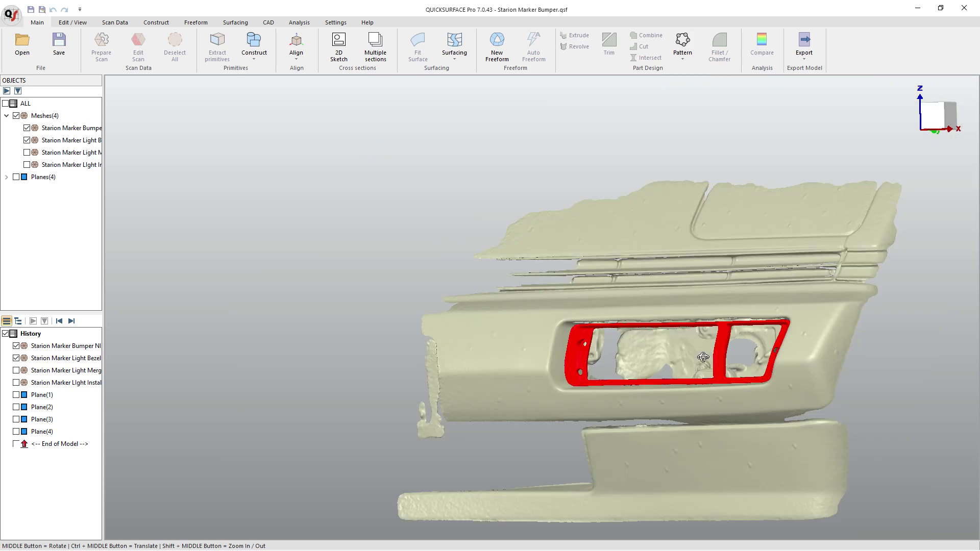
middle_click_drag(704, 357, 655, 329)
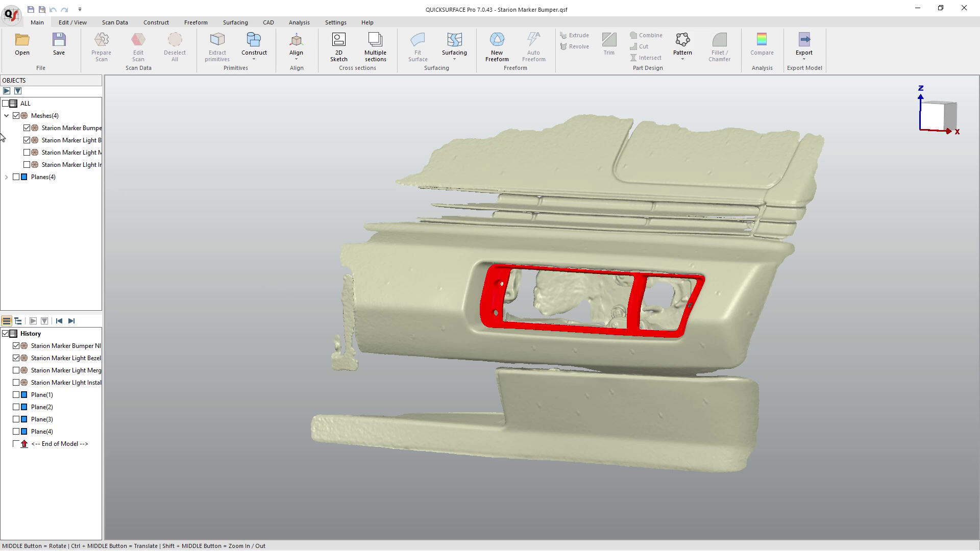
- Toggle mesh checkboxes until only the light bezel and merged light meshes are shown
left_click(27, 164)
left_click(27, 140)
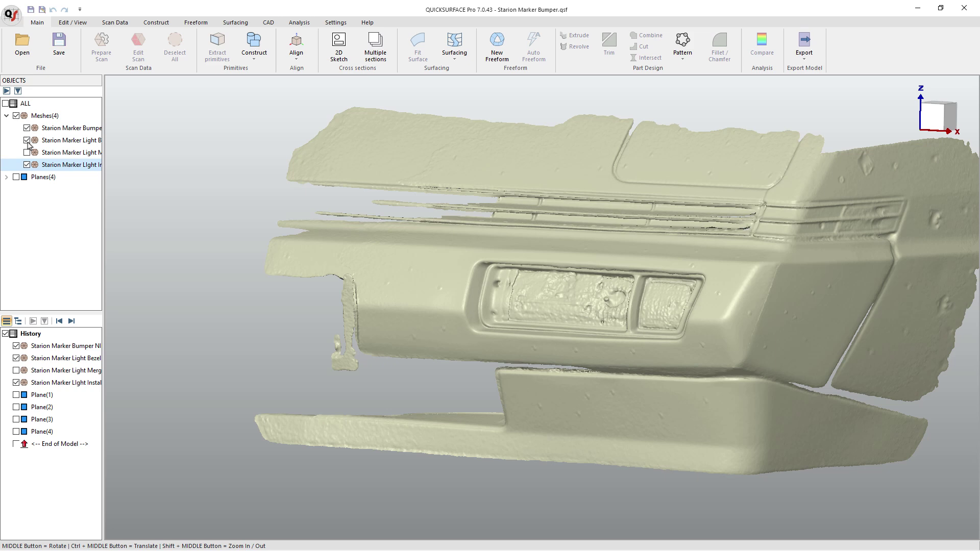
left_click(27, 128)
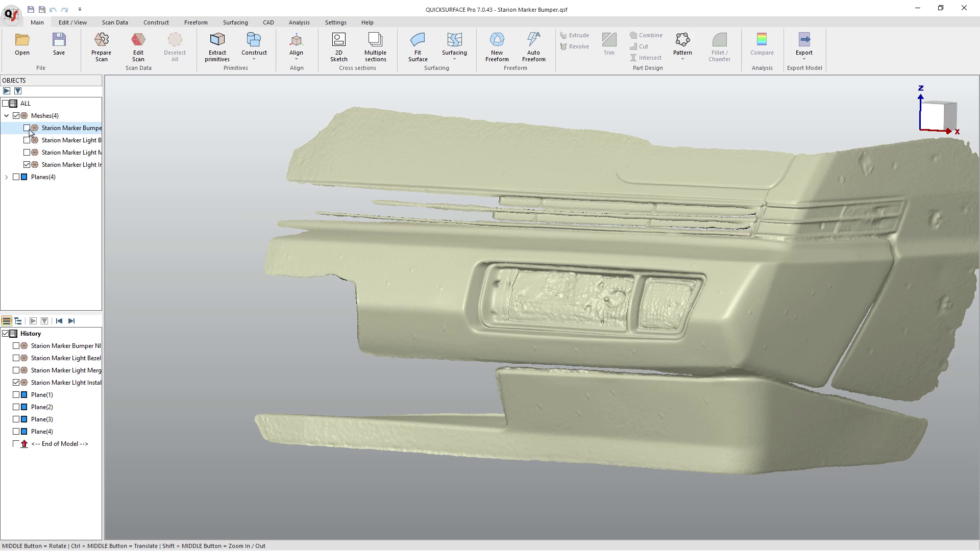
left_click(27, 165)
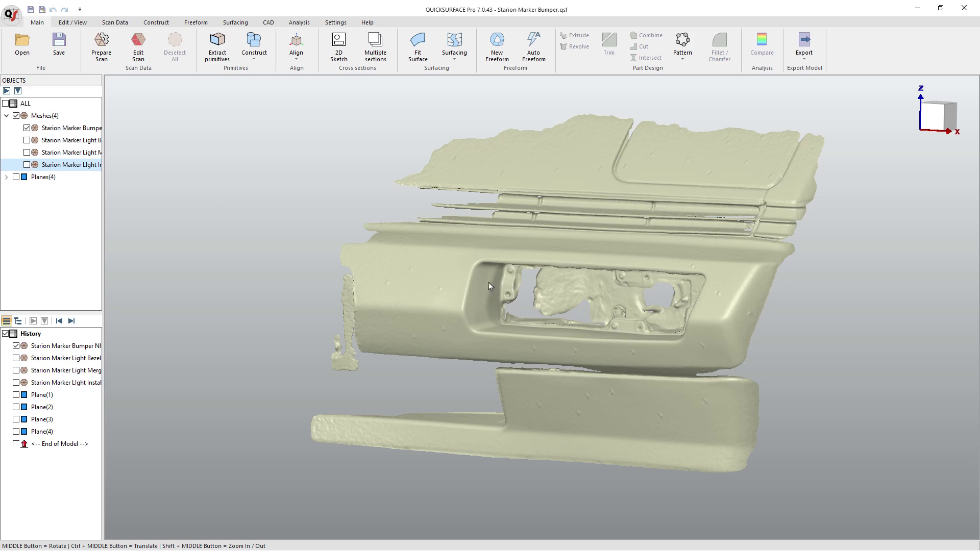
left_click(28, 128)
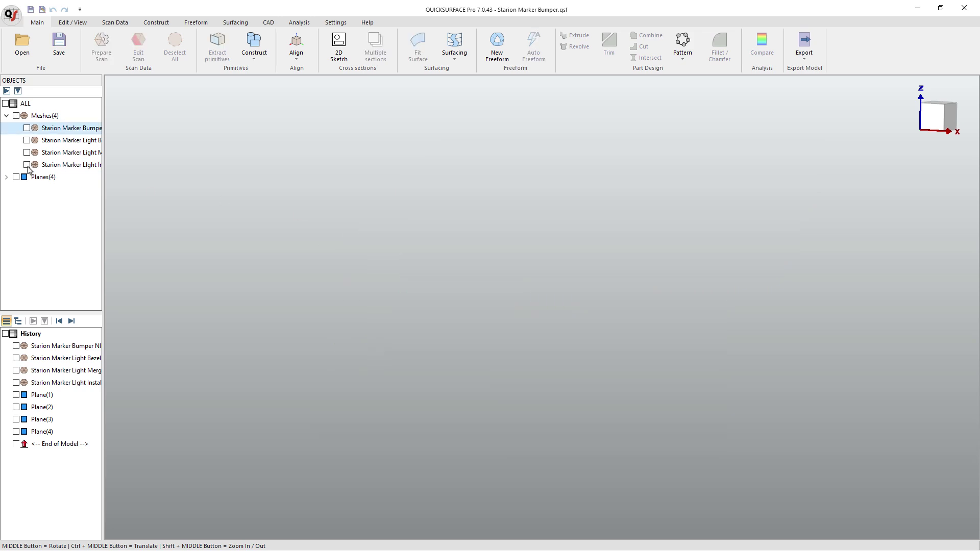
left_click(27, 165)
left_click(27, 141)
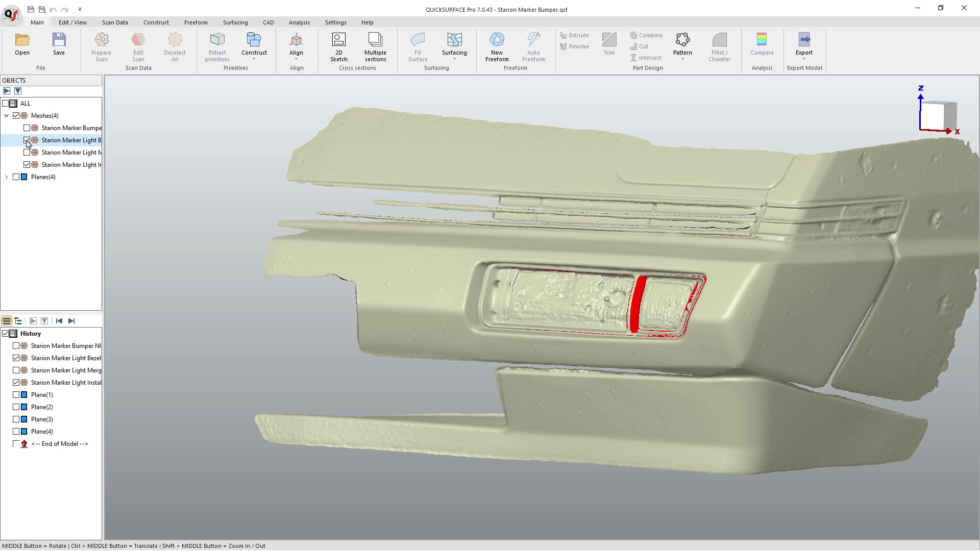
left_click(27, 165)
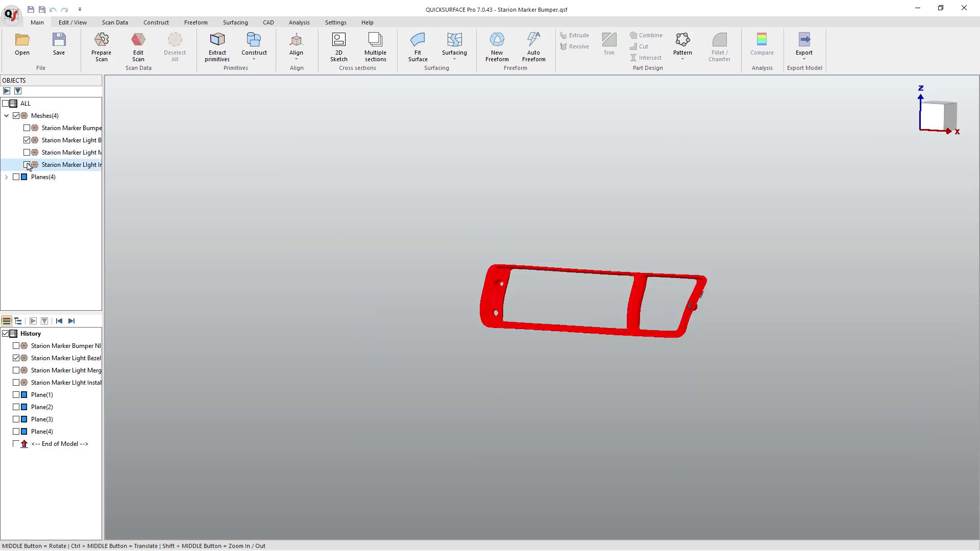
left_click(27, 165)
left_click(27, 153)
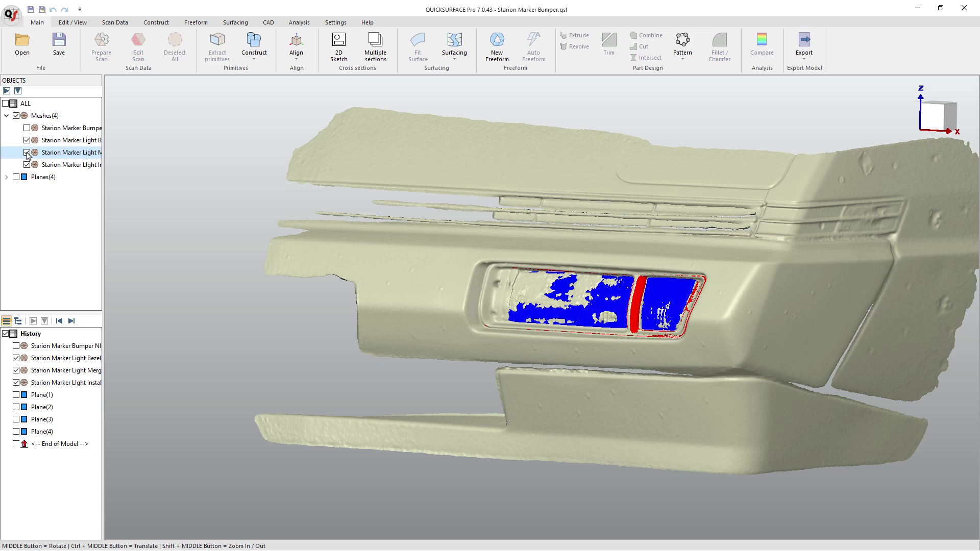
left_click(27, 165)
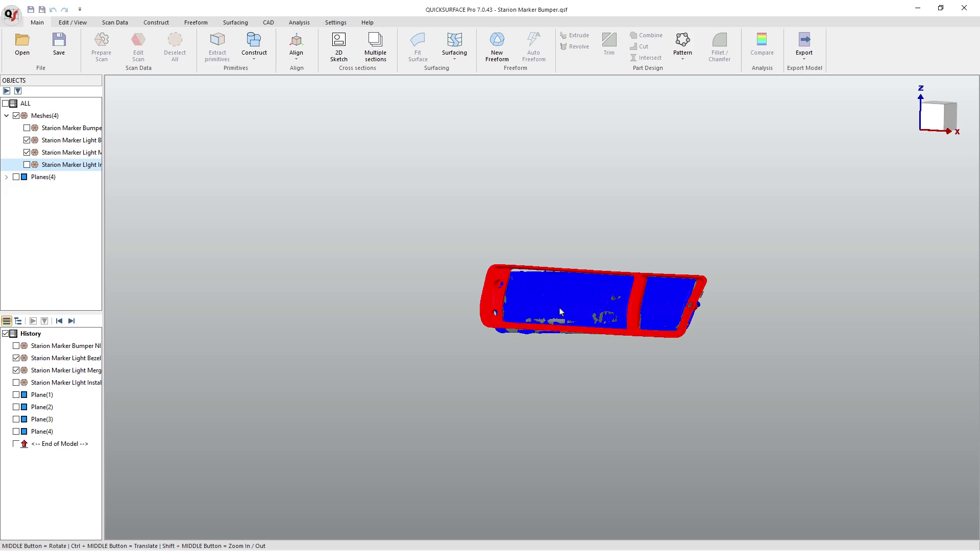
- Orbit, zoom and pan to inspect the red bezel aligned around the blue housing
middle_click_drag(563, 311, 393, 333)
scroll(686, 311, "up", 6)
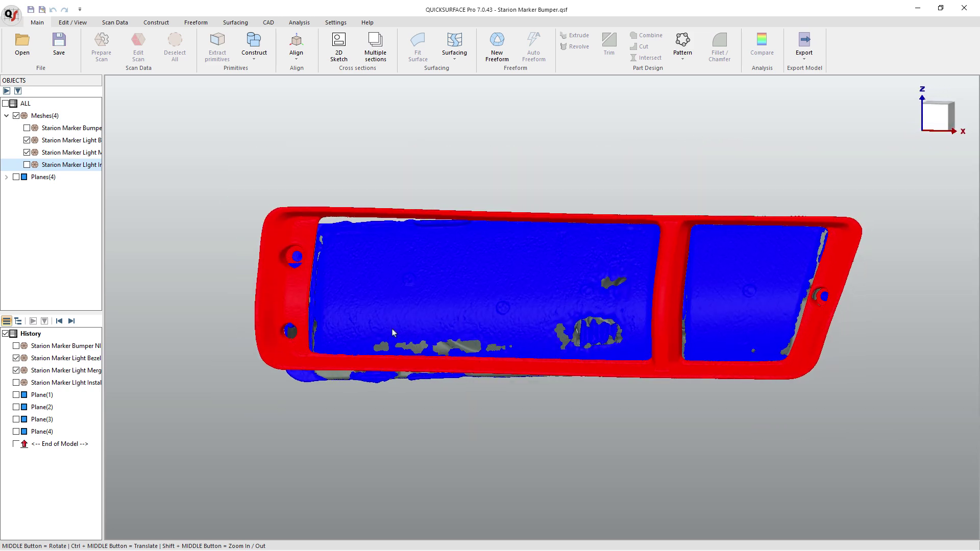
scroll(434, 387, "down", 5)
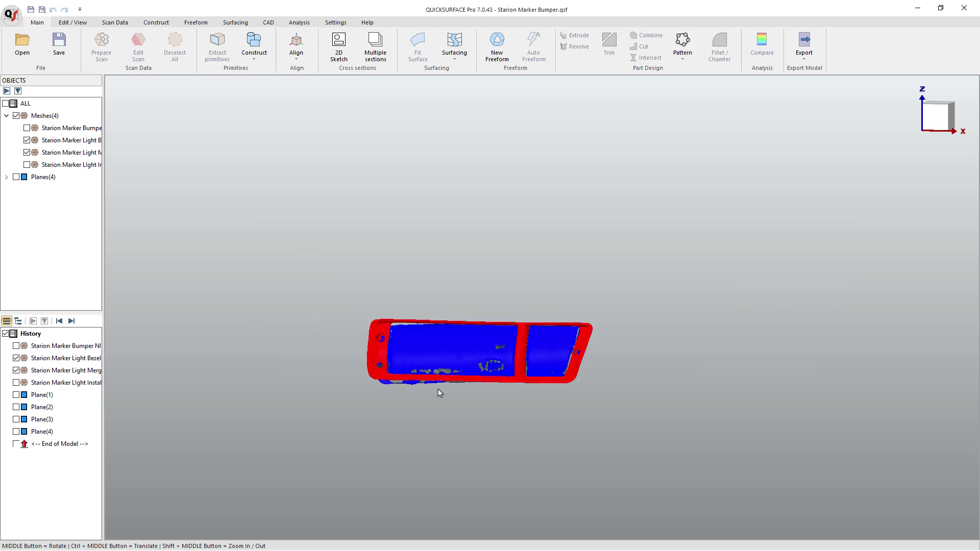
mouse_move(437, 389)
middle_mouse_down()
mouse_move(391, 399)
mouse_move(384, 410)
middle_mouse_up()
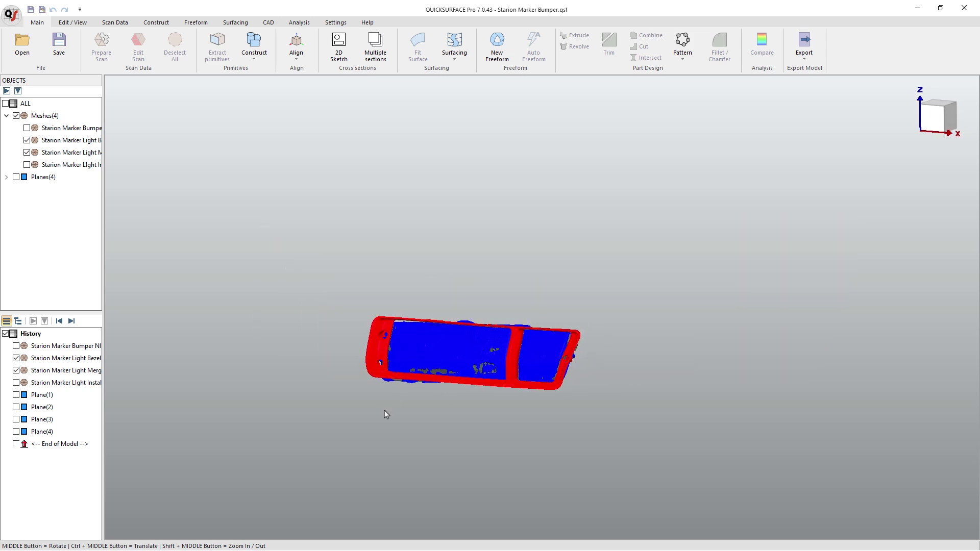
middle_click_drag(441, 400, 460, 370, "ctrl")
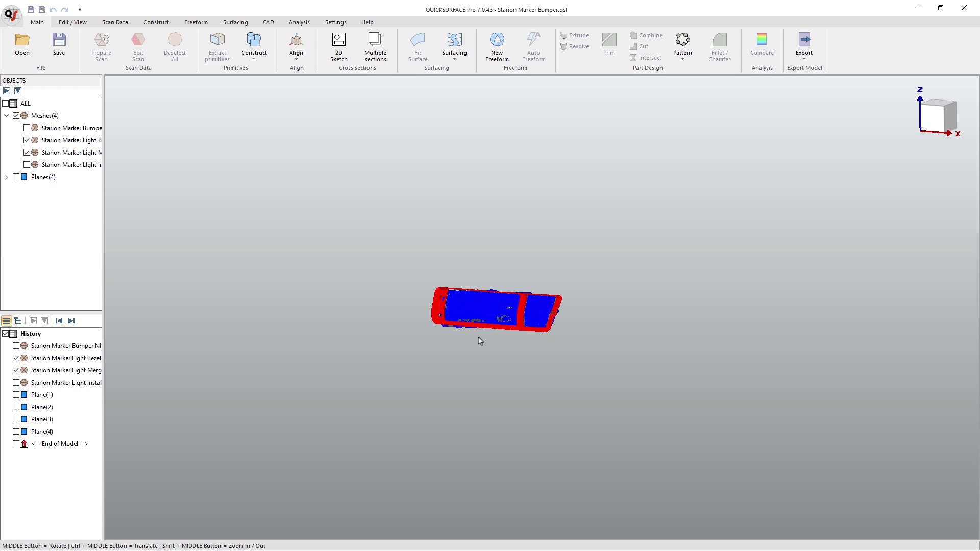
scroll(480, 340, "up", 3)
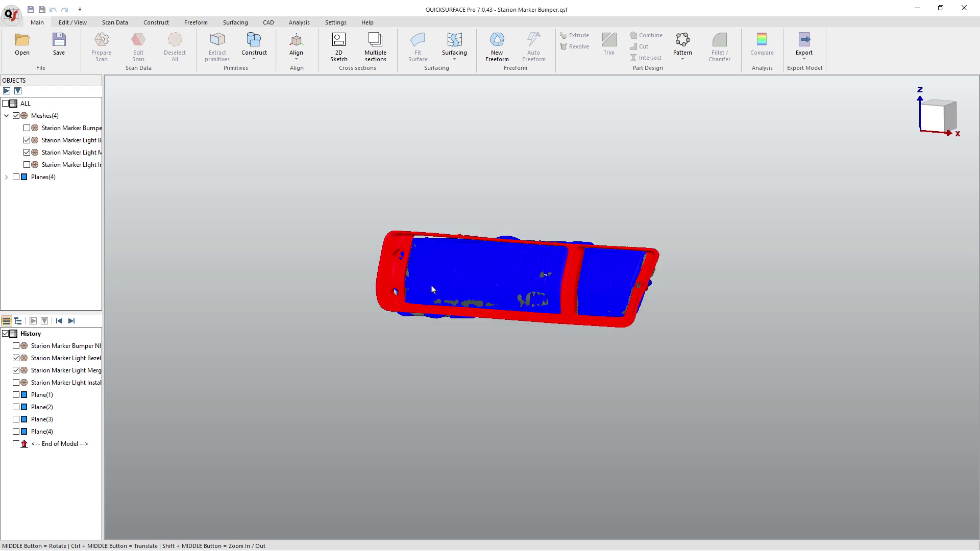
- Enable 'Show LITE features only' under Other in Settings > Options and confirm with OK
left_click(366, 23)
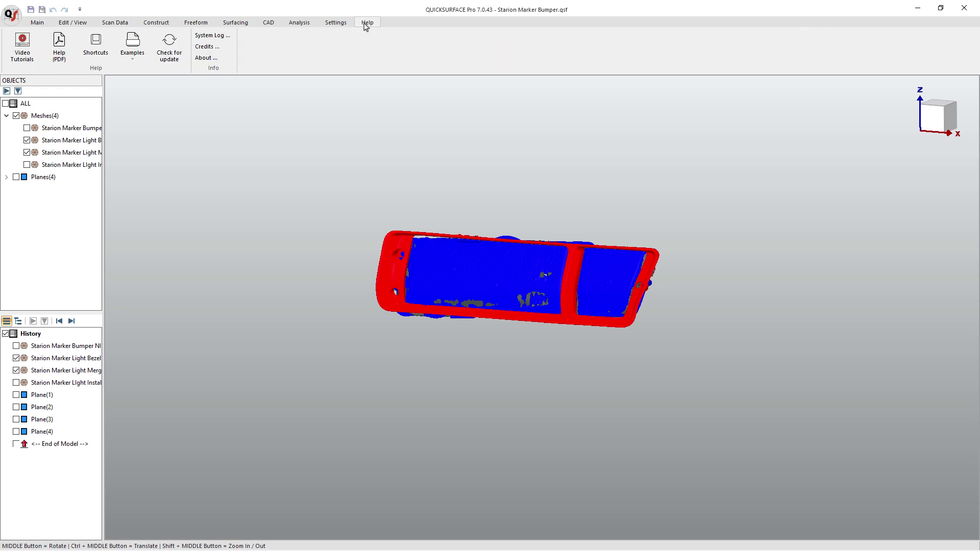
left_click(336, 22)
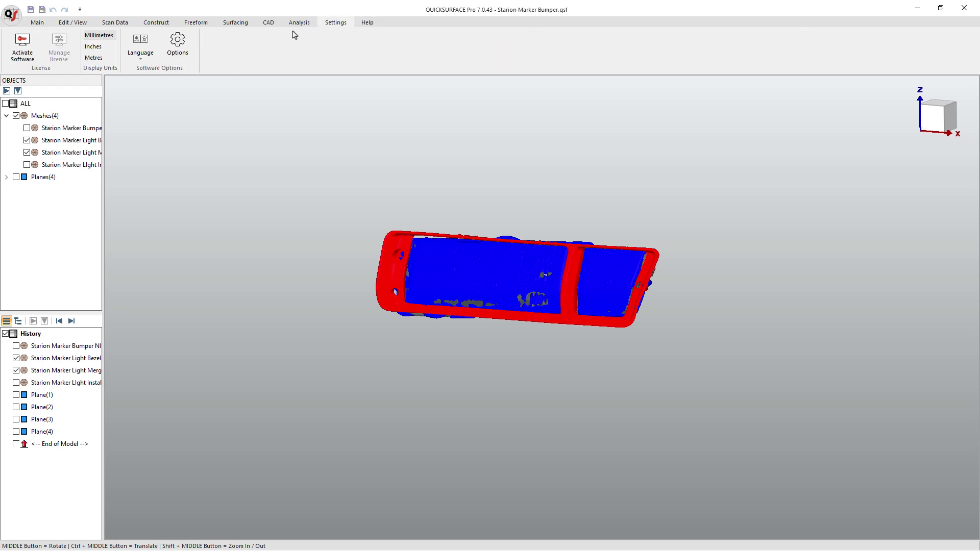
left_click(177, 42)
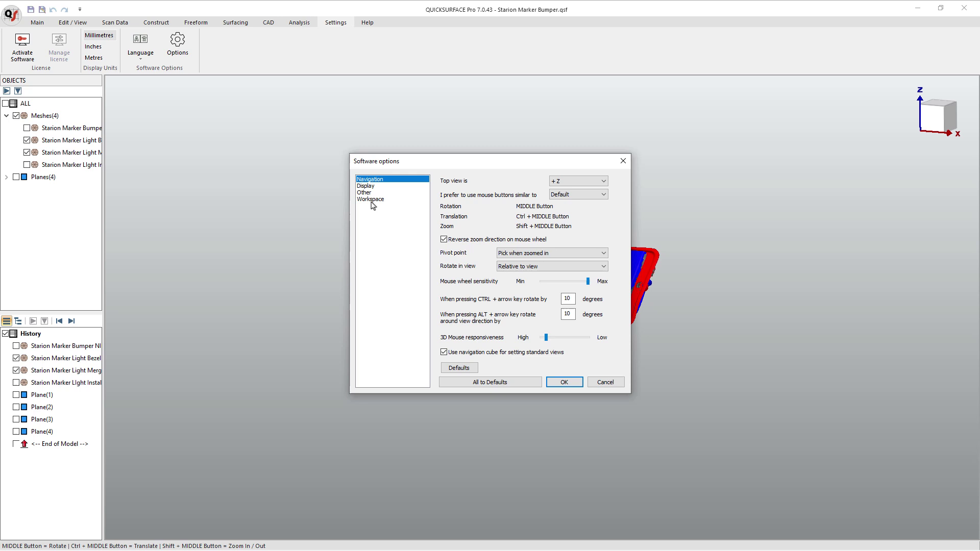
left_click(371, 193)
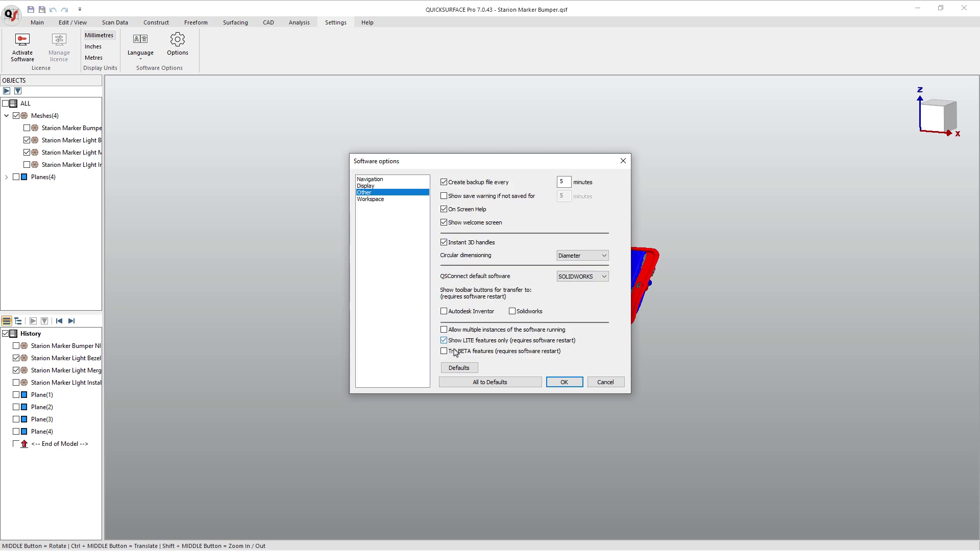
left_click(564, 383)
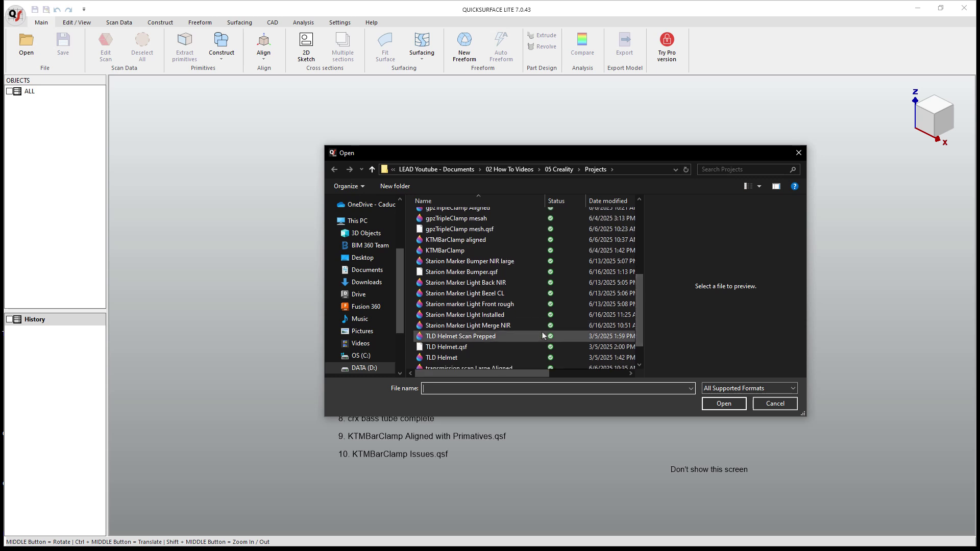
- Load the Starion Marker Light Installed STL scan with default import options and orbit to view it
left_click(752, 390)
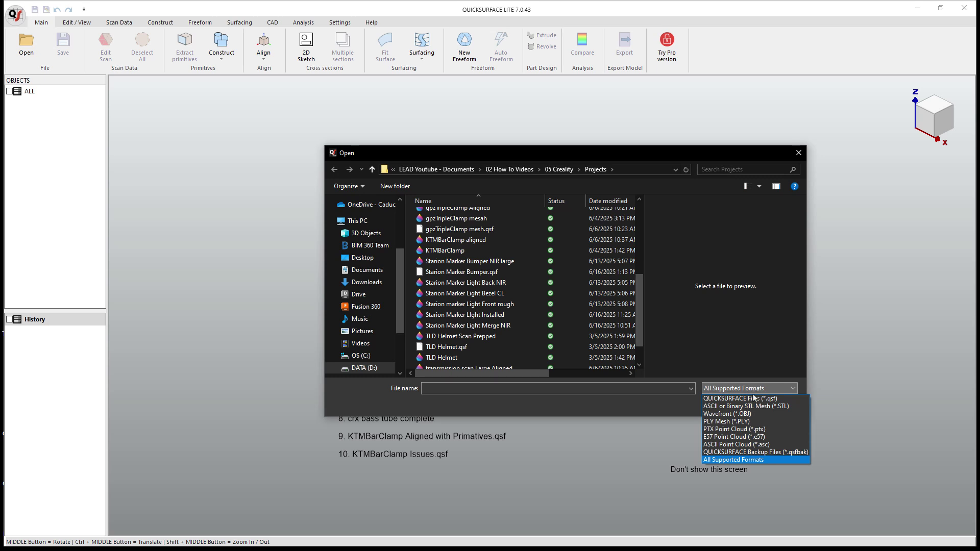
left_click(755, 406)
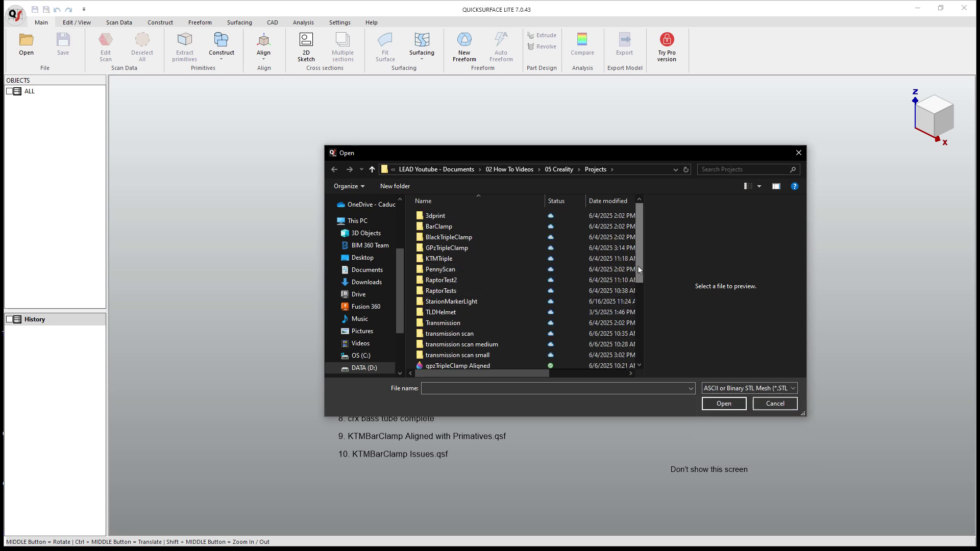
left_click_drag(638, 270, 640, 344)
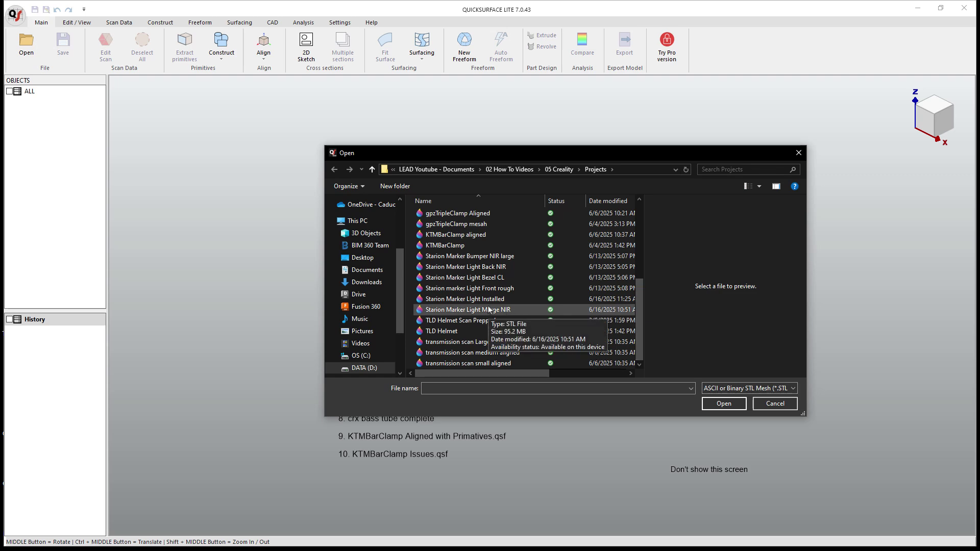
left_click(462, 299)
left_click(724, 403)
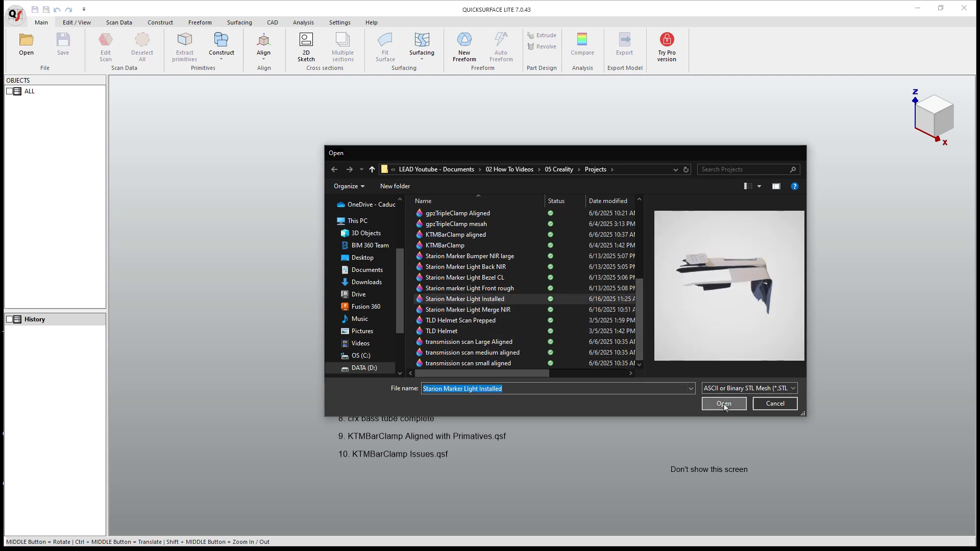
left_click(466, 294)
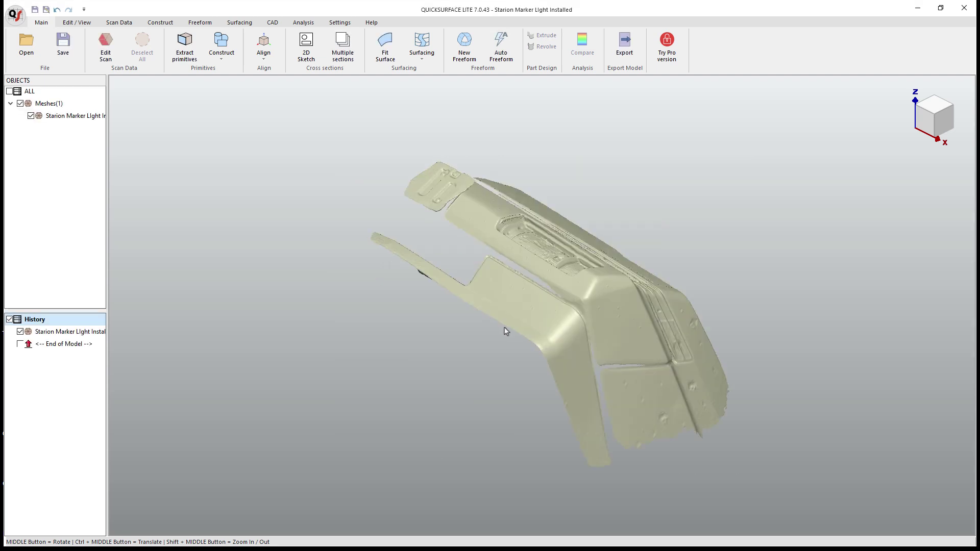
middle_click_drag(500, 260, 459, 296)
- Import the Starion Marker Light Bezel CL scan in millimetres
left_click(15, 15)
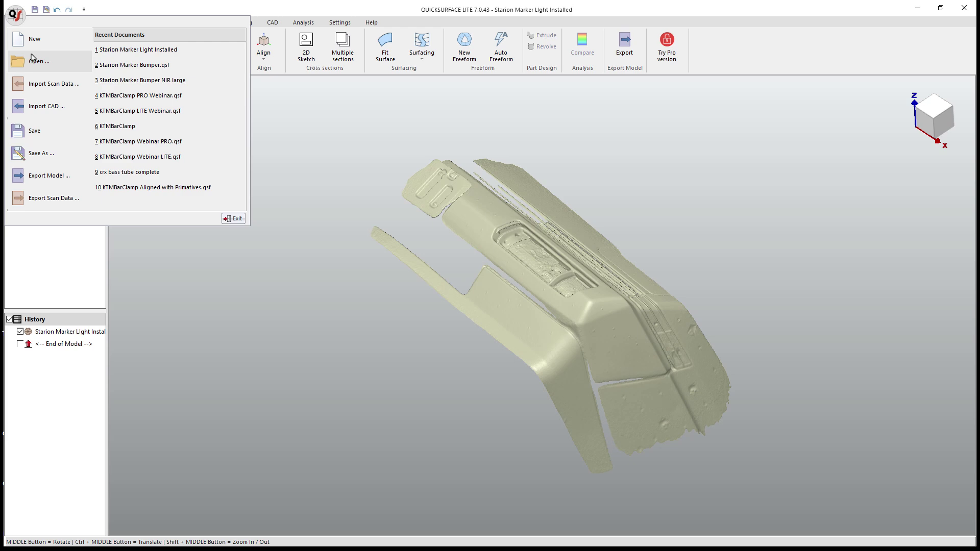
left_click(37, 85)
scroll(636, 312, "down", 5)
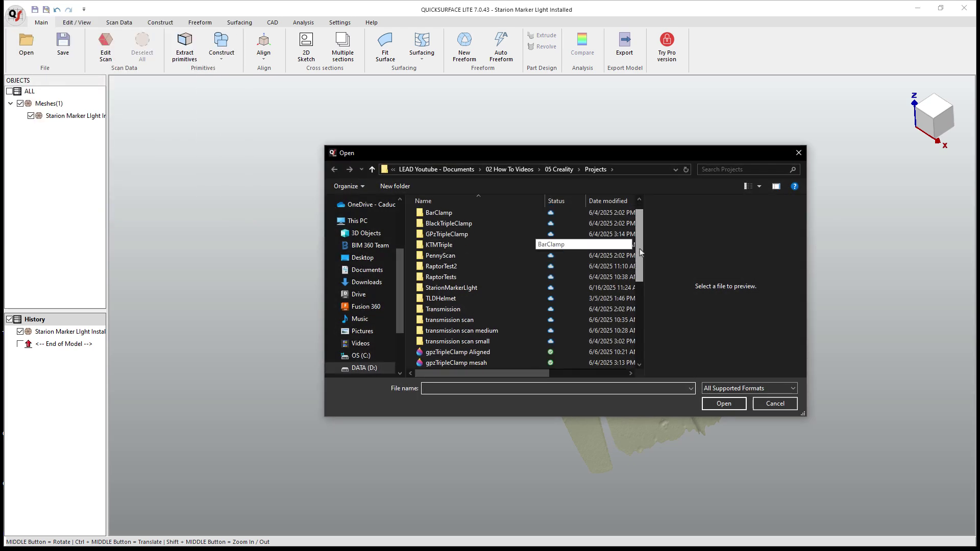
scroll(636, 312, "down", 1)
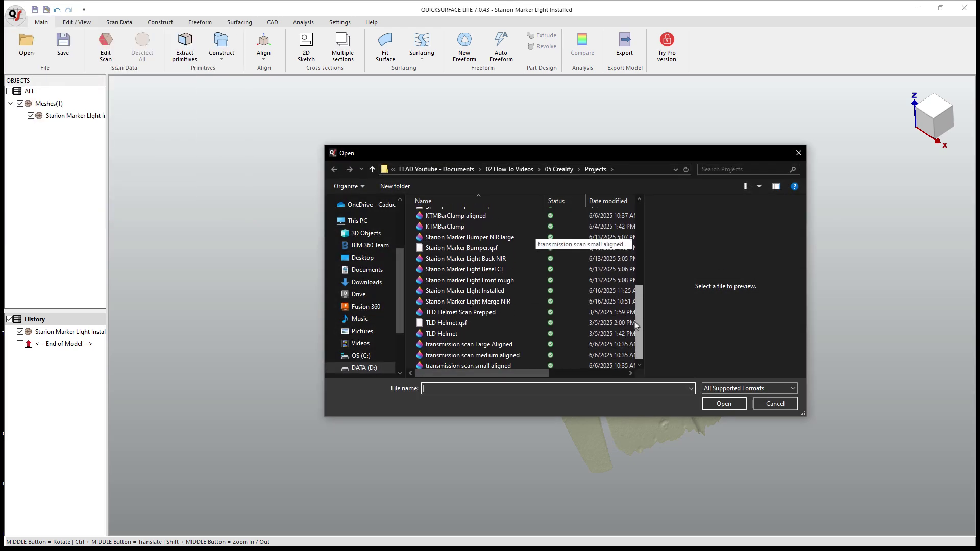
left_click(507, 268)
left_click(724, 403)
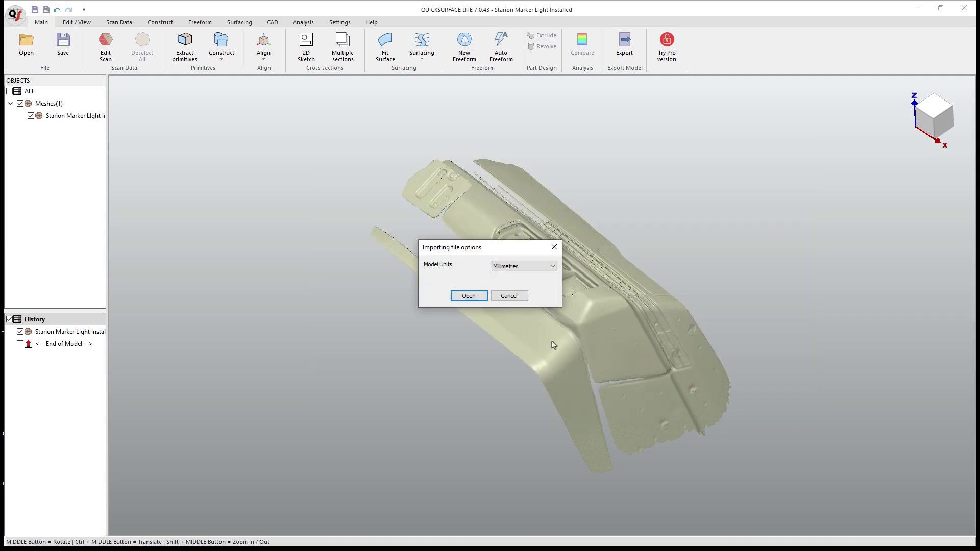
left_click(468, 296)
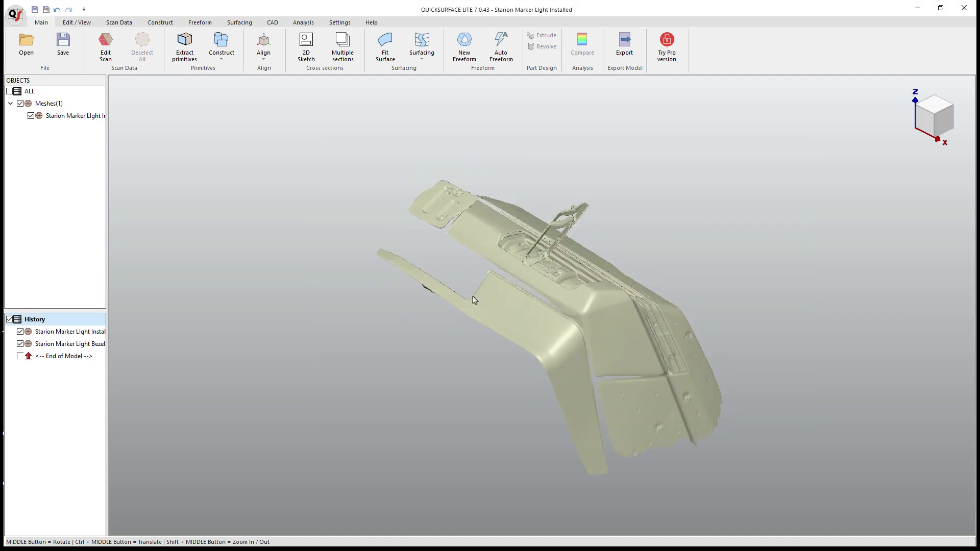
- Import the Starion Marker Light Merge NIR scan in millimetres
left_click(16, 15)
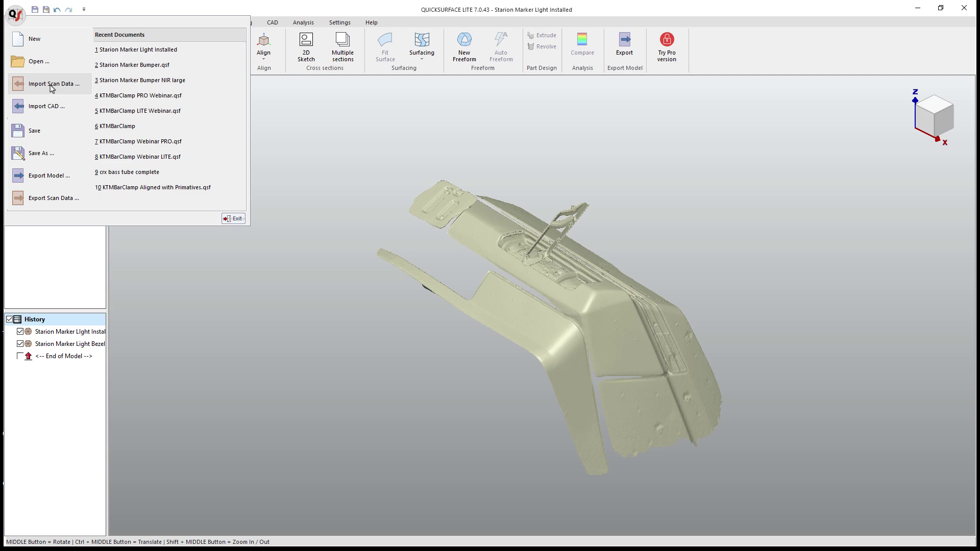
left_click(50, 85)
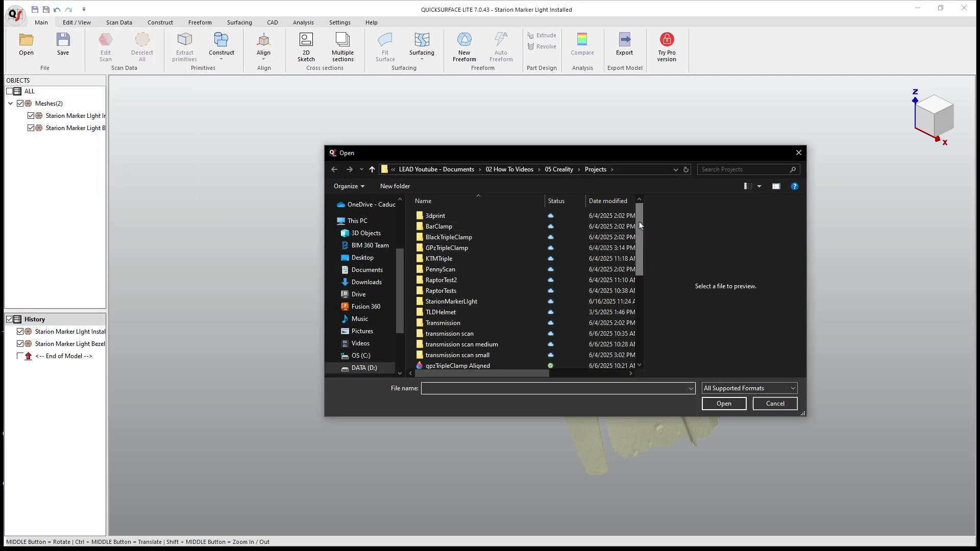
scroll(626, 309, "down", 5)
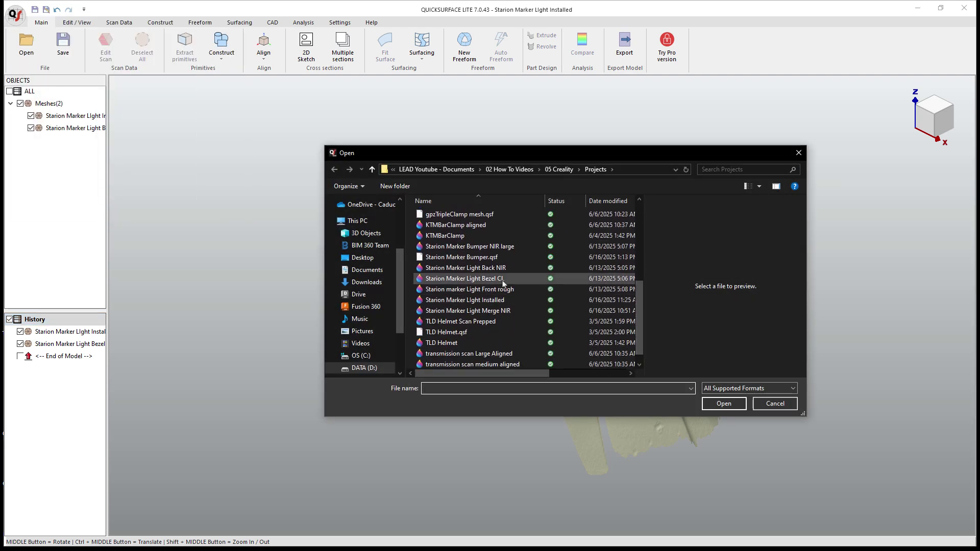
left_click(495, 311)
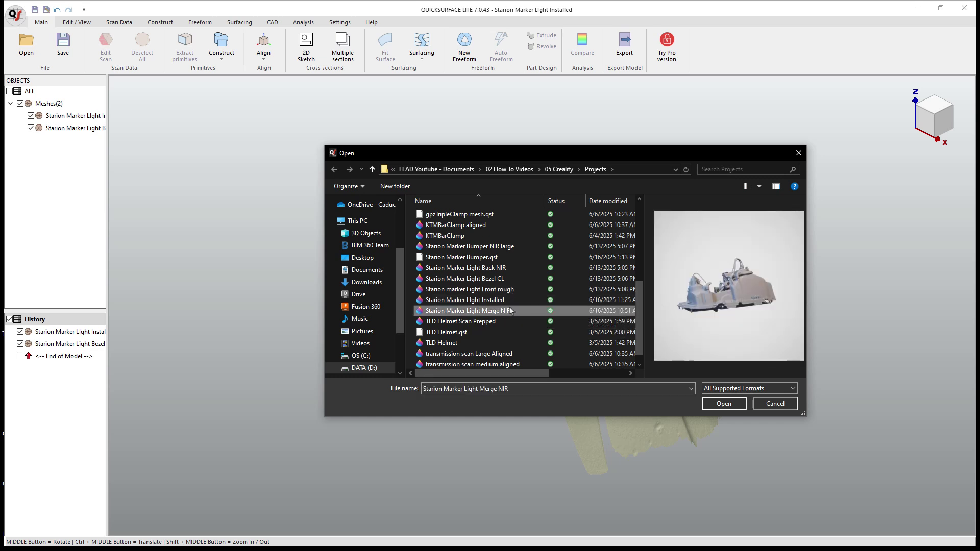
left_click(733, 406)
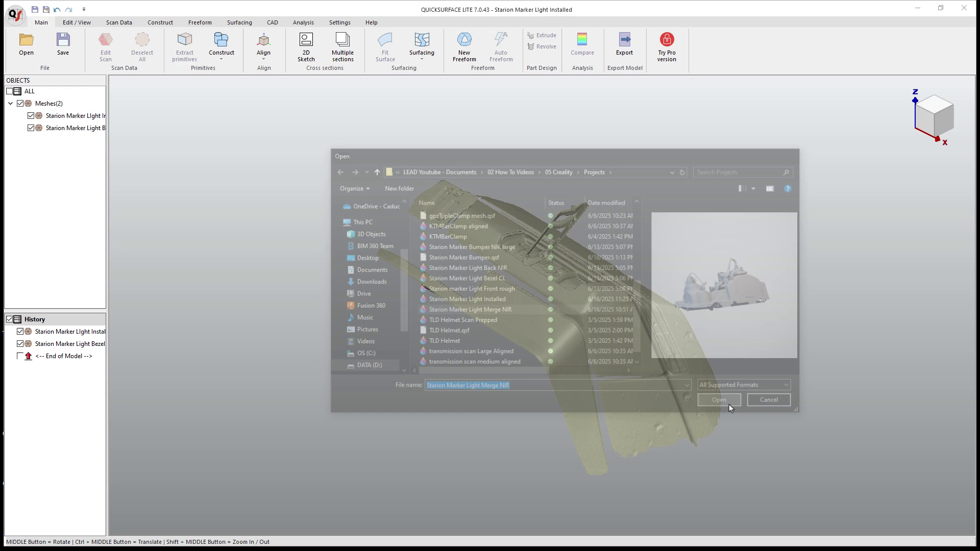
left_click(468, 296)
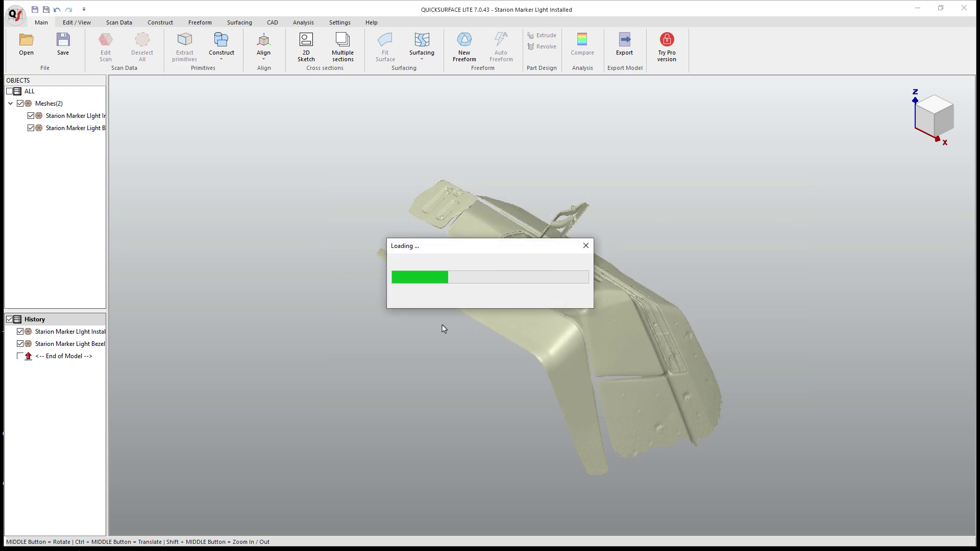
- Hide the installed light to inspect bezel and housing from several angles, then show it again
middle_click_drag(464, 299, 308, 330)
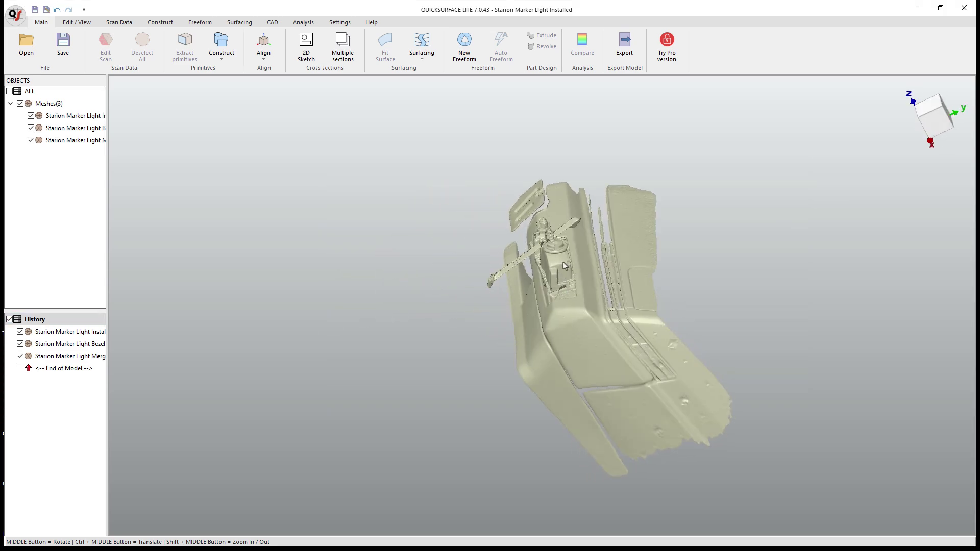
scroll(551, 270, "up", 5)
middle_click_drag(551, 270, 72, 132)
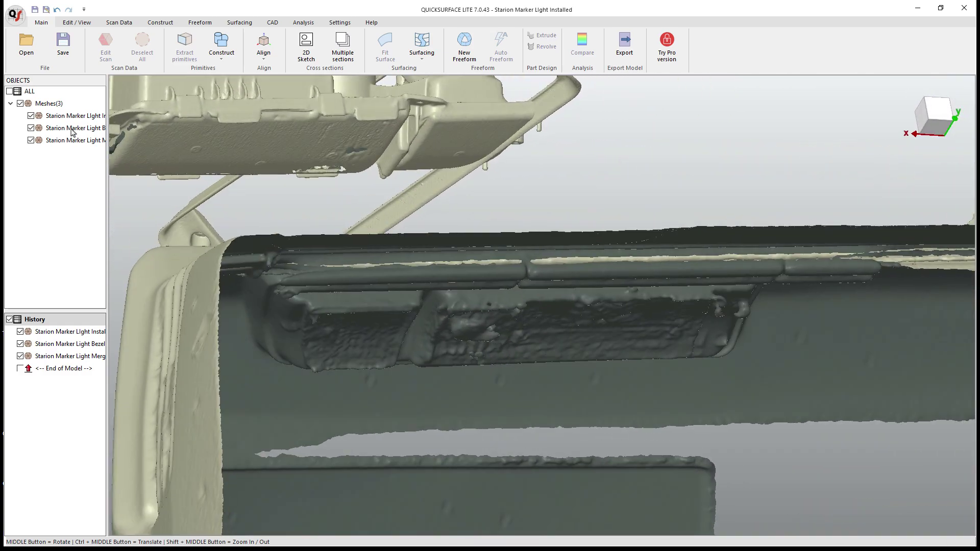
left_click(31, 117)
middle_click_drag(323, 251, 435, 214)
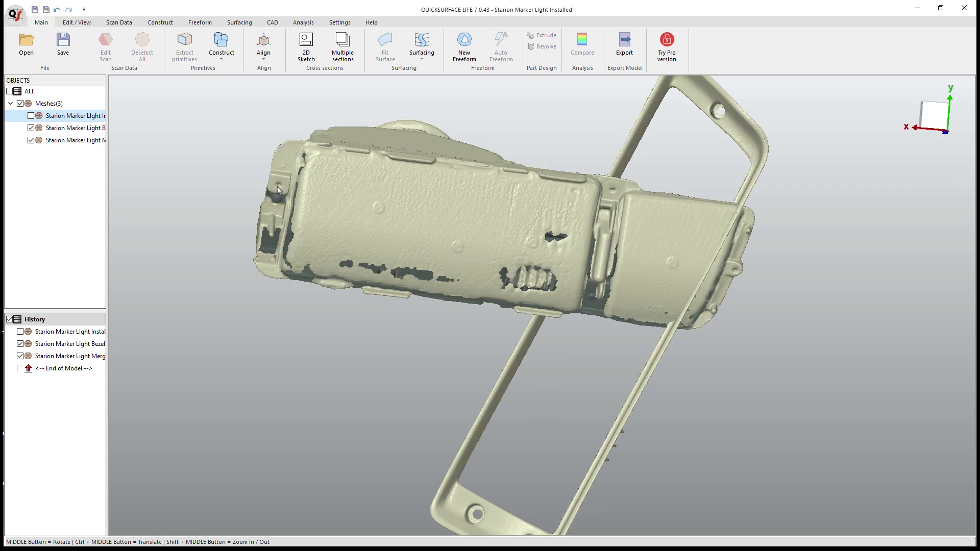
middle_click_drag(278, 190, 727, 264)
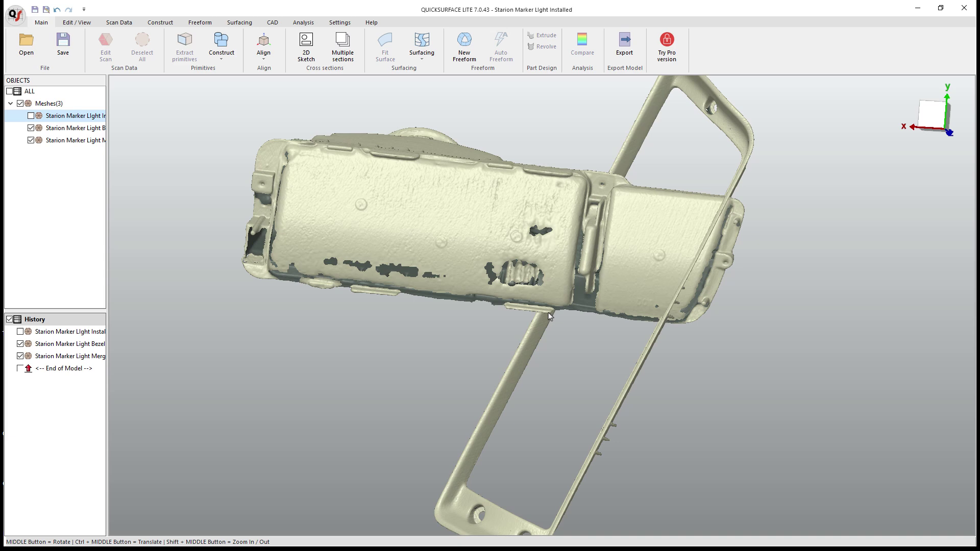
scroll(601, 328, "down", 3)
middle_click_drag(600, 328, 679, 176)
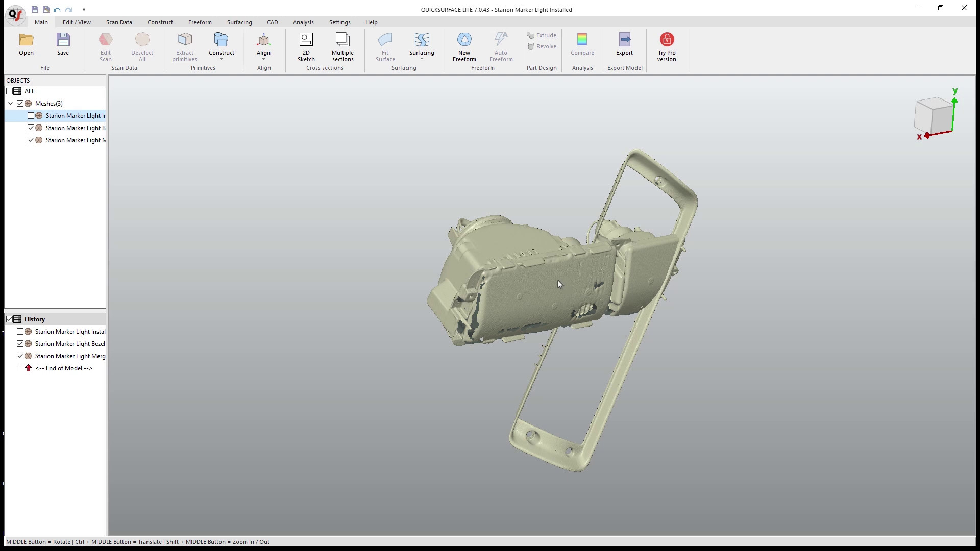
left_click(31, 116)
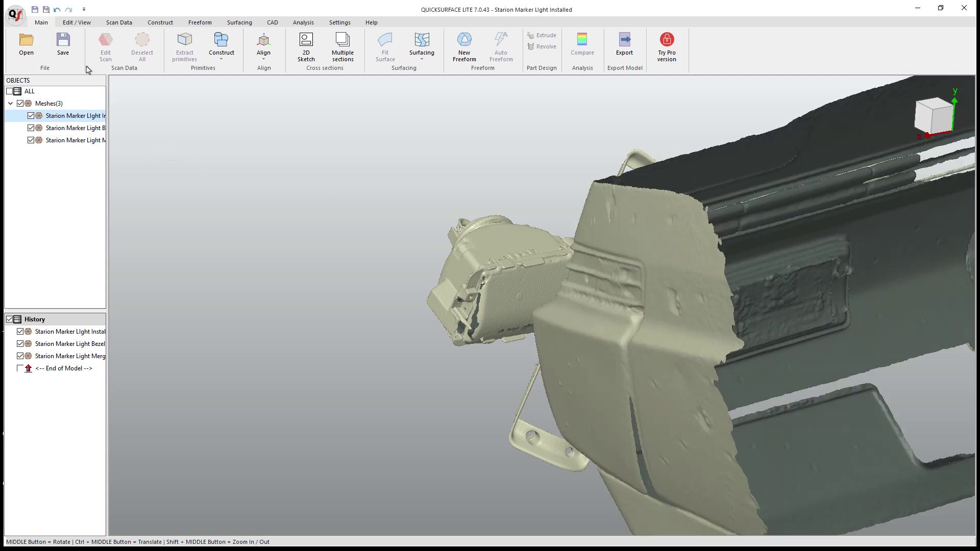
- Import Starion Marker Bumper NIR large, keeping Millimetres as the model units
left_click(17, 16)
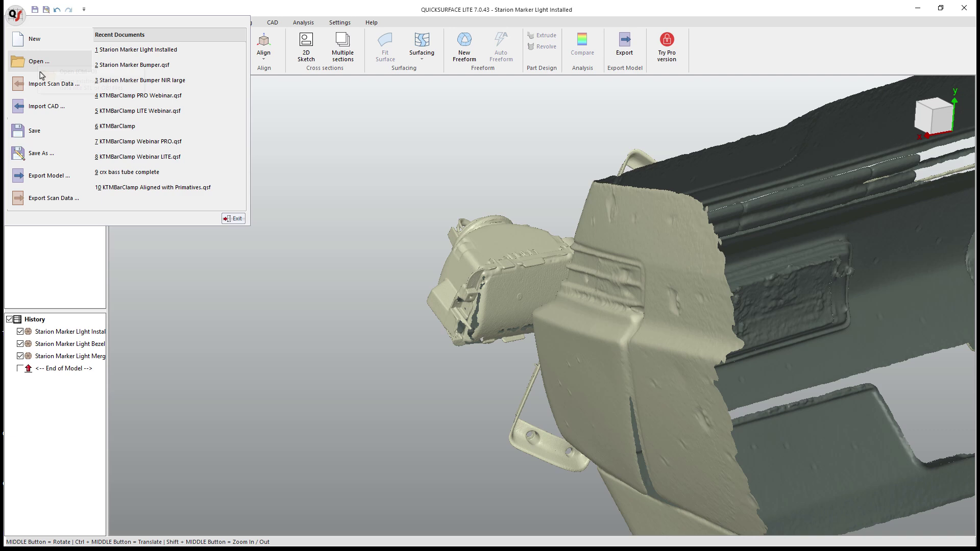
left_click(40, 60)
scroll(515, 322, "down", 5)
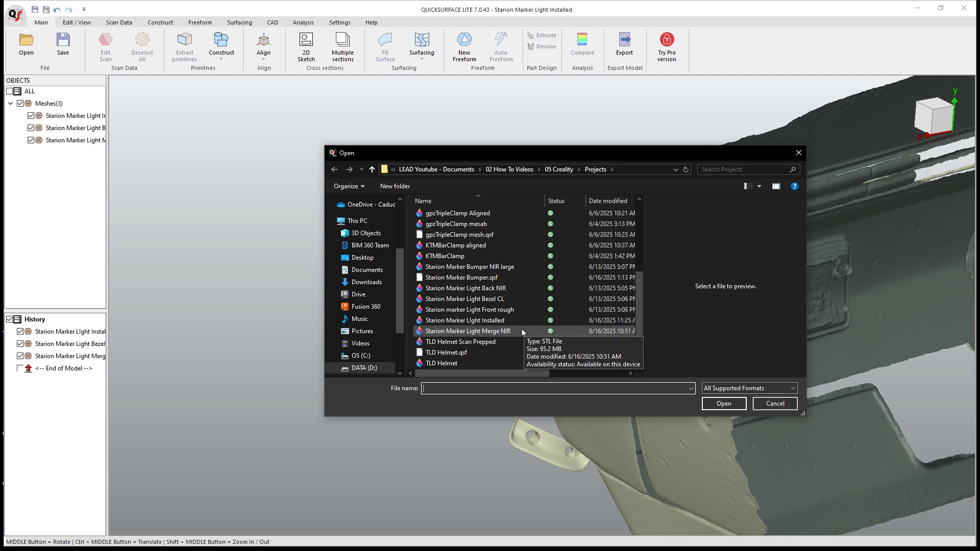
left_click(485, 267)
left_click(724, 403)
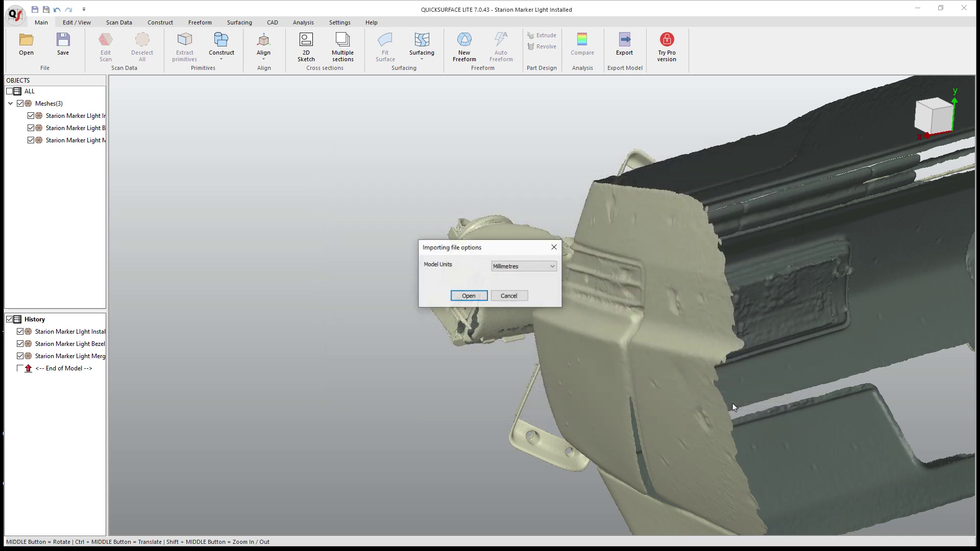
left_click(468, 296)
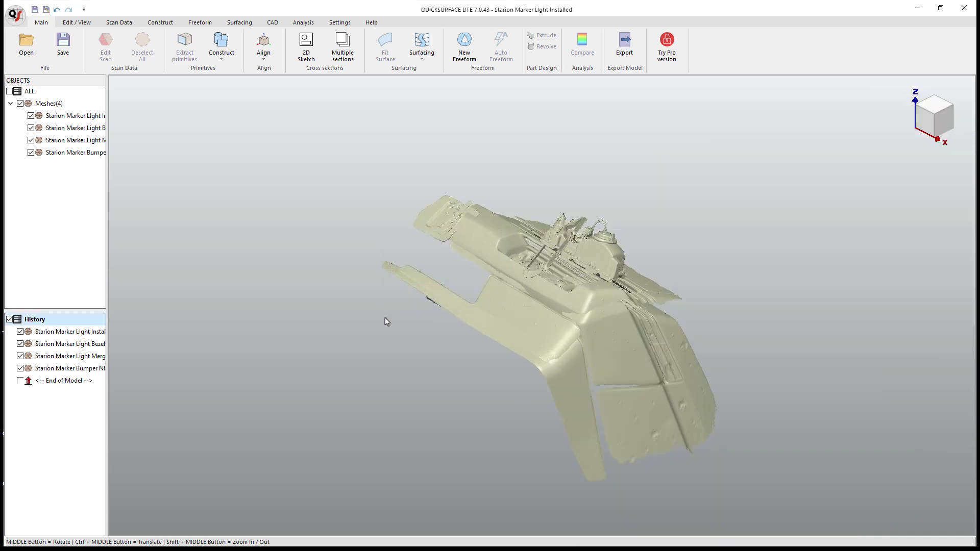
- Check the bezel fit on the new bumper, then leave only Starion Marker Light Installed visible
middle_click_drag(375, 300, 492, 379)
scroll(491, 379, "up", 2)
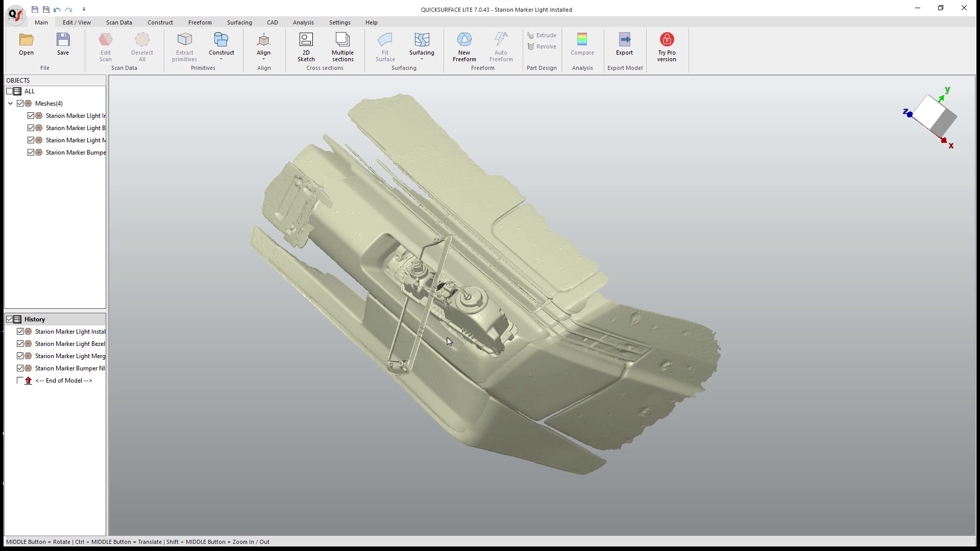
left_click(30, 115)
left_click(31, 128)
middle_click_drag(234, 293, 204, 255)
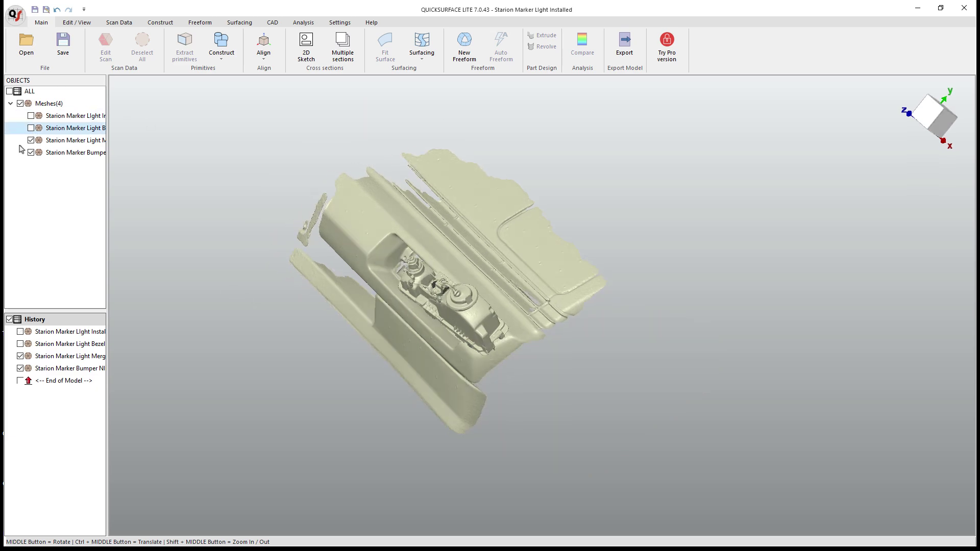
left_click(31, 140)
left_click(30, 128)
middle_click_drag(351, 366, 372, 363)
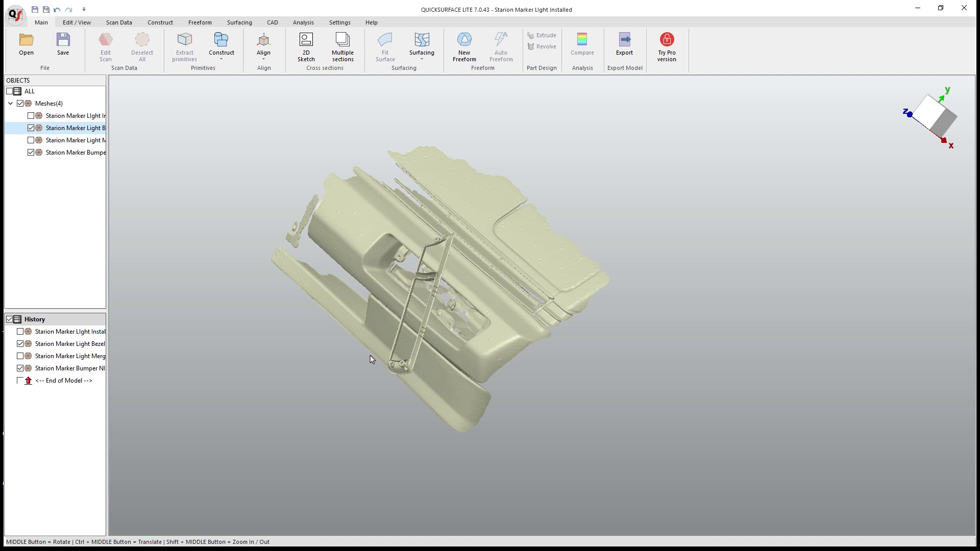
left_click(31, 128)
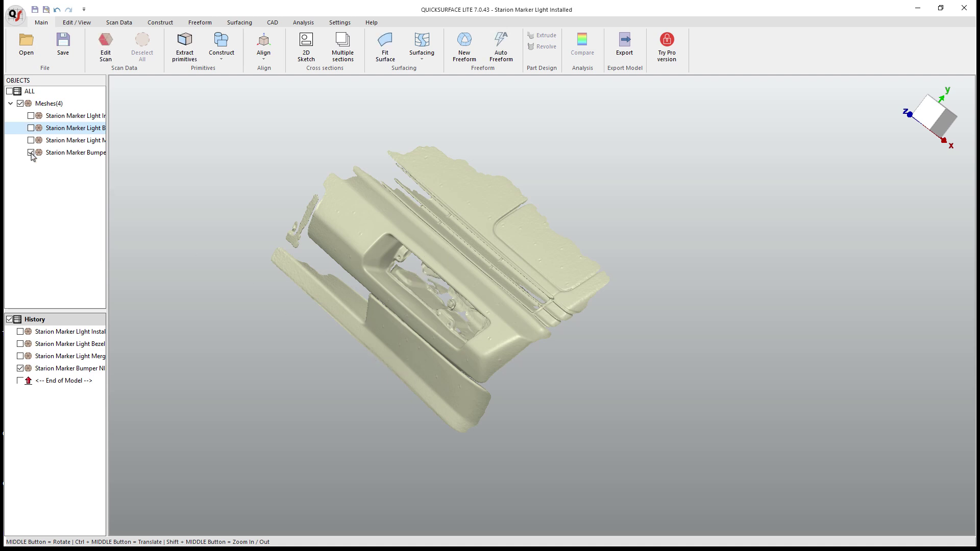
left_click(30, 152)
left_click(31, 115)
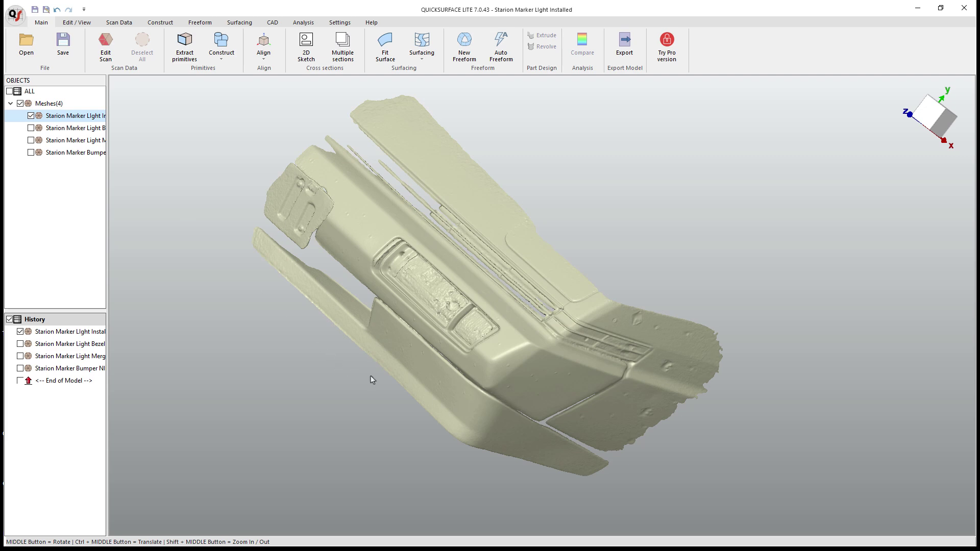
middle_click_drag(371, 379, 547, 361)
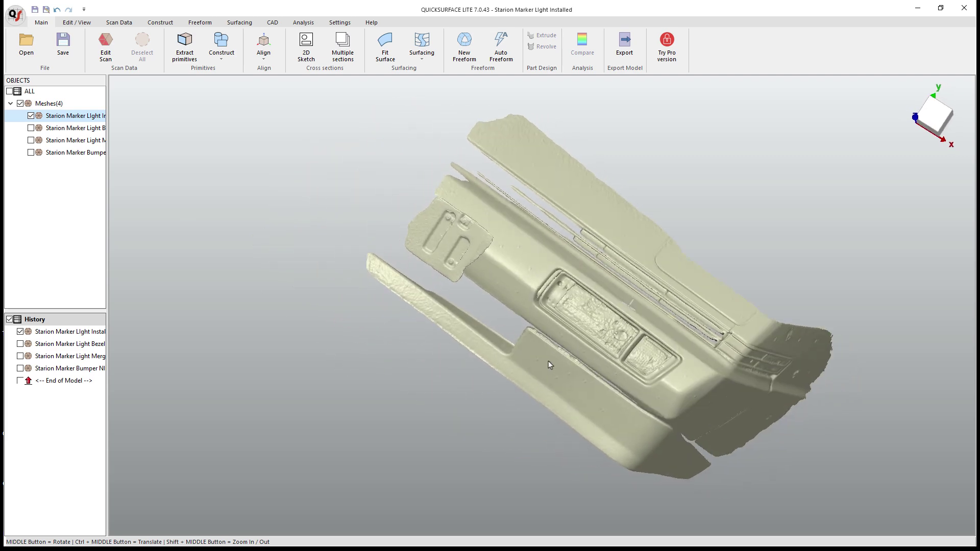
- Fit Plane(1) to the installed light's flat end pad with deviation analysis, using Create & Stay
left_click(185, 43)
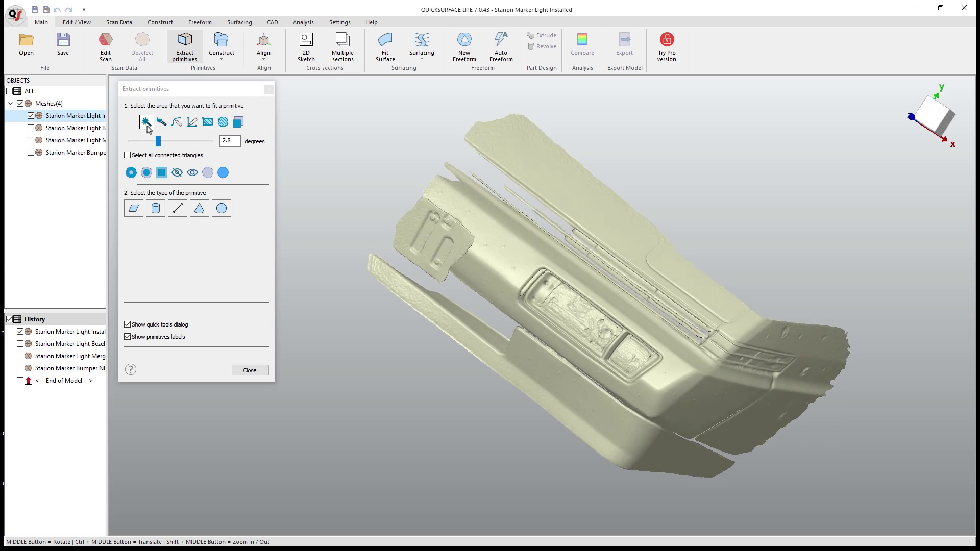
scroll(431, 254, "up", 3)
left_click(437, 232)
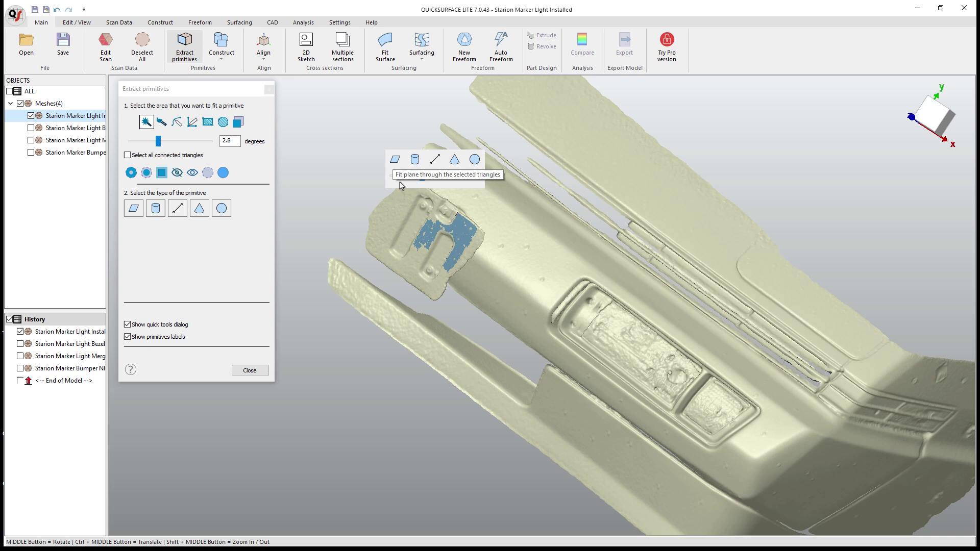
left_click(396, 160)
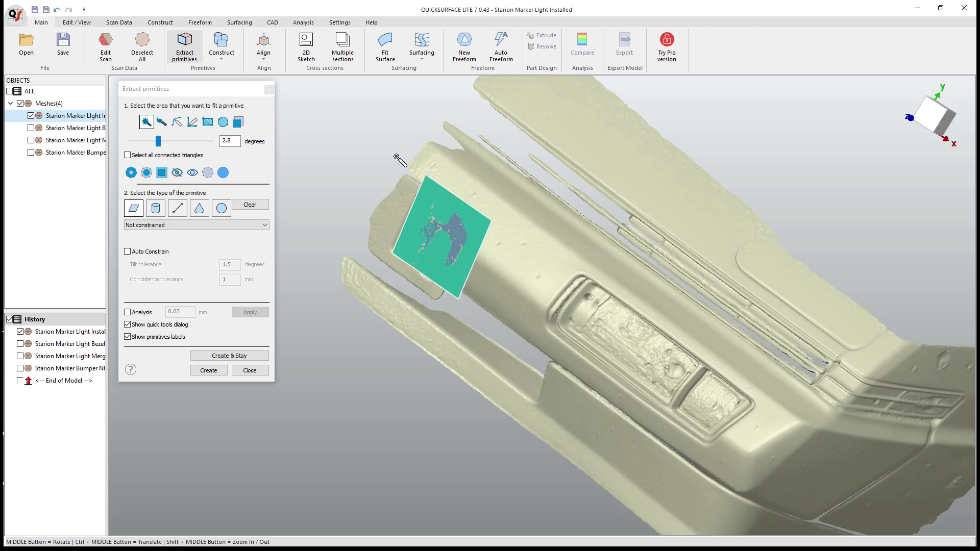
left_click(142, 313)
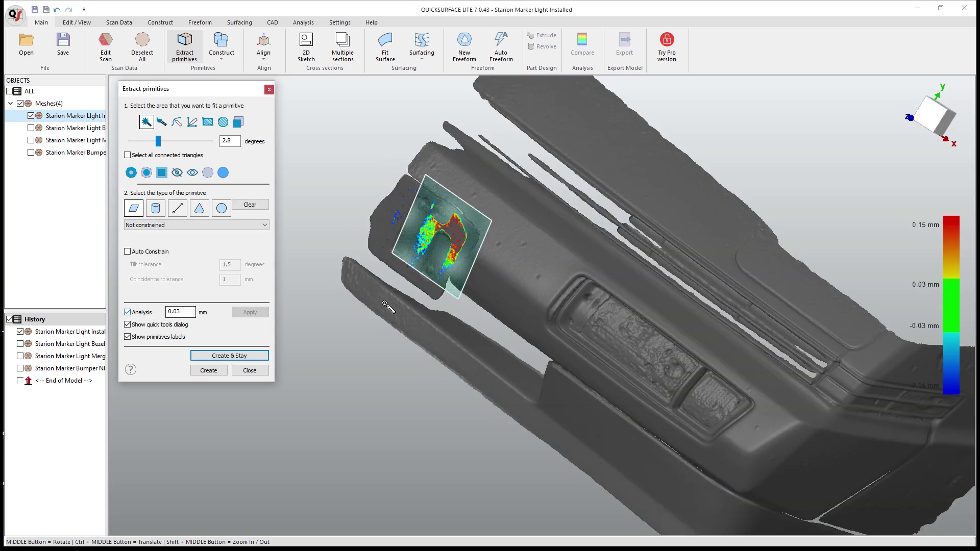
scroll(449, 241, "up", 5)
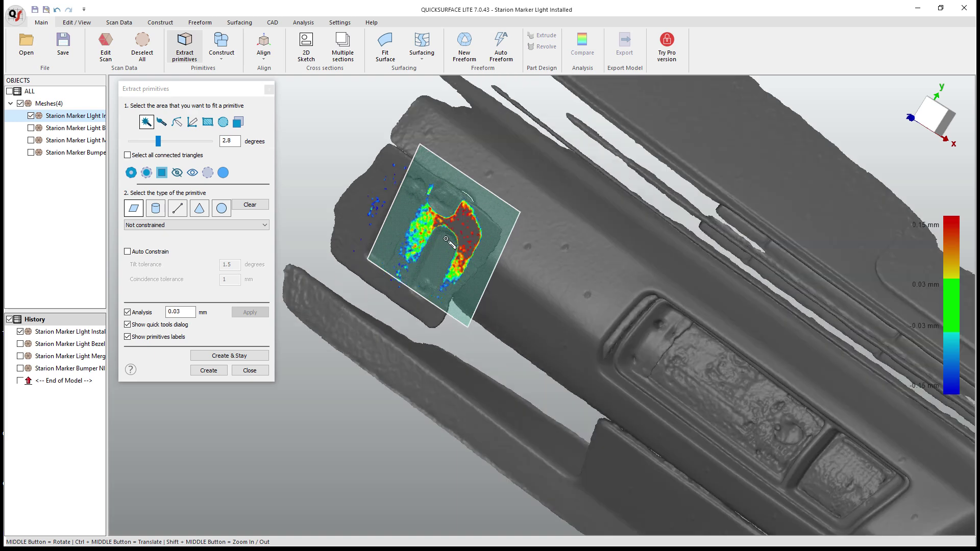
scroll(446, 239, "down", 3)
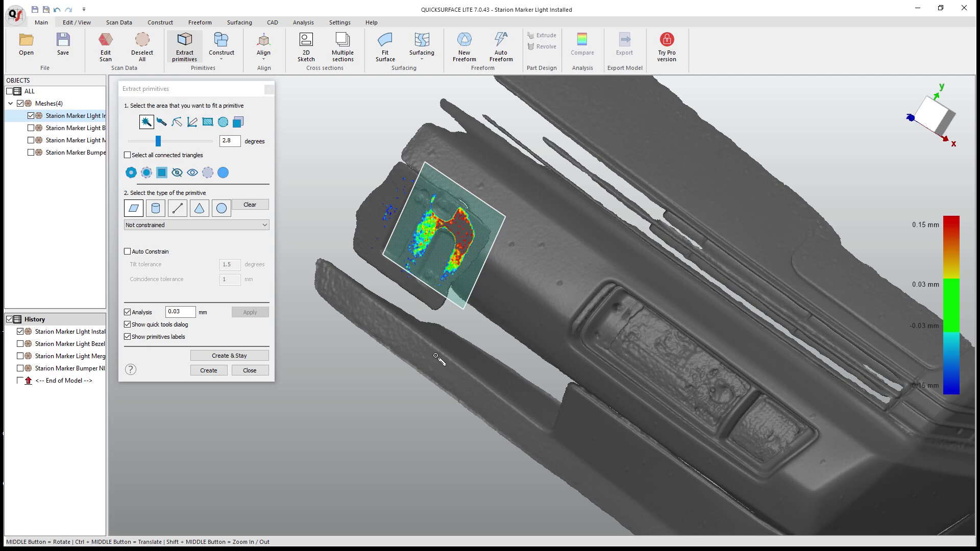
left_click(244, 356)
middle_click_drag(489, 367, 516, 366)
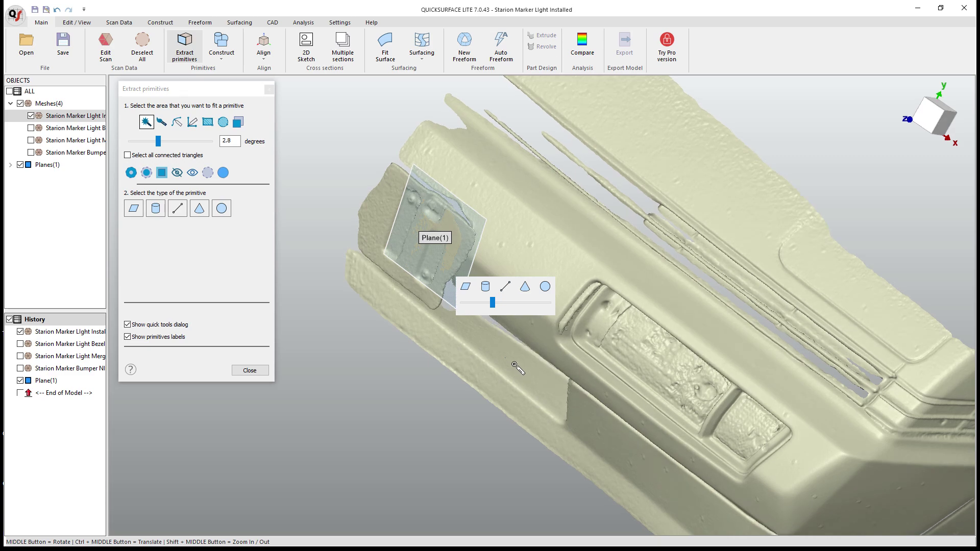
- Fit Plane(2) to the lower edge strip, constrained perpendicular to Plane(1), and create it
left_click(494, 338)
left_click(473, 293)
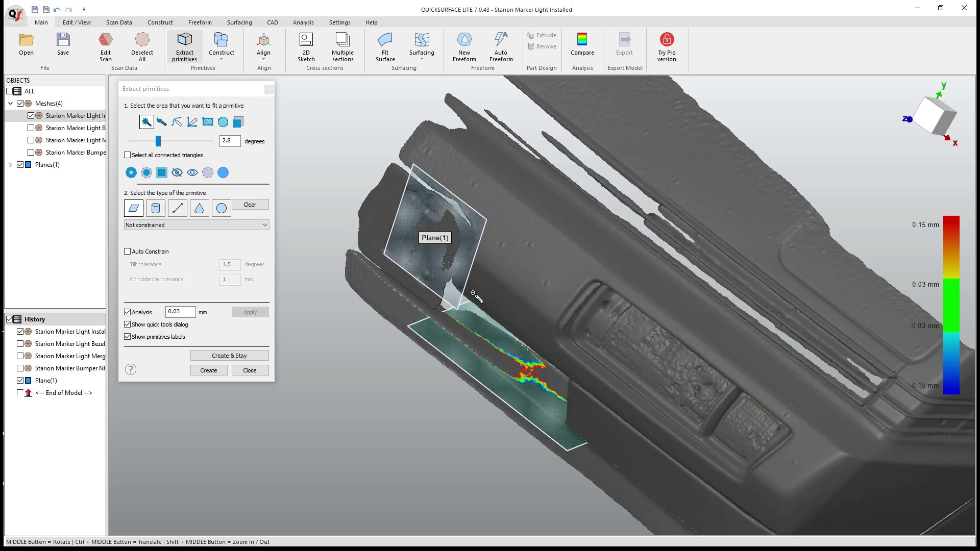
middle_click_drag(545, 421, 546, 399)
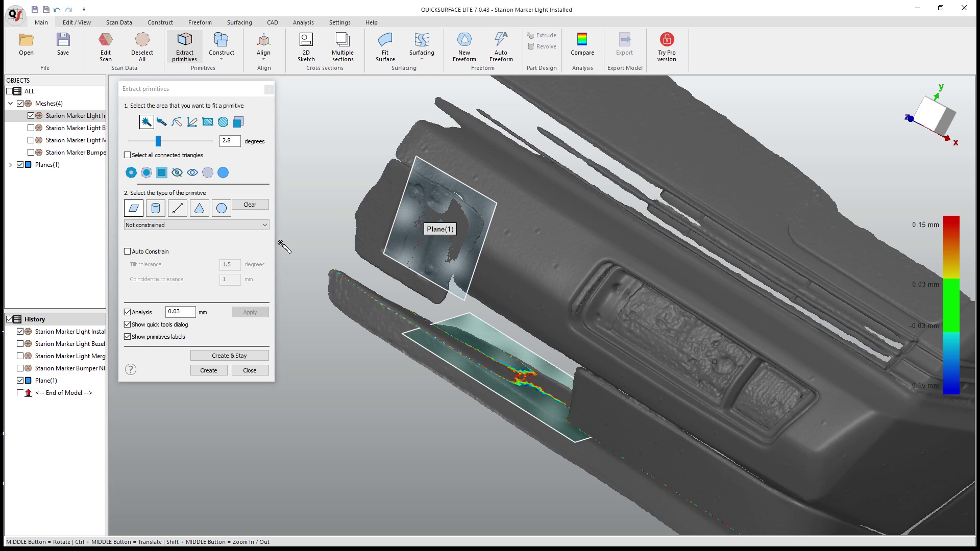
left_click(259, 224)
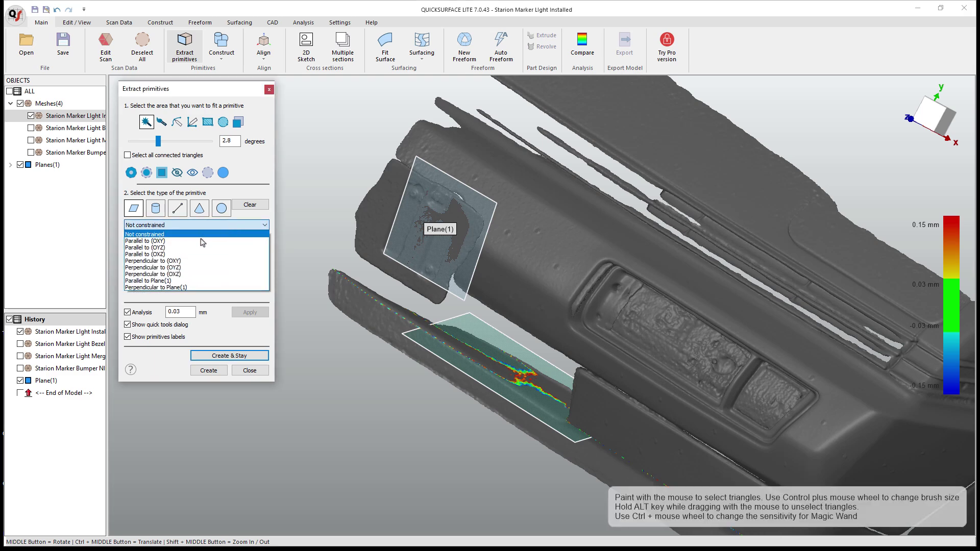
left_click(182, 288)
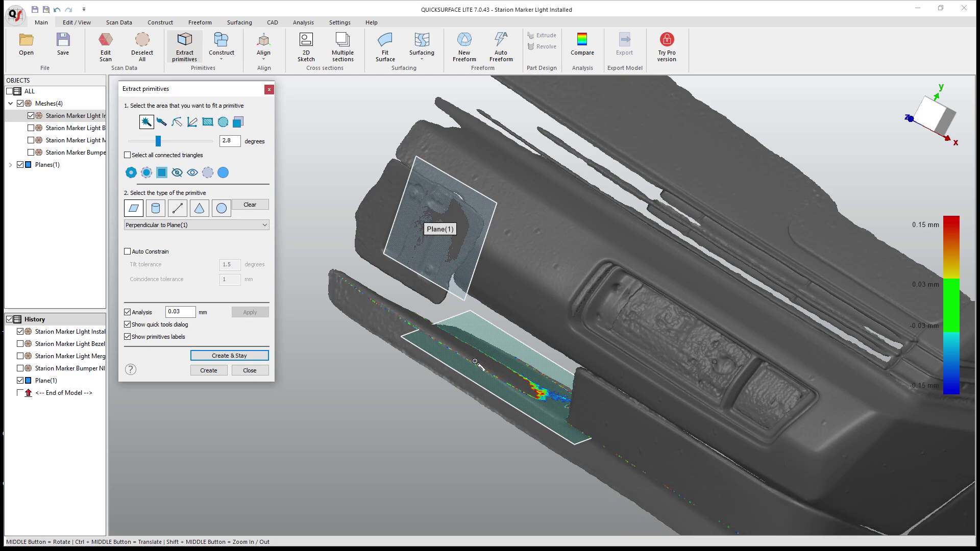
mouse_move(609, 440)
middle_mouse_down()
mouse_move(591, 434)
mouse_move(628, 369)
middle_mouse_up()
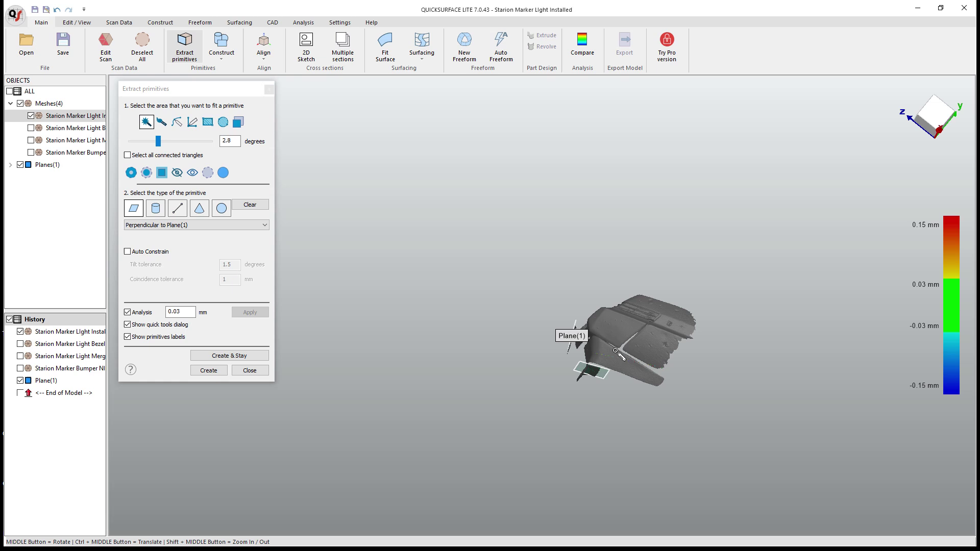
scroll(615, 350, "up", 6)
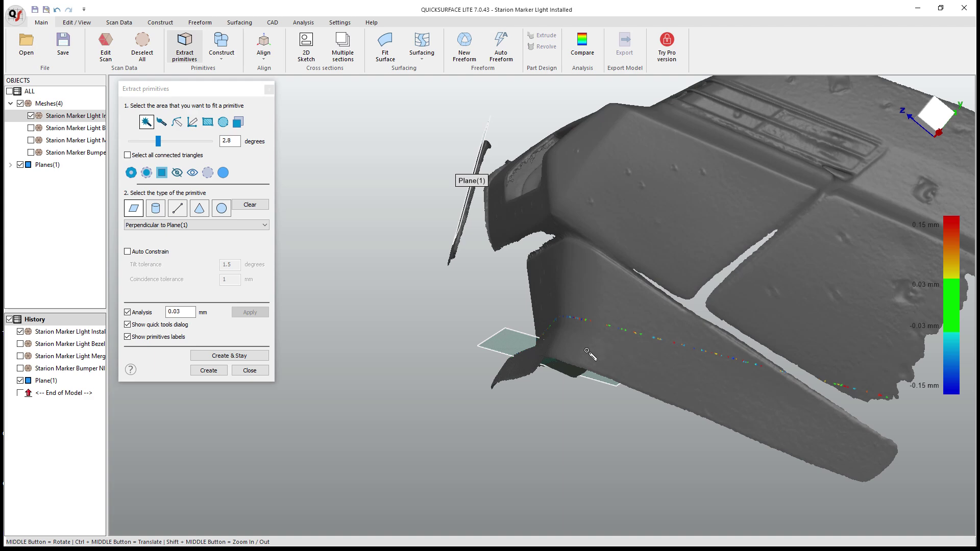
scroll(587, 352, "down", 6)
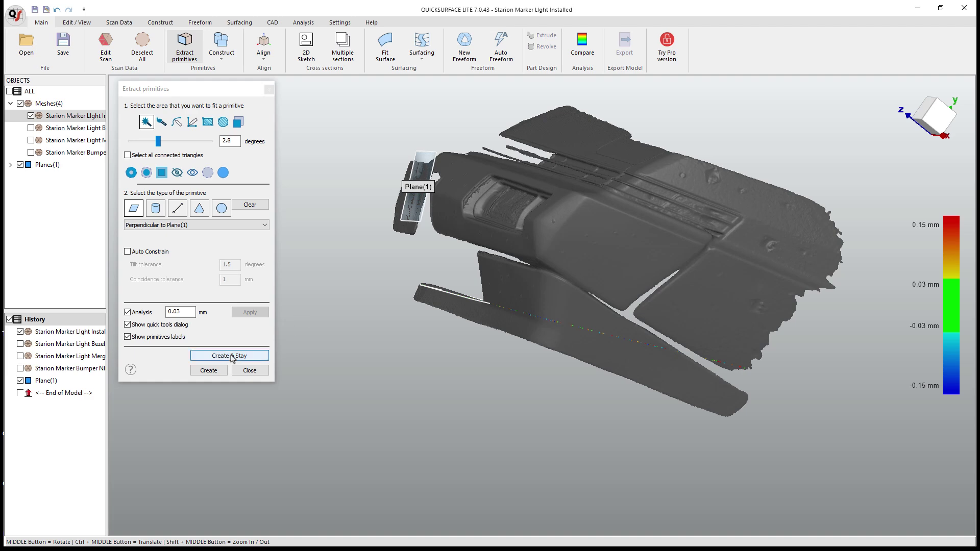
left_click(210, 371)
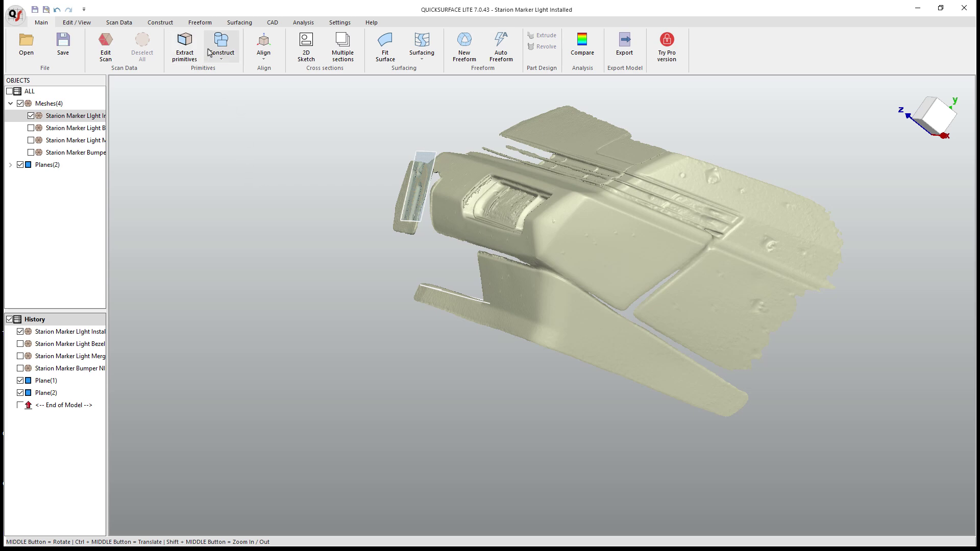
- Start coordinate-system alignment with Plane(1) as the flipped Front primary feature
left_click(264, 48)
left_click(275, 69)
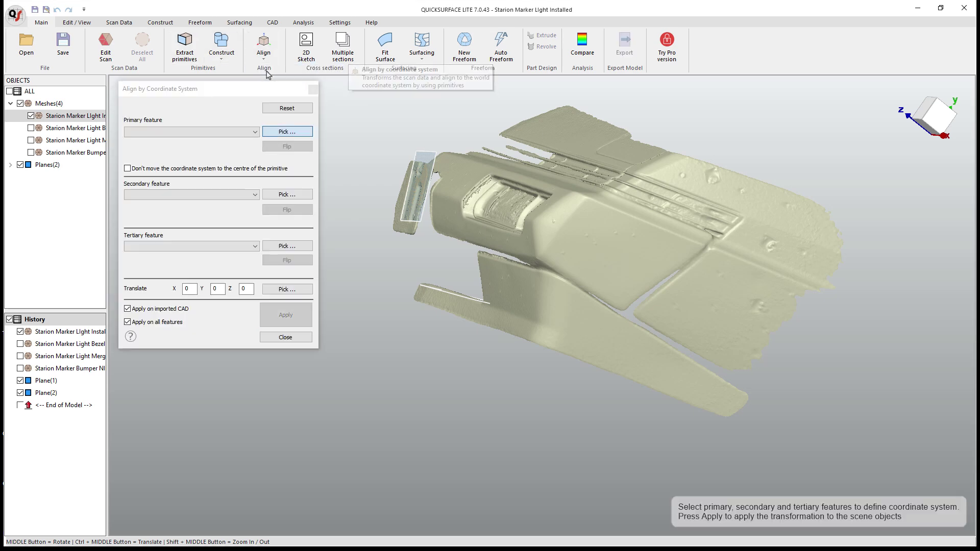
left_click(239, 132)
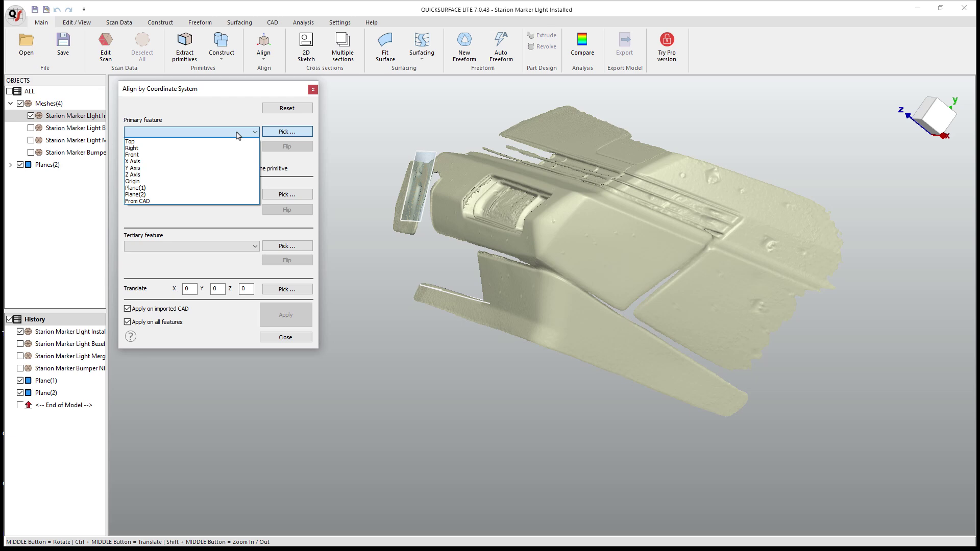
left_click(157, 191)
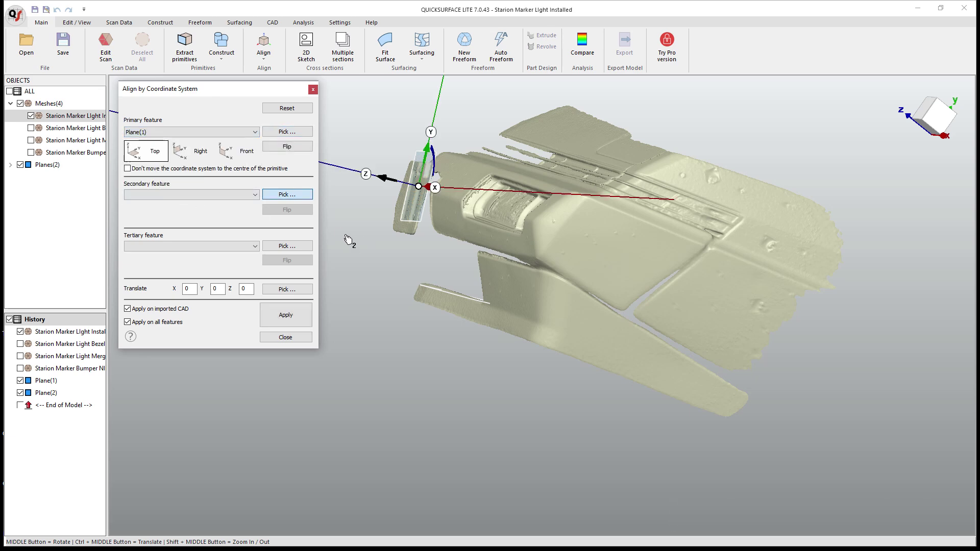
middle_click_drag(398, 201, 403, 202)
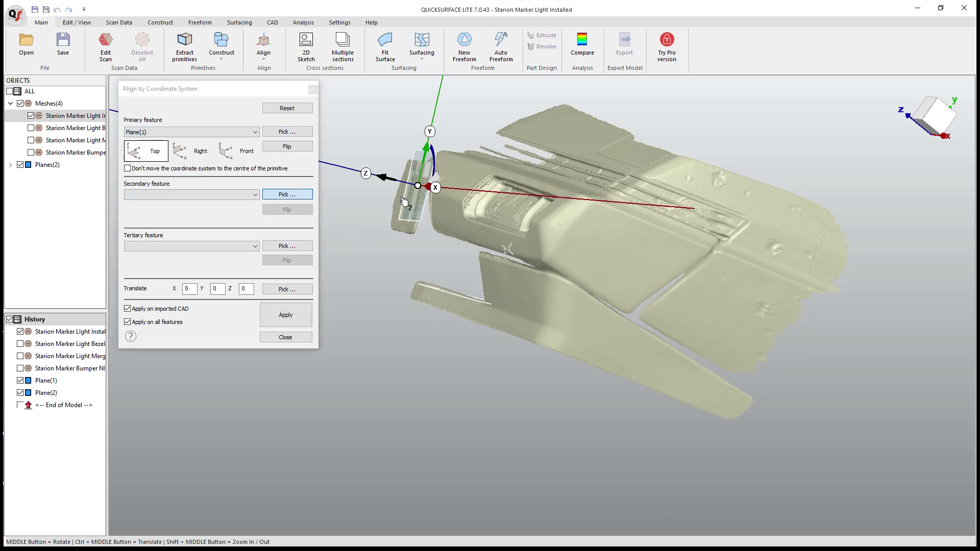
left_click(236, 155)
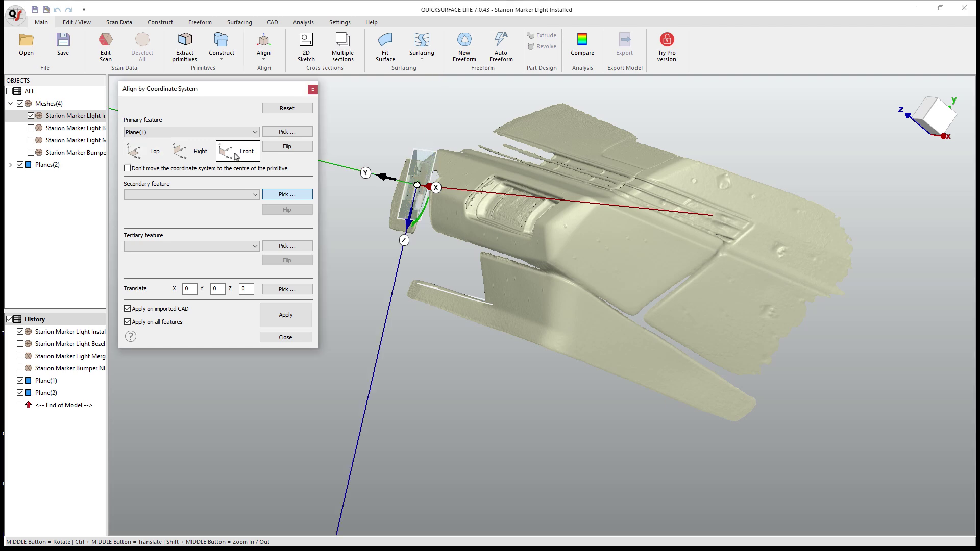
left_click(285, 147)
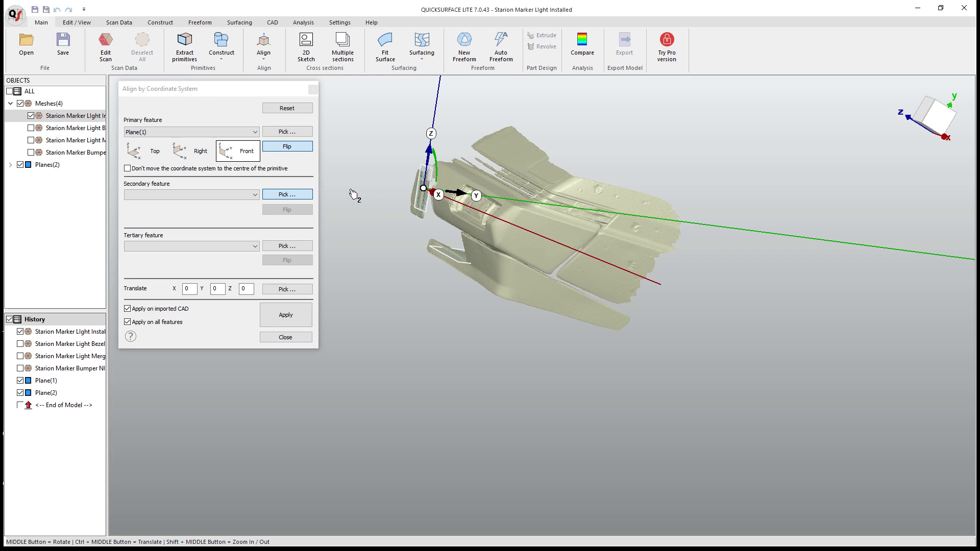
- Set Plane(2) as the Top secondary feature and apply the alignment
left_click(239, 195)
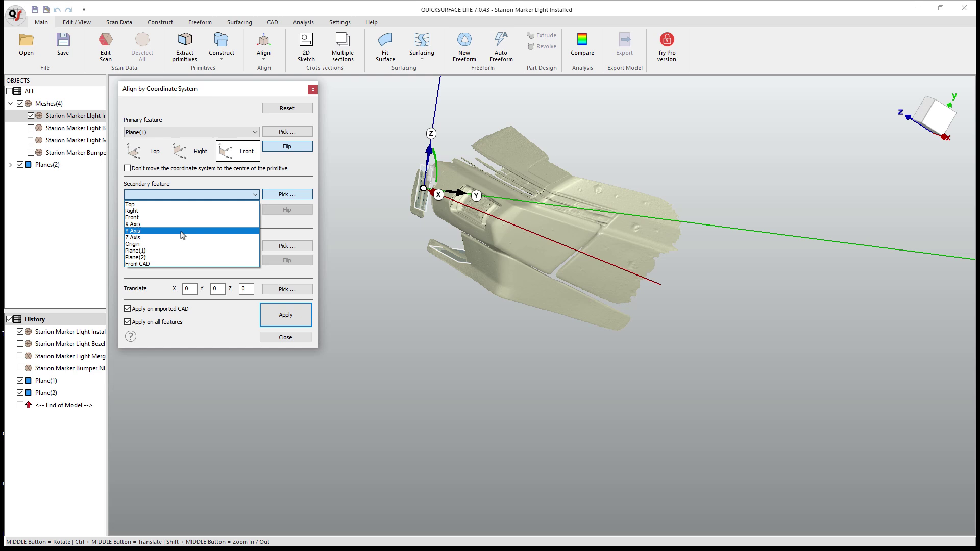
left_click(163, 261)
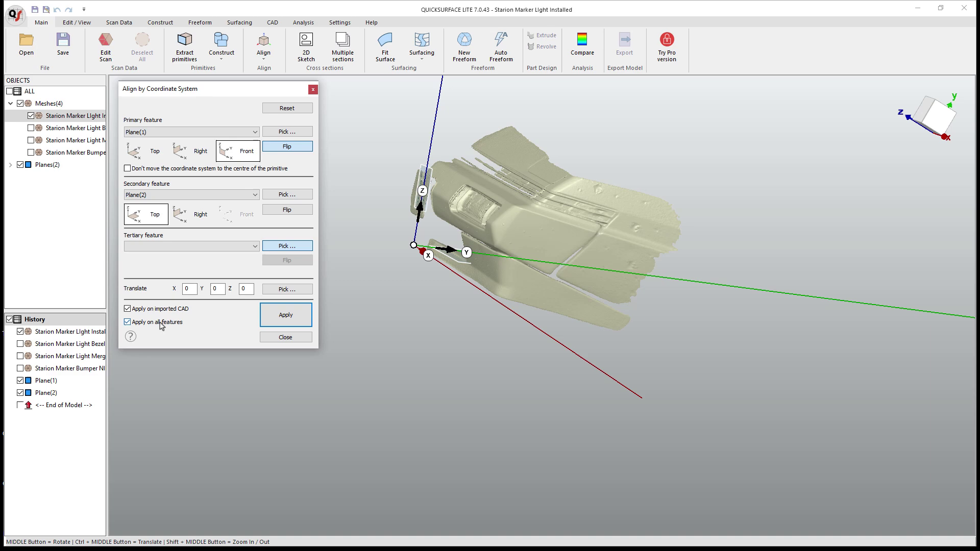
left_click(288, 318)
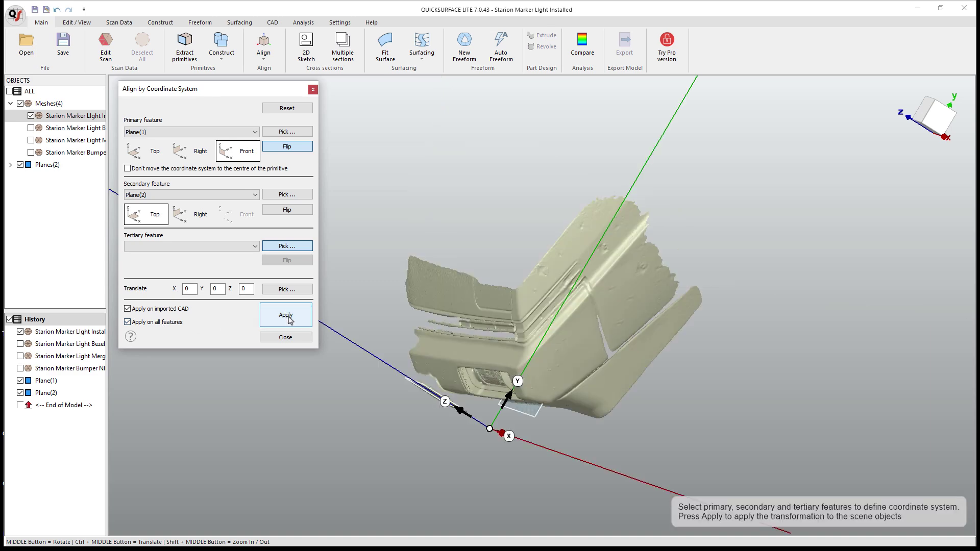
left_click(286, 336)
right_click(887, 158)
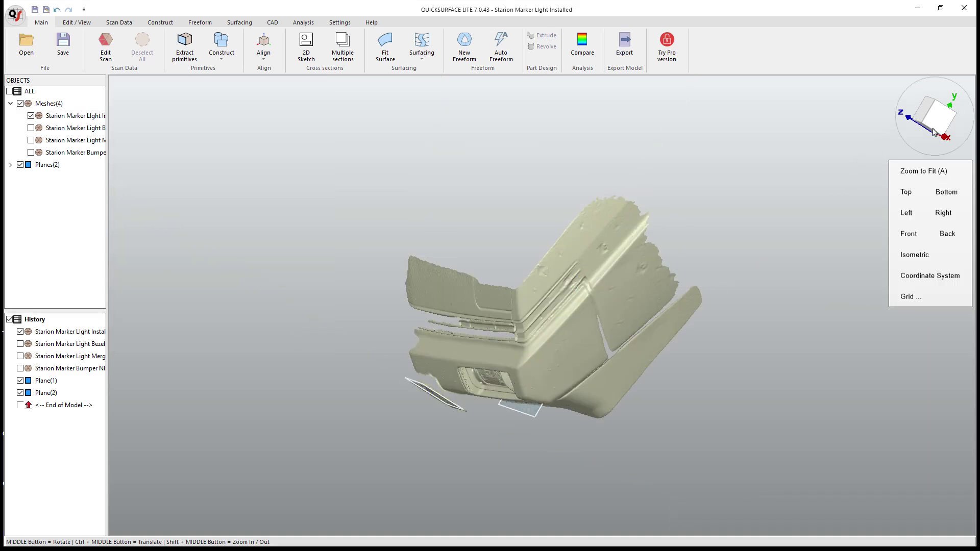
- From Right view, rotate the Starion Marker Light Installed mesh slightly with Align Interactive
left_click(944, 209)
scroll(502, 314, "up", 2)
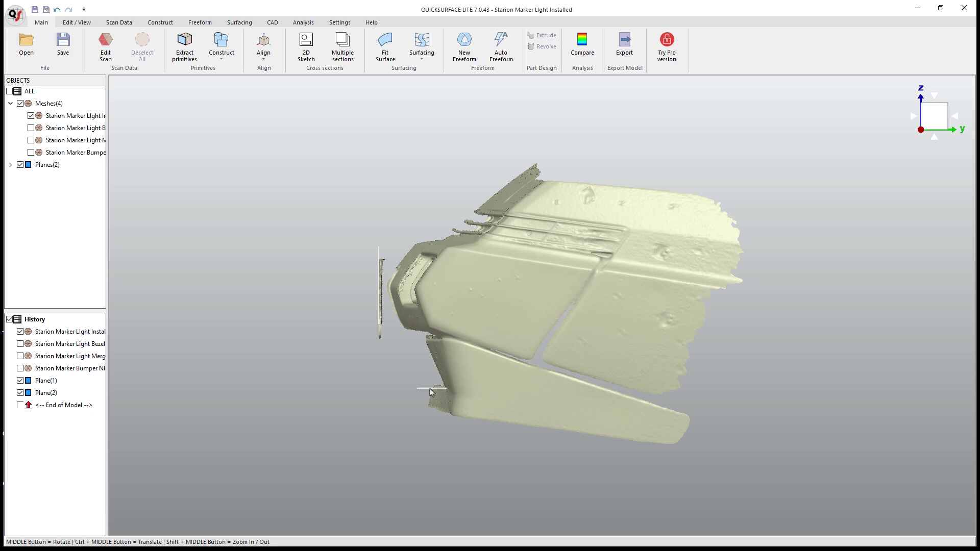
left_click(70, 118)
left_click(261, 65)
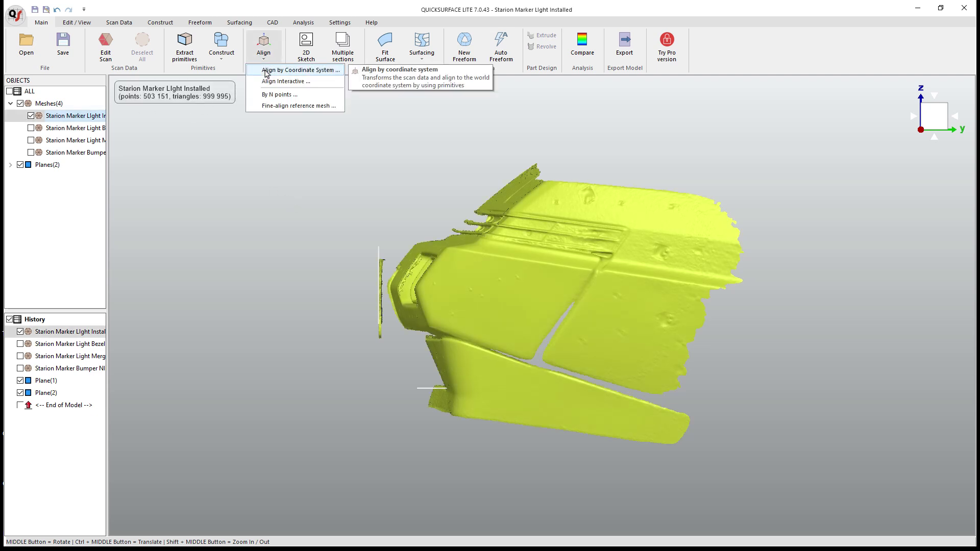
left_click(289, 78)
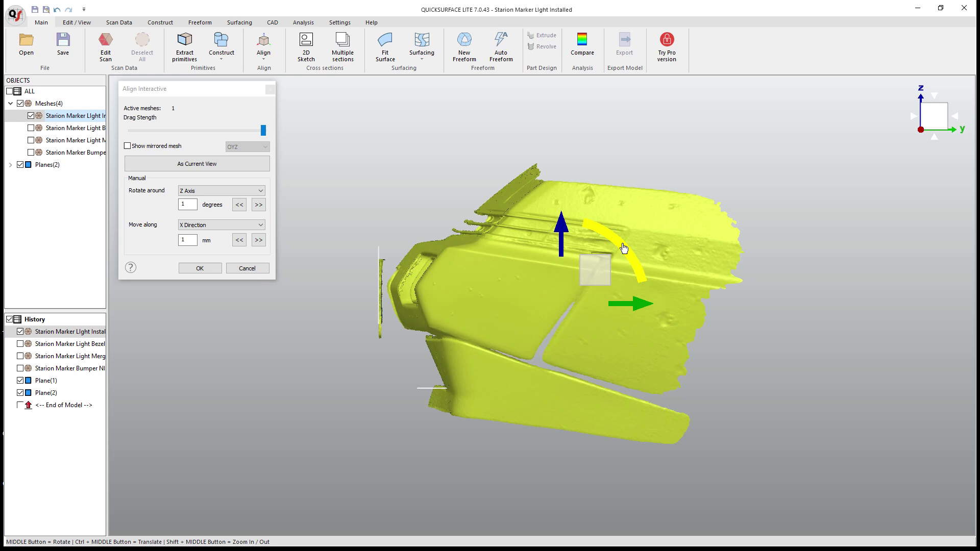
left_click_drag(621, 245, 600, 233)
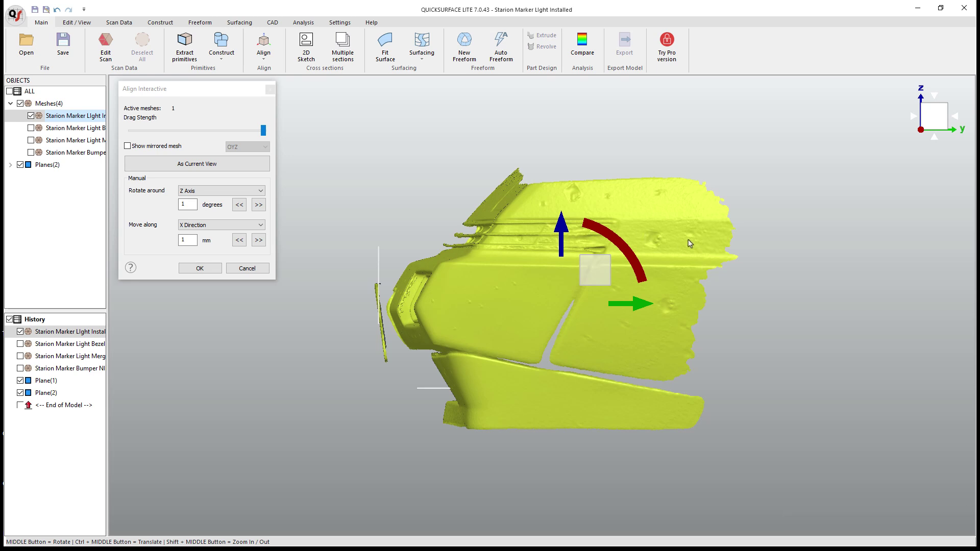
left_click(193, 269)
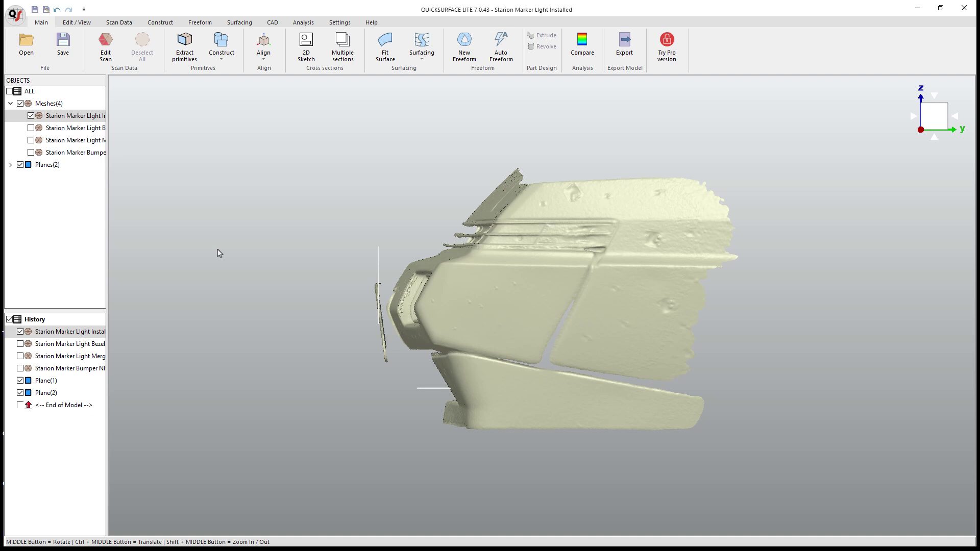
- Hide both reference planes and orbit to face the marker light
left_click(20, 165)
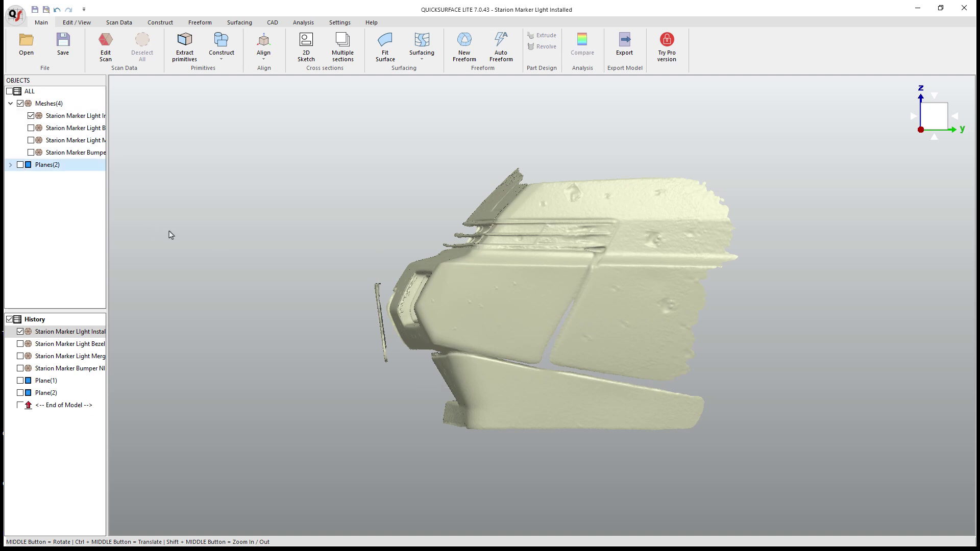
middle_click_drag(321, 306, 439, 320)
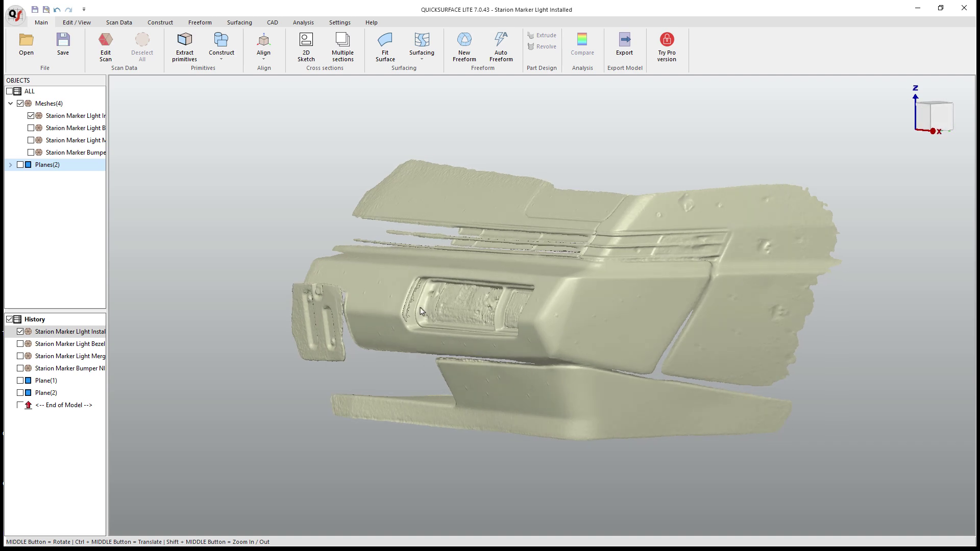
scroll(420, 312, "up", 5)
scroll(437, 225, "up", 3)
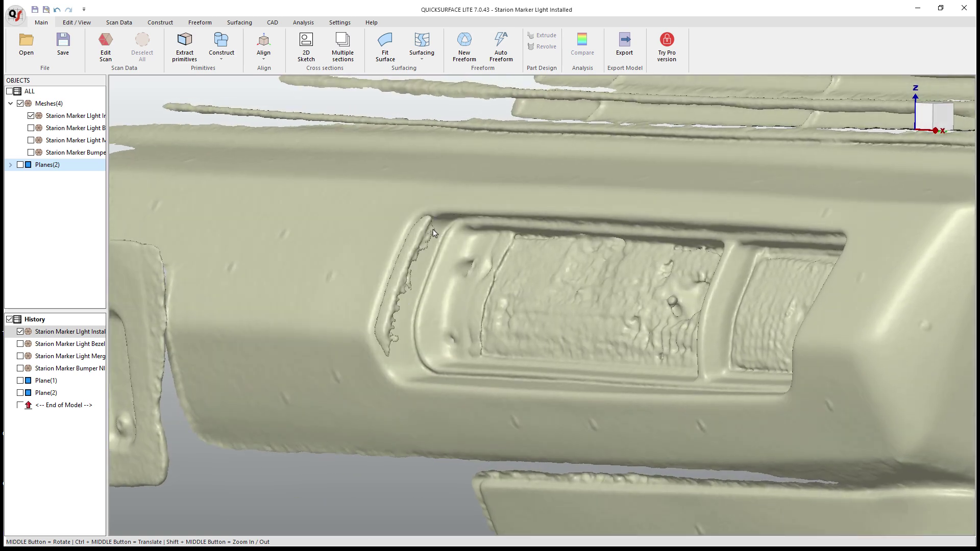
mouse_move(391, 279)
middle_mouse_down()
mouse_move(367, 285)
mouse_move(431, 309)
middle_mouse_up()
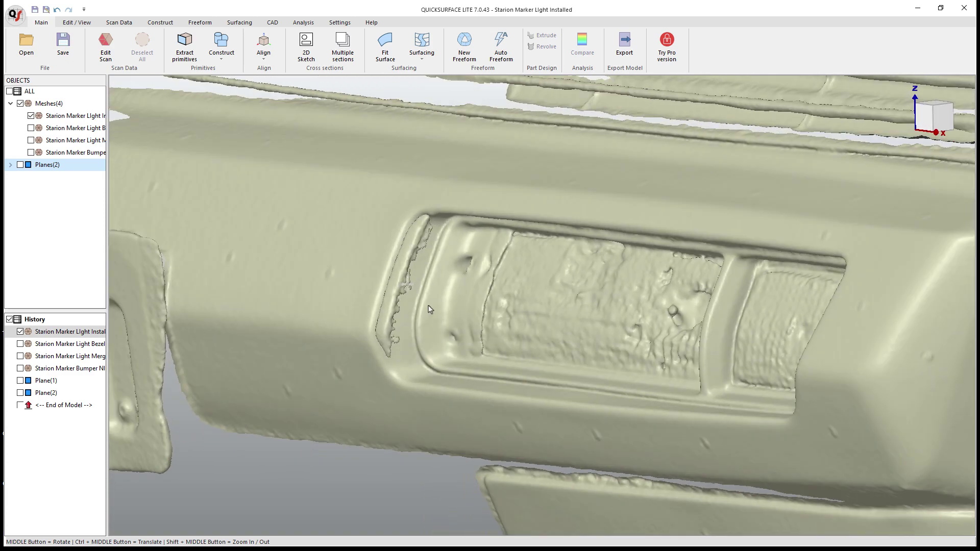
- Edit the installed light's individual meshes, leaving only the main body sub-mesh
left_click(74, 116)
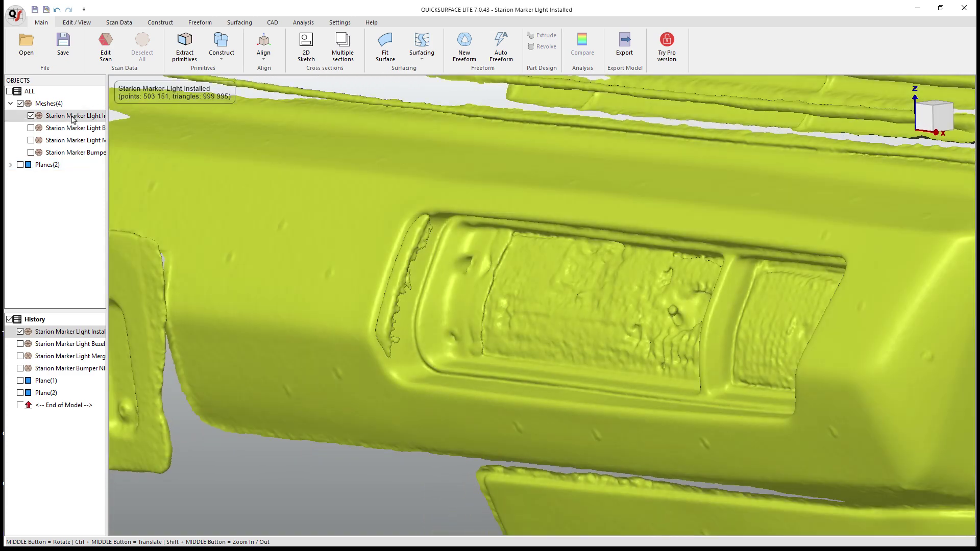
left_click(106, 47)
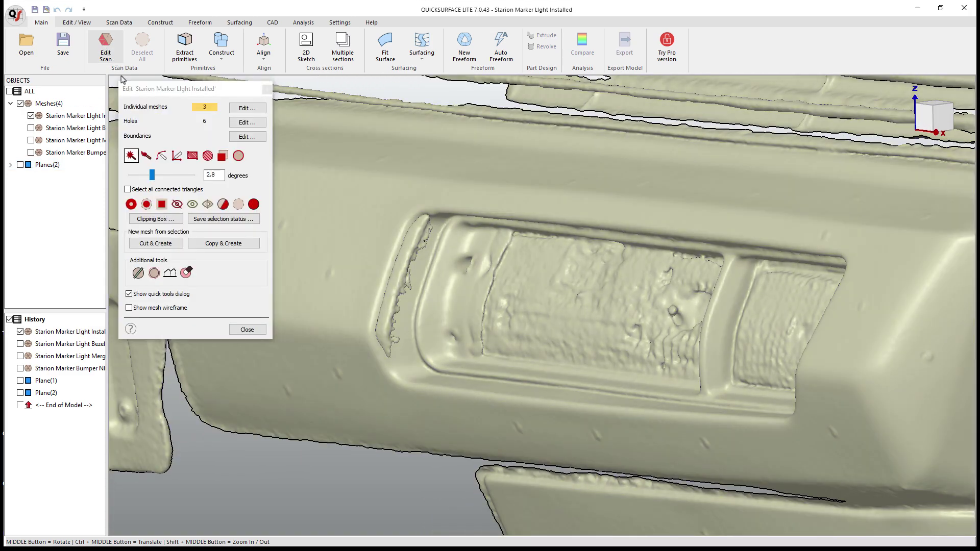
left_click(247, 108)
scroll(434, 244, "down", 2)
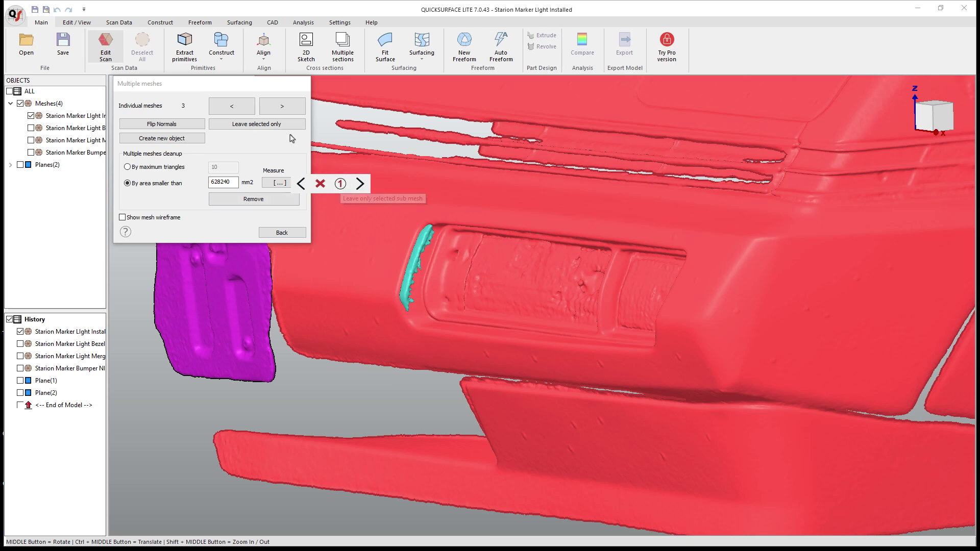
left_click(340, 184)
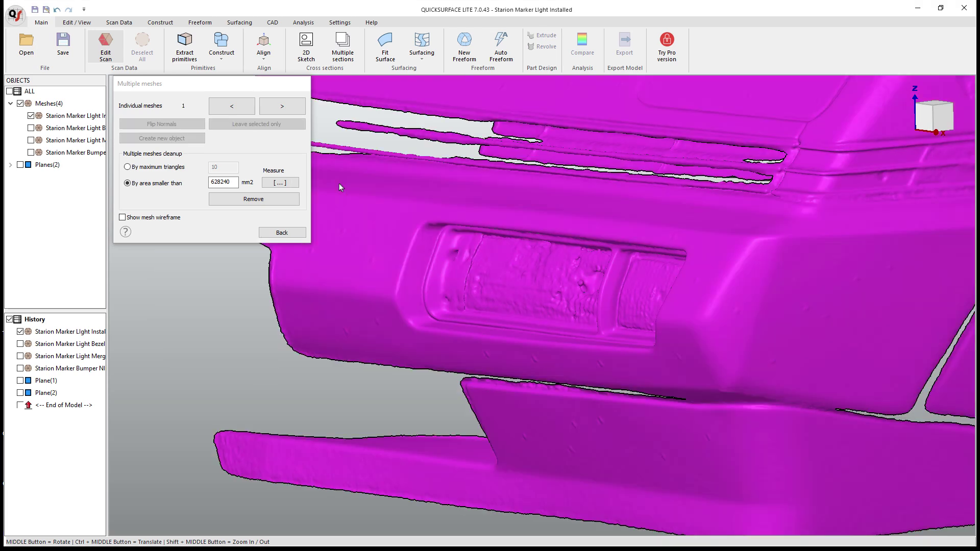
left_click(282, 233)
left_click(248, 327)
scroll(378, 291, "down", 3)
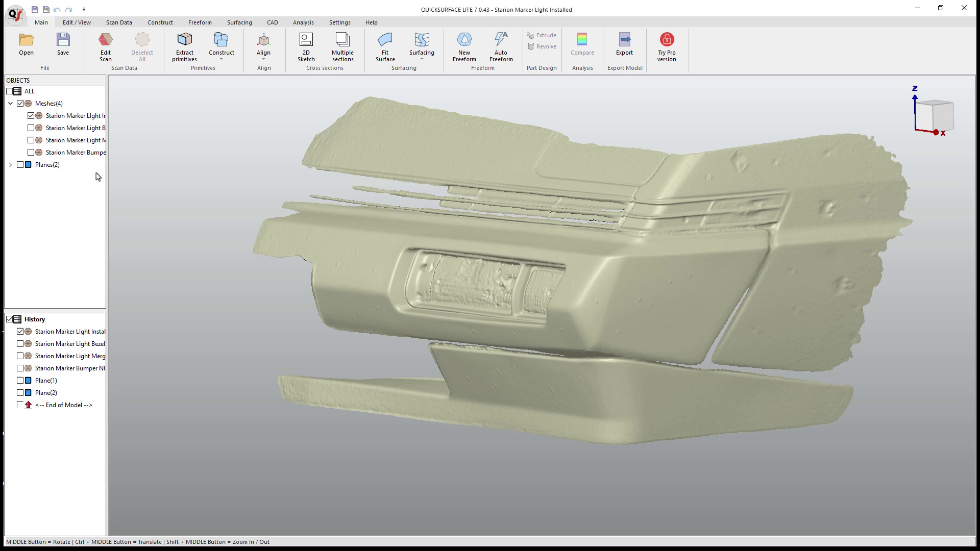
- Show the Starion Marker Bumper NIR large mesh and move it right, beside the light scan
left_click(31, 153)
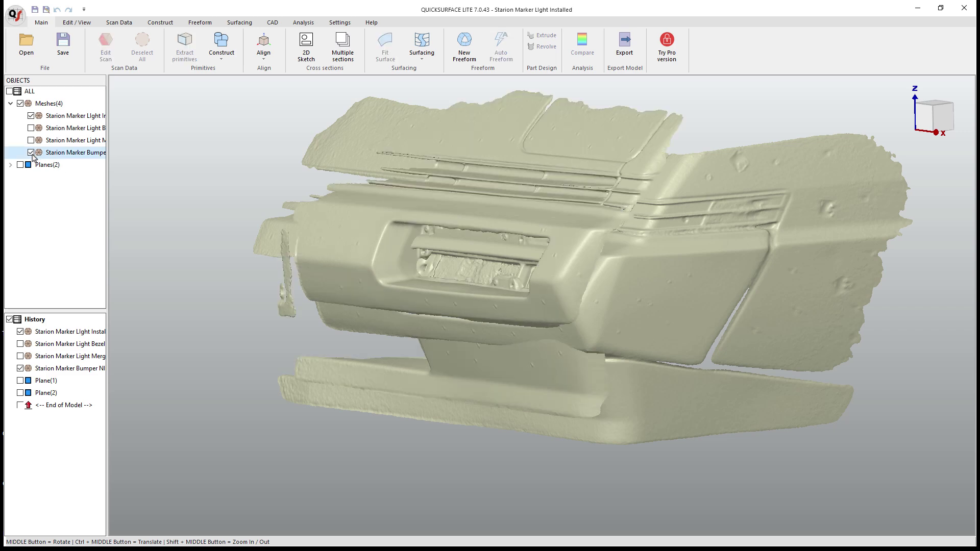
left_click(58, 153)
left_click(264, 55)
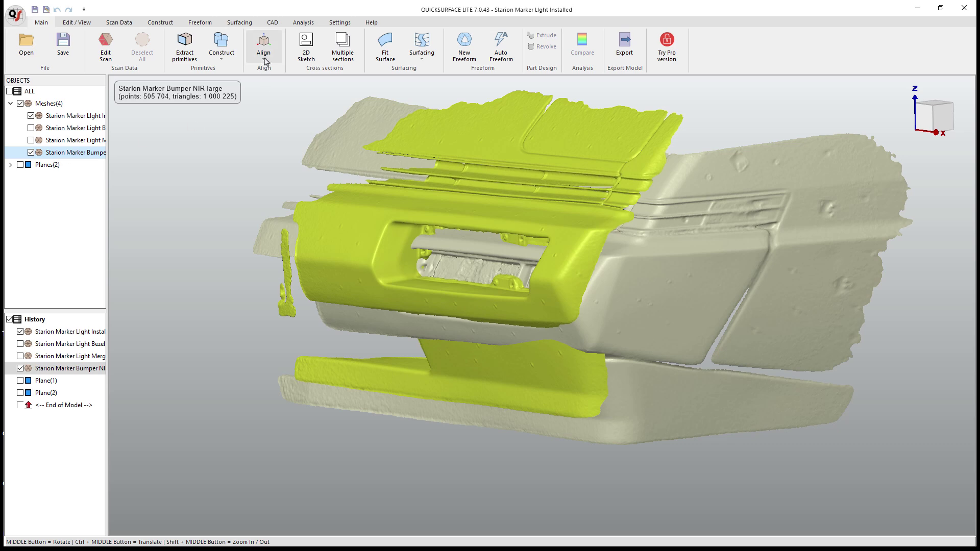
left_click(274, 84)
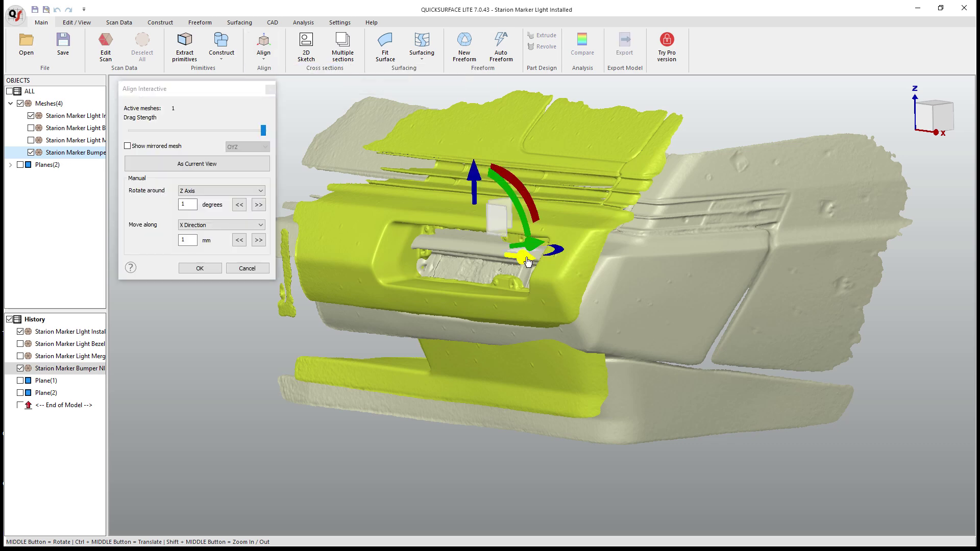
left_click_drag(549, 257, 894, 347)
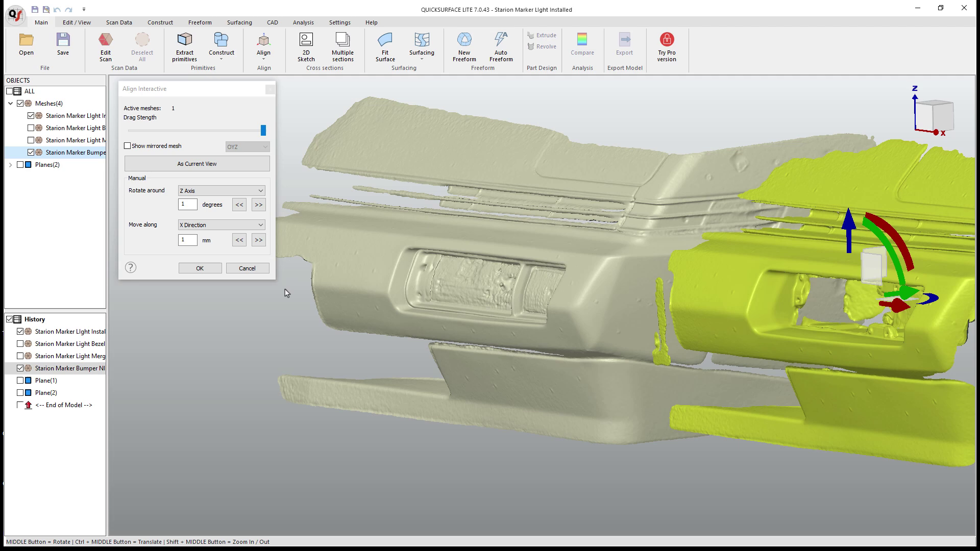
left_click(200, 267)
middle_click_drag(475, 378, 520, 386)
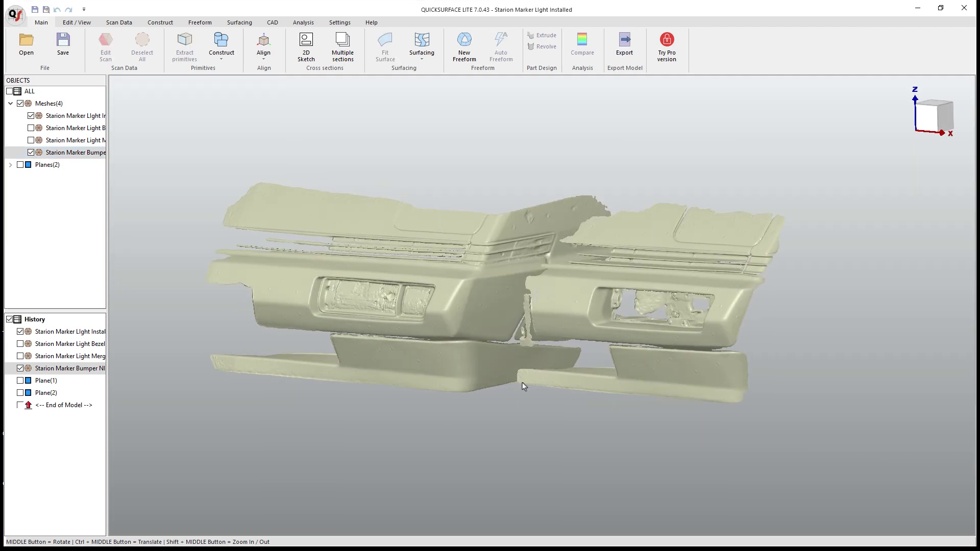
scroll(521, 387, "down", 3)
left_click(198, 153)
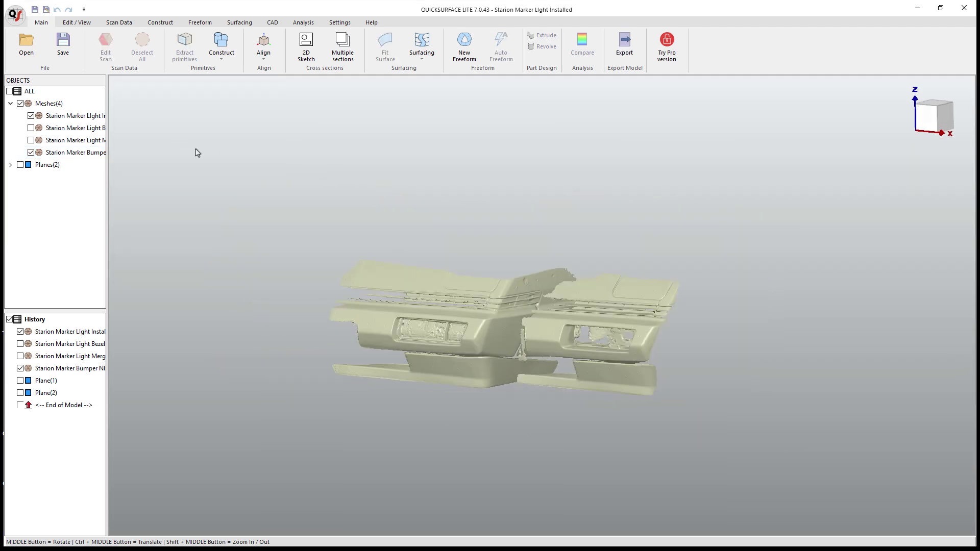
- Start an Align By N points alignment for the bumper mesh
left_click(61, 154)
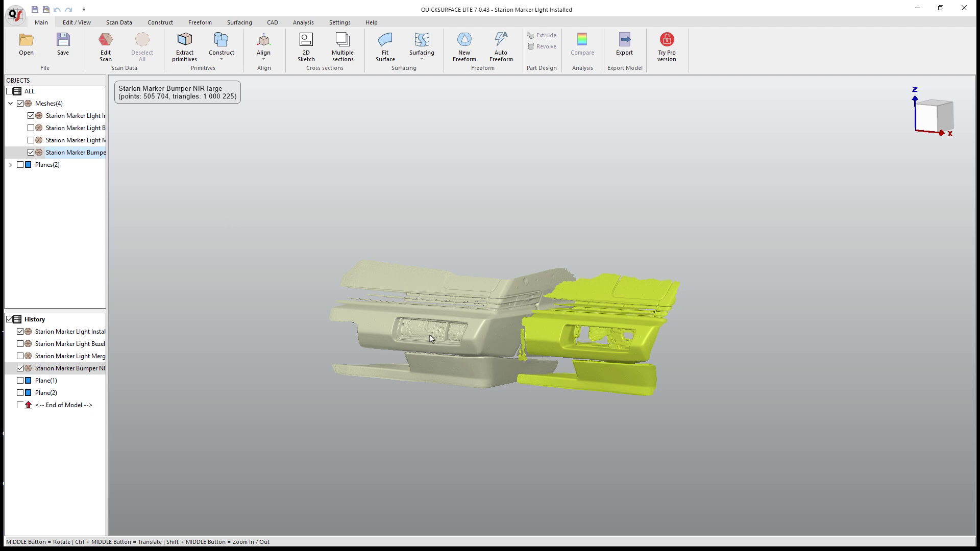
left_click(263, 42)
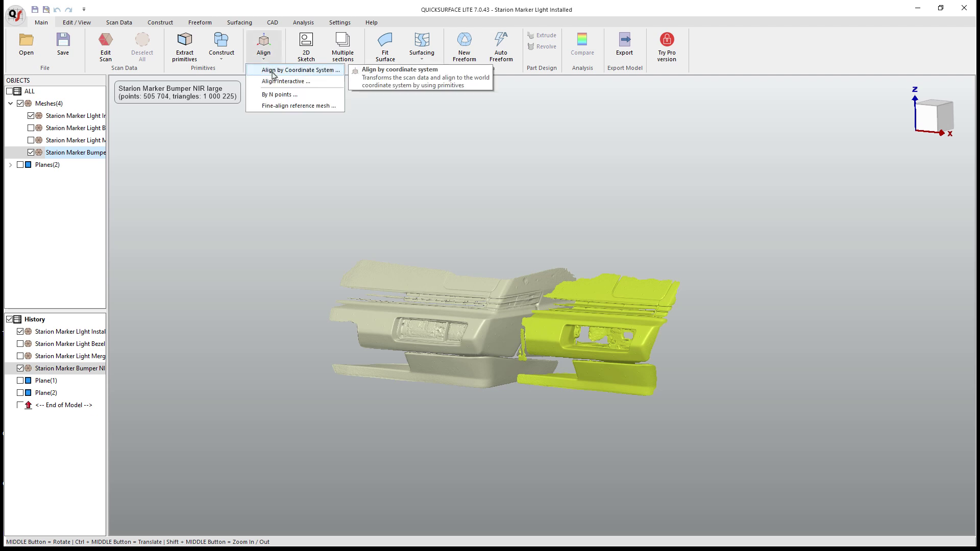
left_click(278, 94)
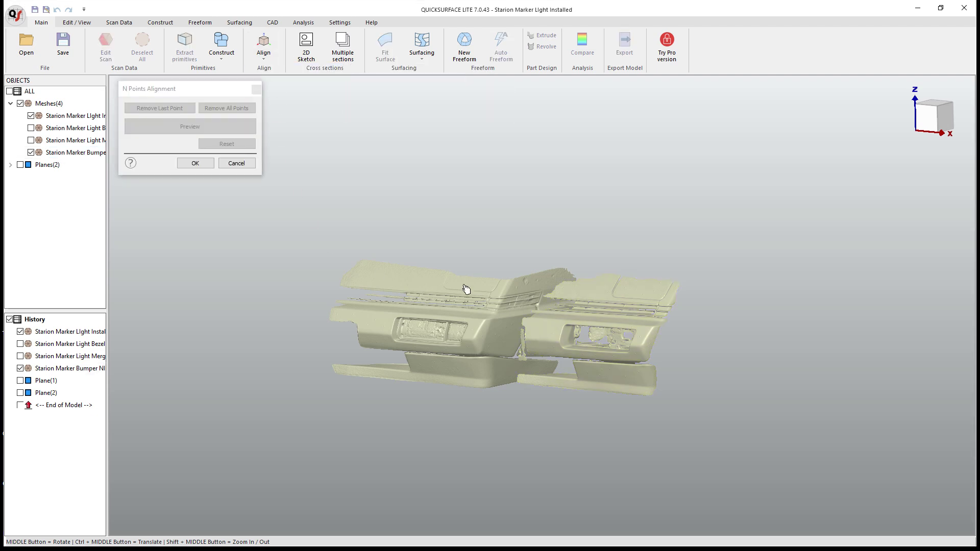
scroll(473, 362, "up", 1)
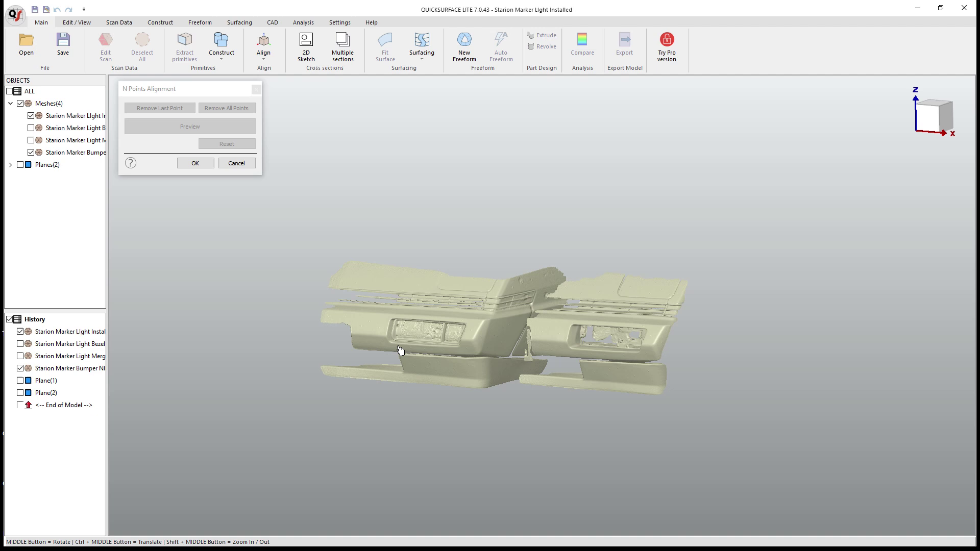
scroll(383, 346, "up", 2)
scroll(407, 339, "up", 3)
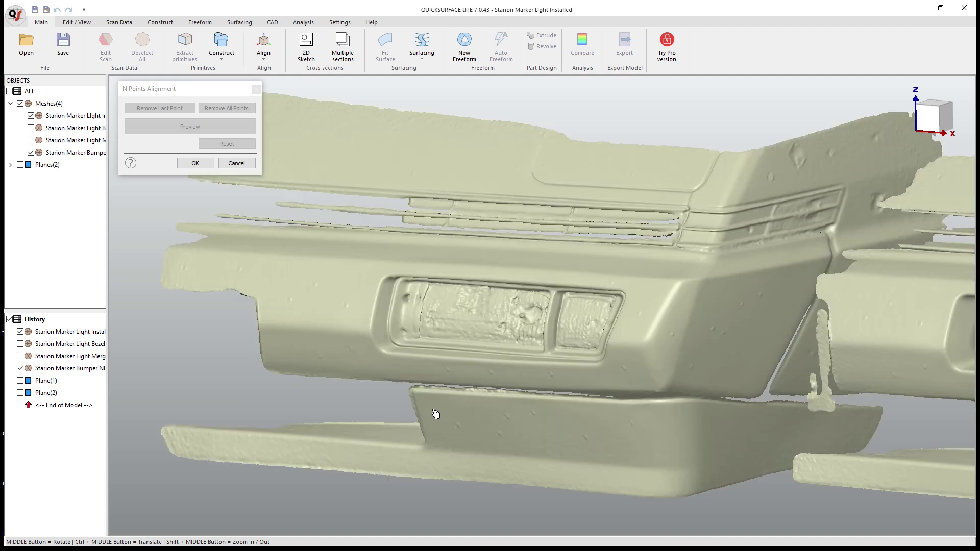
- Match three point pairs: below, left and right of the light housing
left_click(420, 401)
scroll(384, 398, "down", 3)
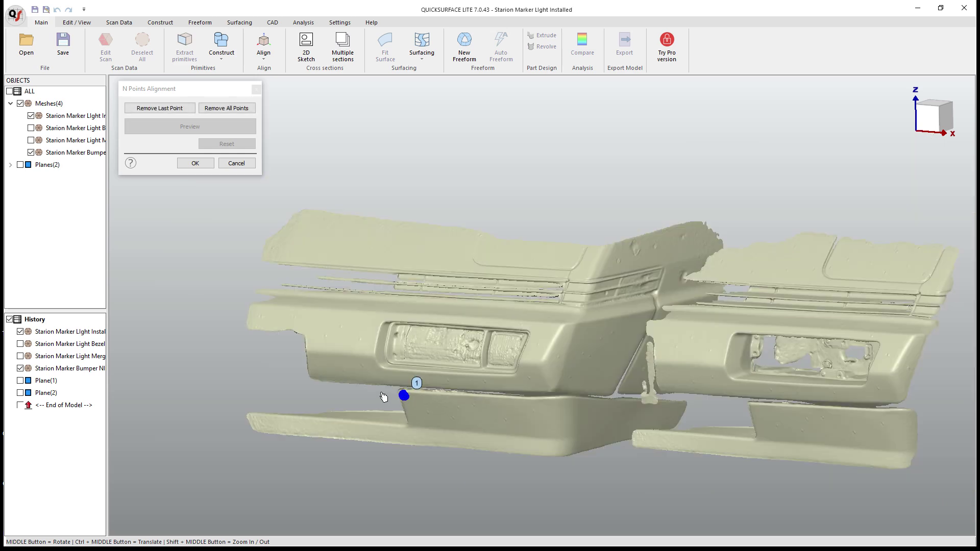
left_click(754, 410)
left_click(376, 320)
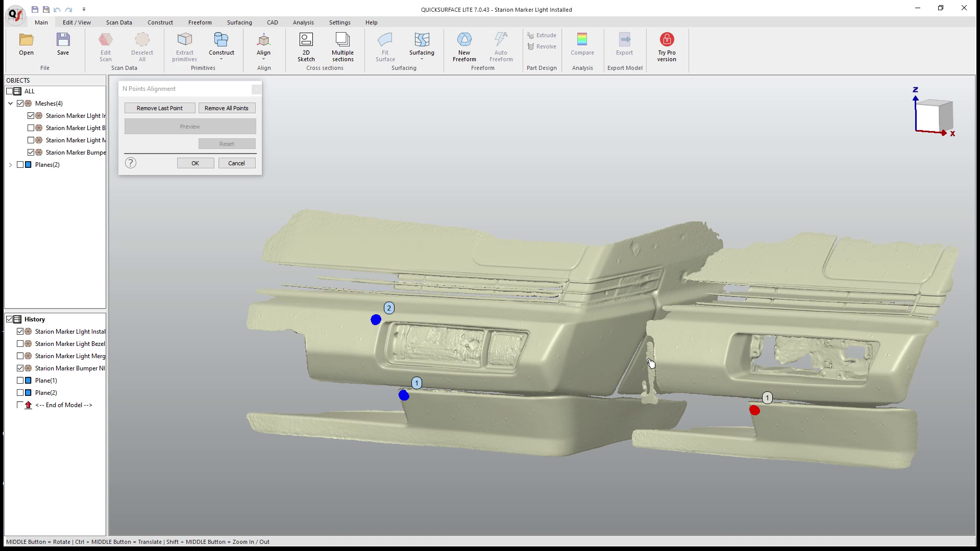
left_click(727, 331)
left_click(552, 362)
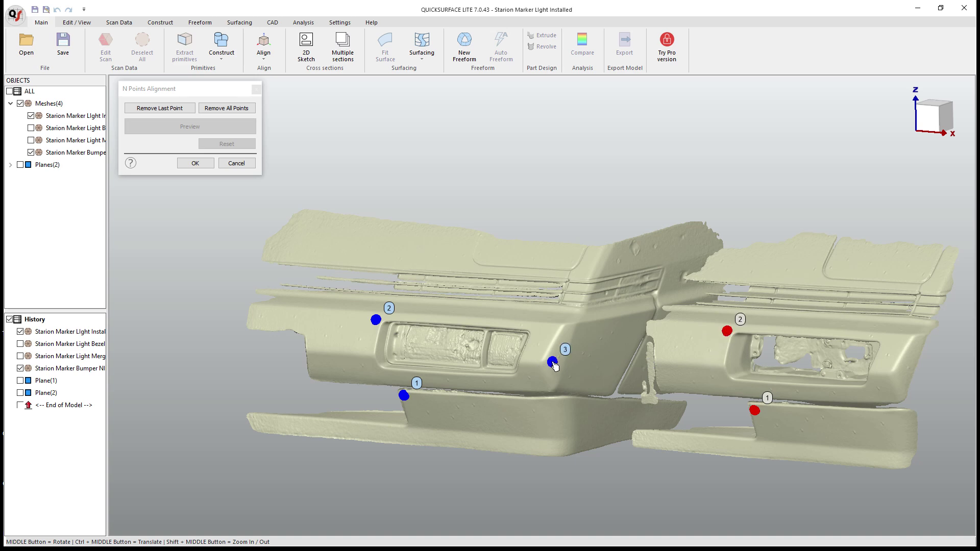
left_click(901, 373)
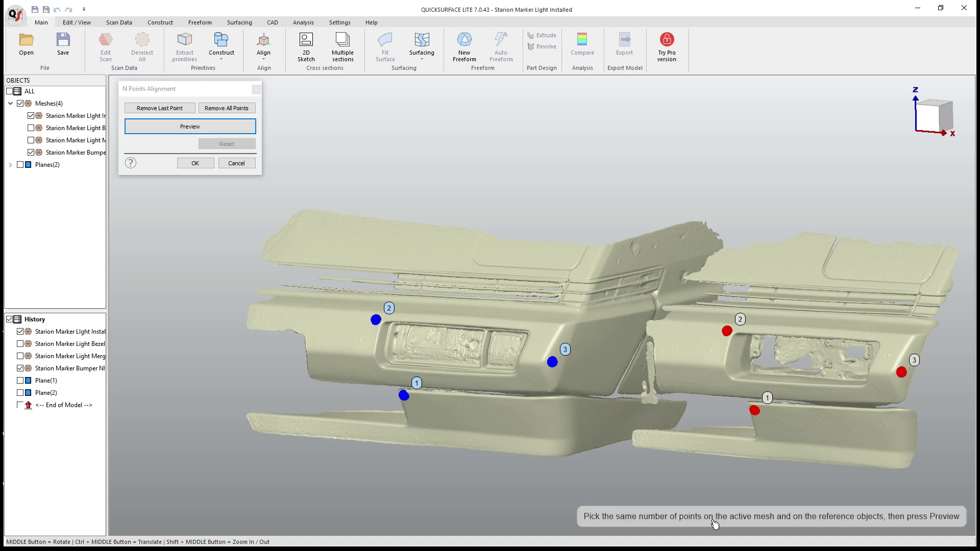
- Preview the three-point fit, inspect it, and accept the alignment
left_click(209, 127)
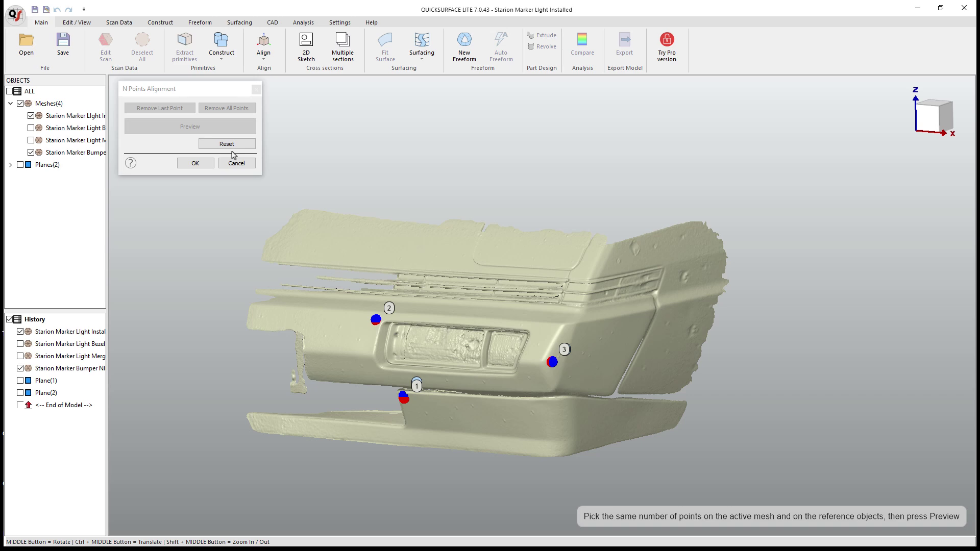
middle_click_drag(343, 277, 517, 465)
scroll(494, 341, "up", 5)
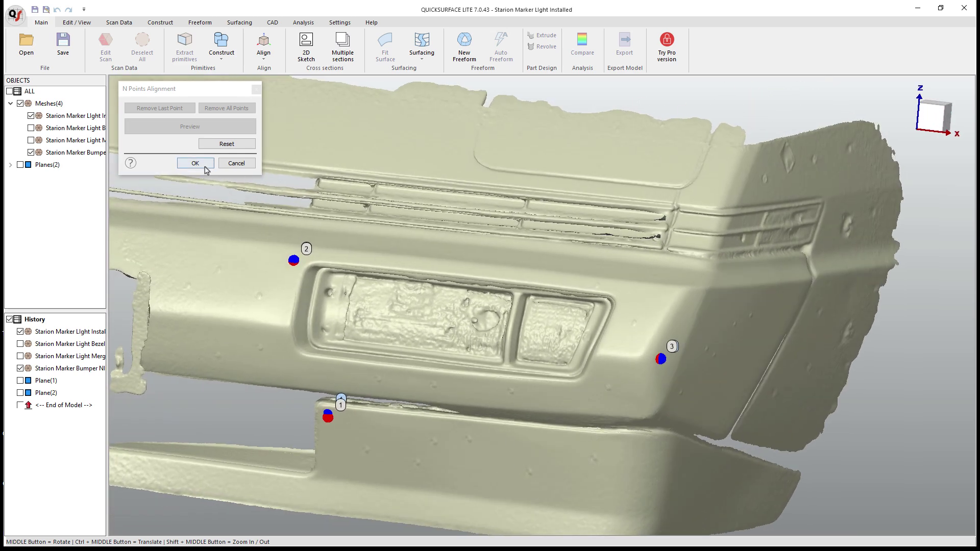
left_click(202, 164)
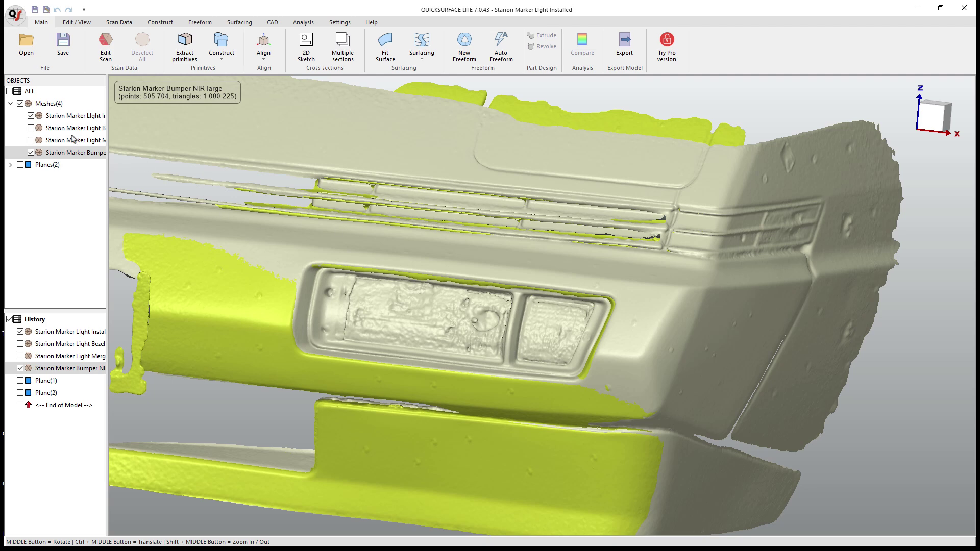
- Toggle the bumper mesh's visibility to check the alignment fit
left_click(32, 116)
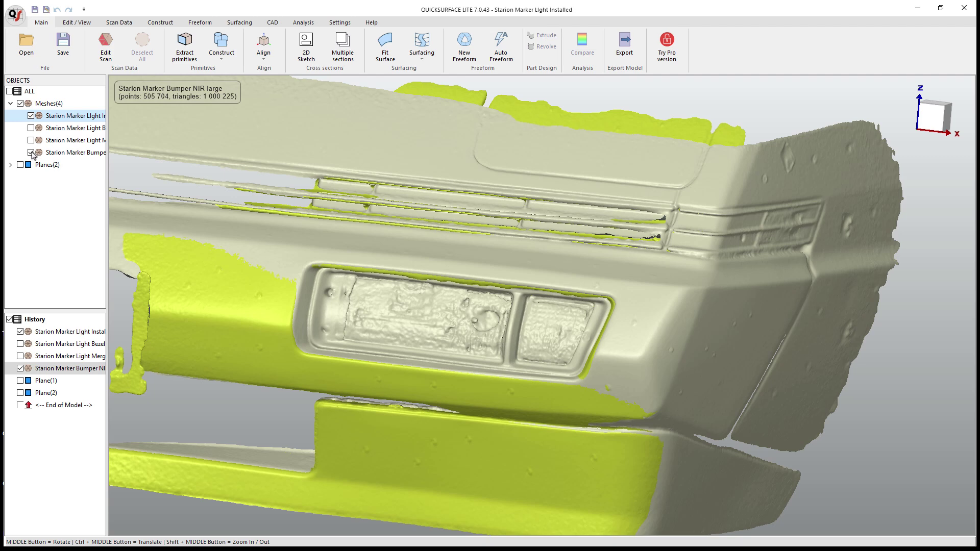
left_click(31, 153)
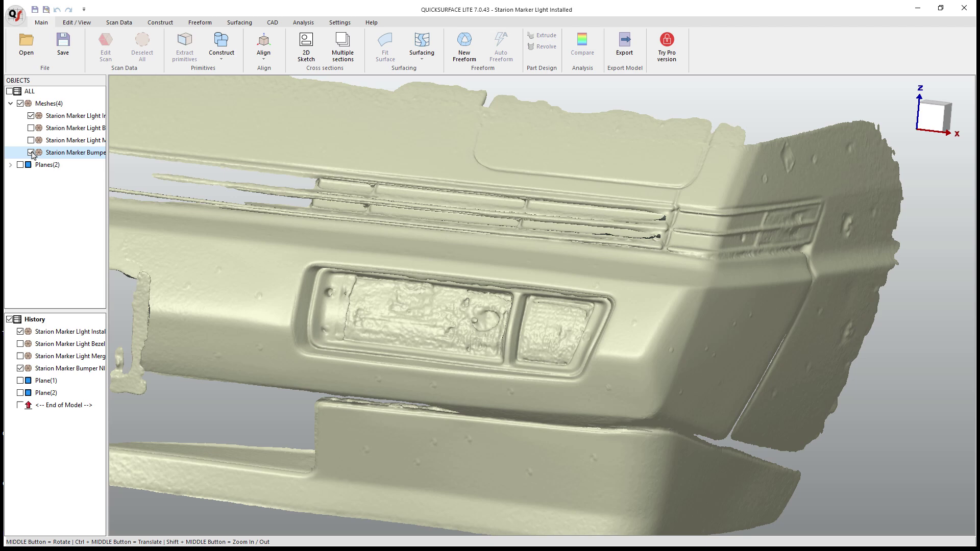
left_click(31, 153)
left_click(31, 153)
scroll(251, 184, "down", 5)
- Drag the bumper mesh back out to the right using Align Interactive
left_click(264, 55)
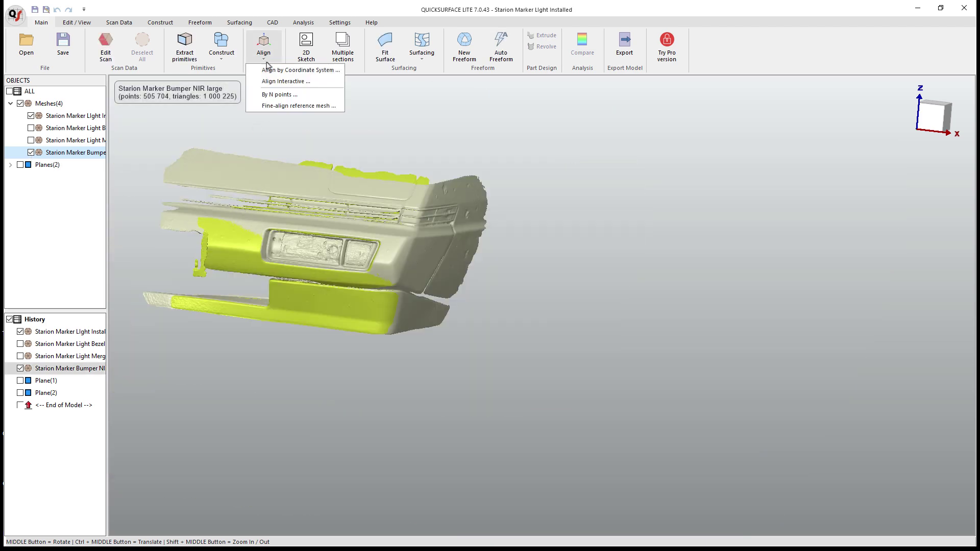
left_click(288, 79)
left_click_drag(372, 259, 645, 283)
left_click(239, 268)
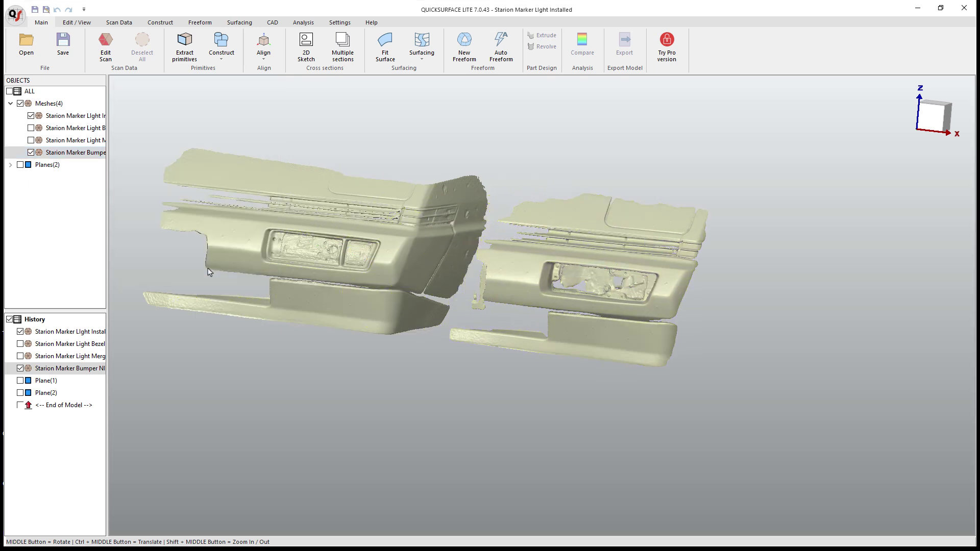
left_click(49, 153)
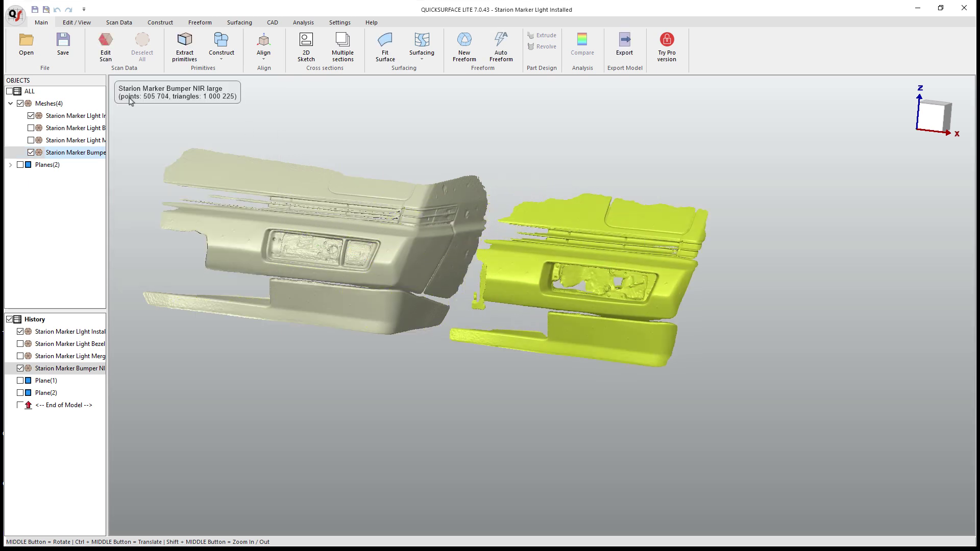
- Start a new N-point alignment, matching points right, left and below the bumper's light opening
left_click(263, 55)
left_click(278, 95)
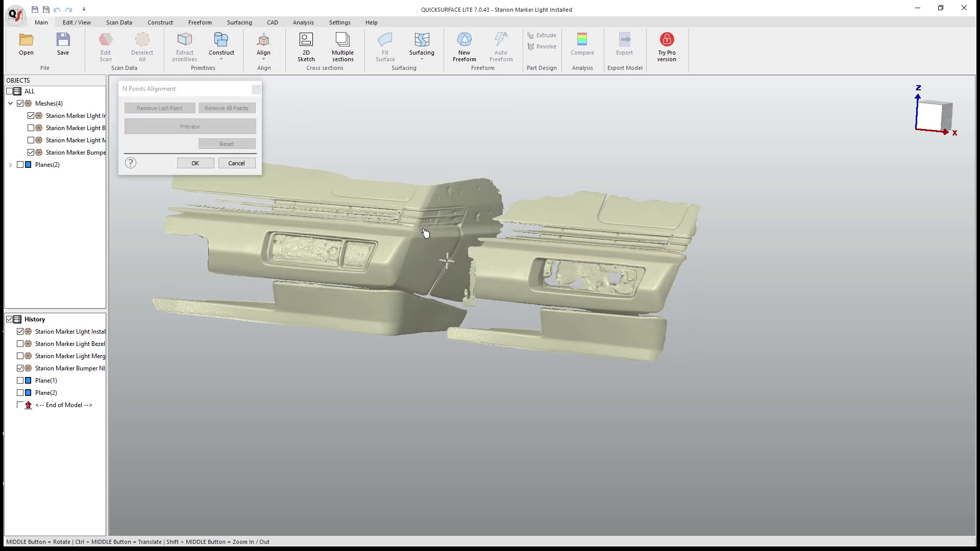
left_click(645, 269)
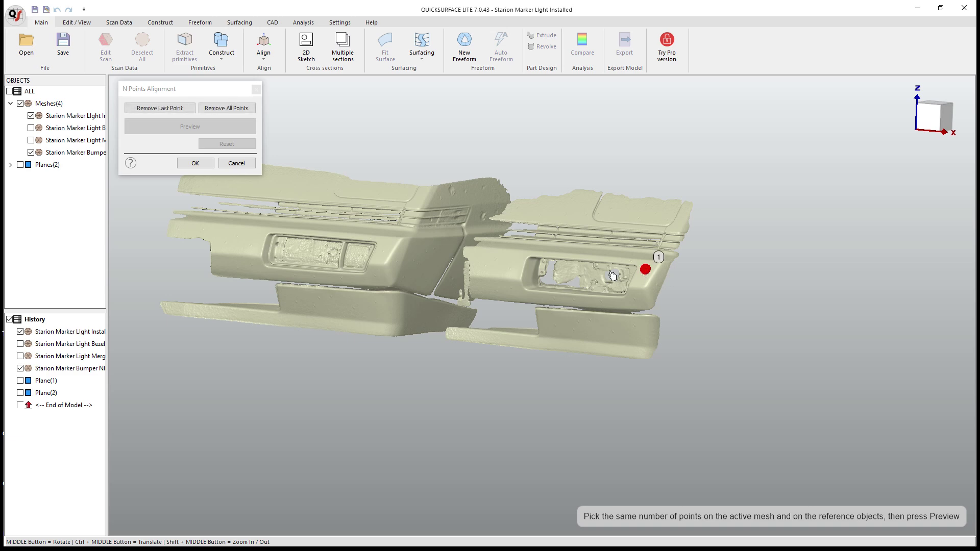
left_click(518, 261)
left_click(591, 329)
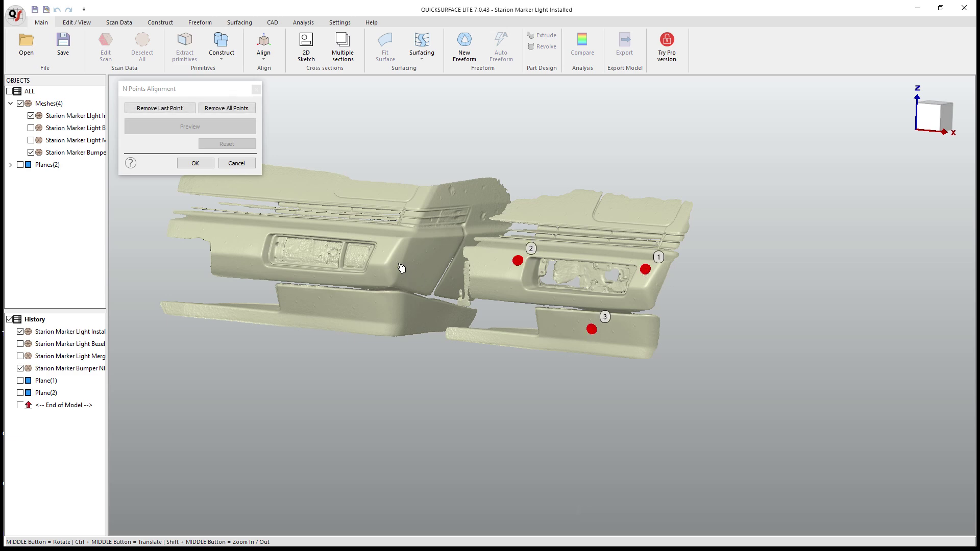
left_click(384, 248)
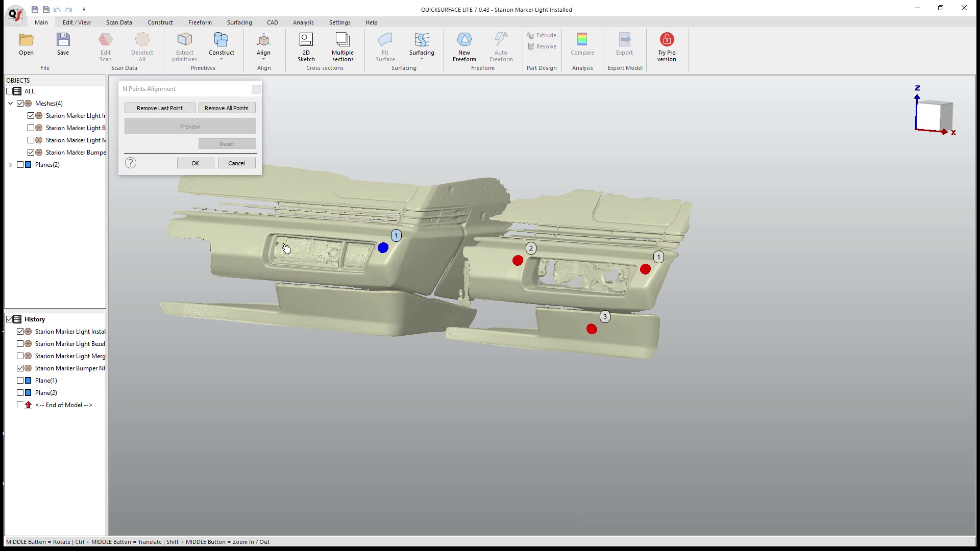
left_click(253, 238)
left_click(336, 306)
- Add a fourth point pair at the lower lip corner, preview, and accept
mouse_move(335, 305)
middle_mouse_down()
mouse_move(371, 349)
mouse_move(313, 323)
mouse_move(378, 332)
mouse_move(363, 331)
mouse_move(331, 287)
middle_mouse_up()
scroll(357, 324, "up", 2)
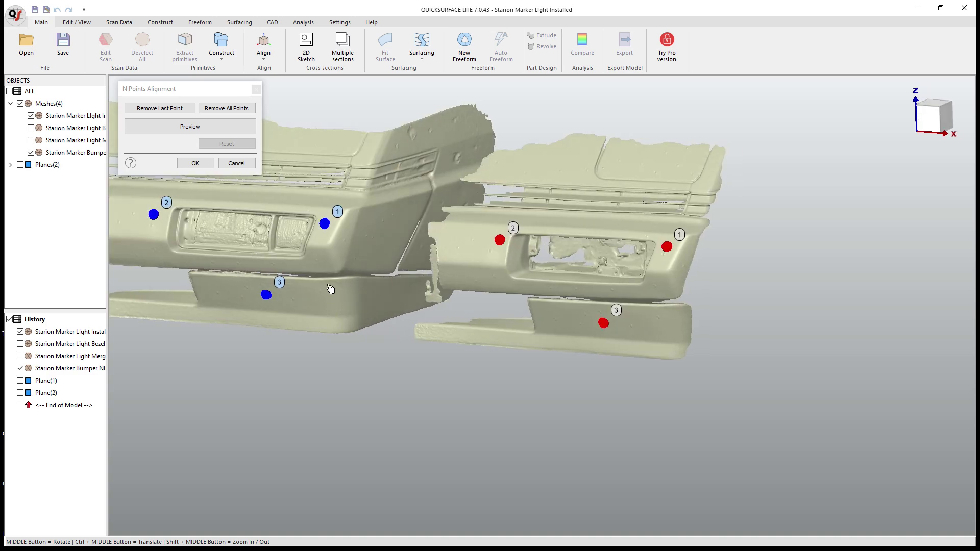
left_click(341, 317)
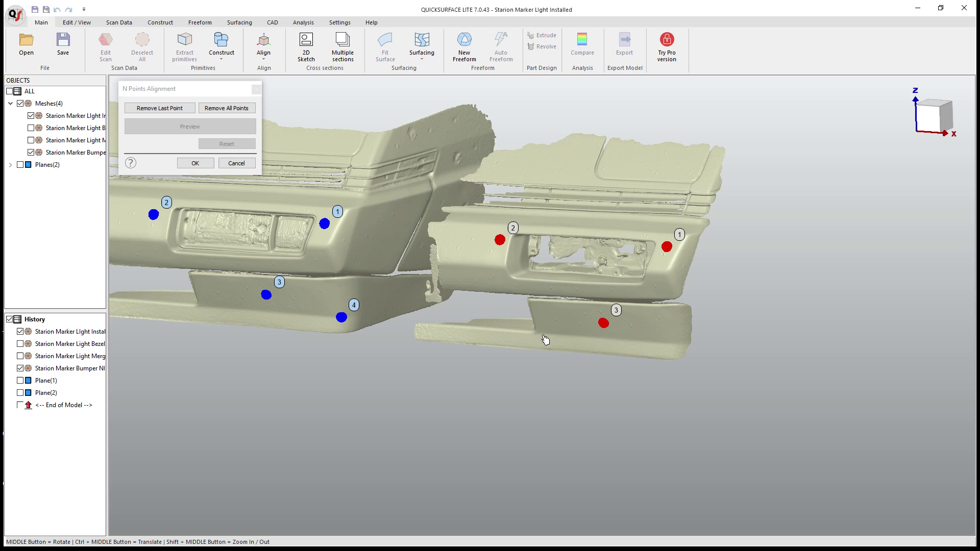
left_click(678, 342)
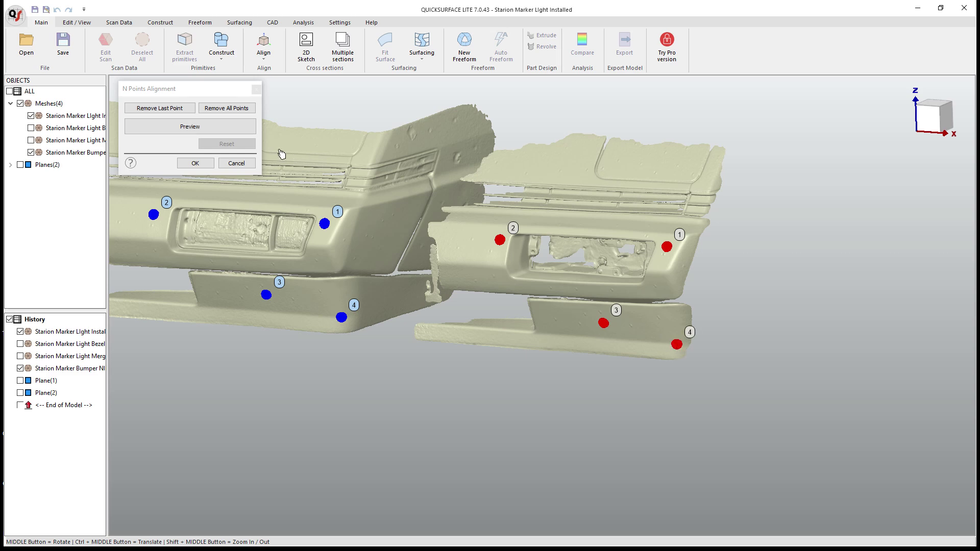
left_click(234, 127)
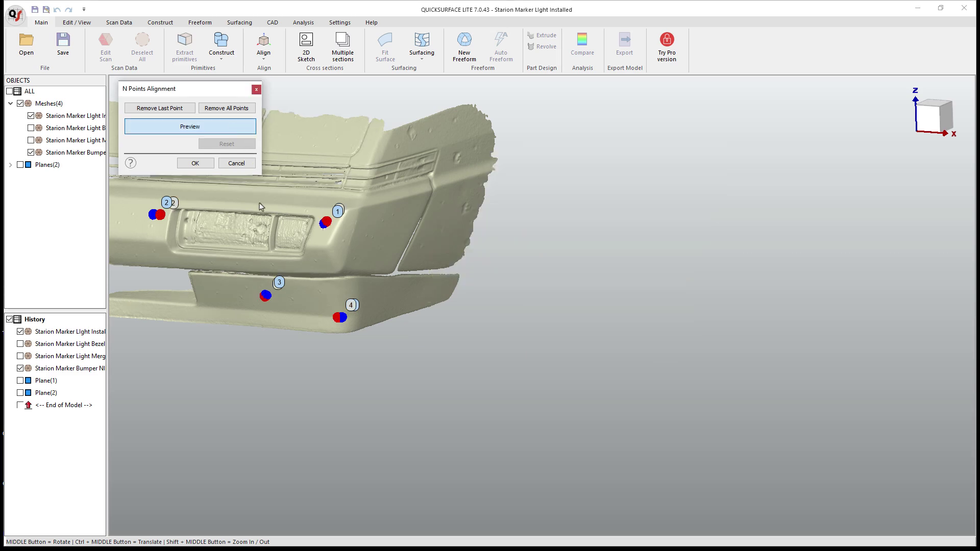
left_click(187, 163)
- Zoom out and orbit to show the right side of the aligned bumper
middle_click_drag(365, 259, 617, 261, "ctrl")
scroll(600, 302, "down", 3)
scroll(617, 261, "up", 2)
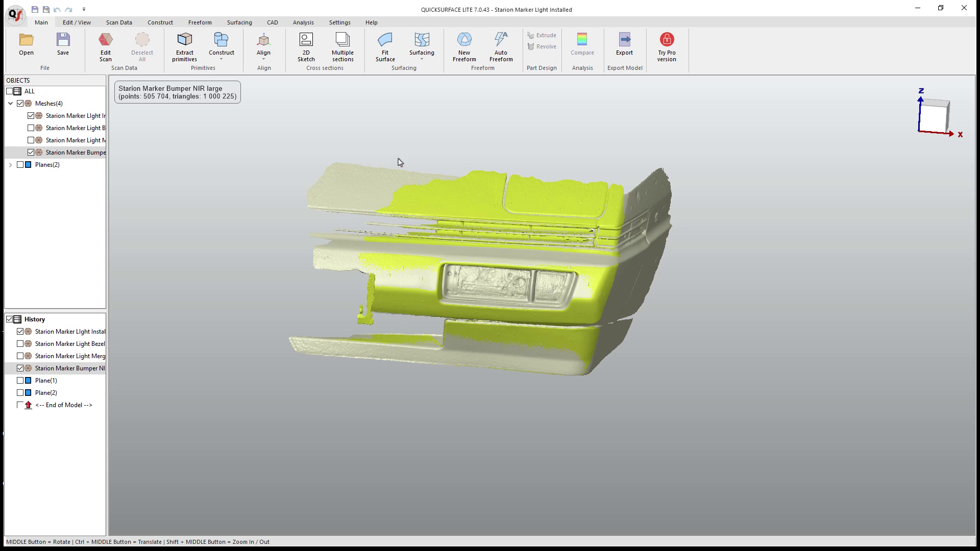
middle_click_drag(500, 217, 559, 250)
- Hide the installed-light scan, leaving only the bumper and merged light assembly visible
left_click(30, 152)
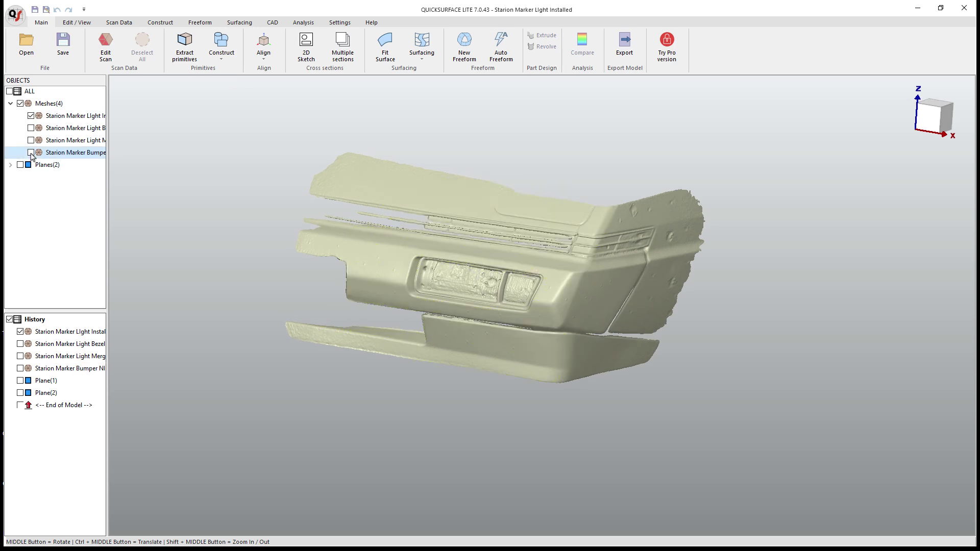
left_click(31, 140)
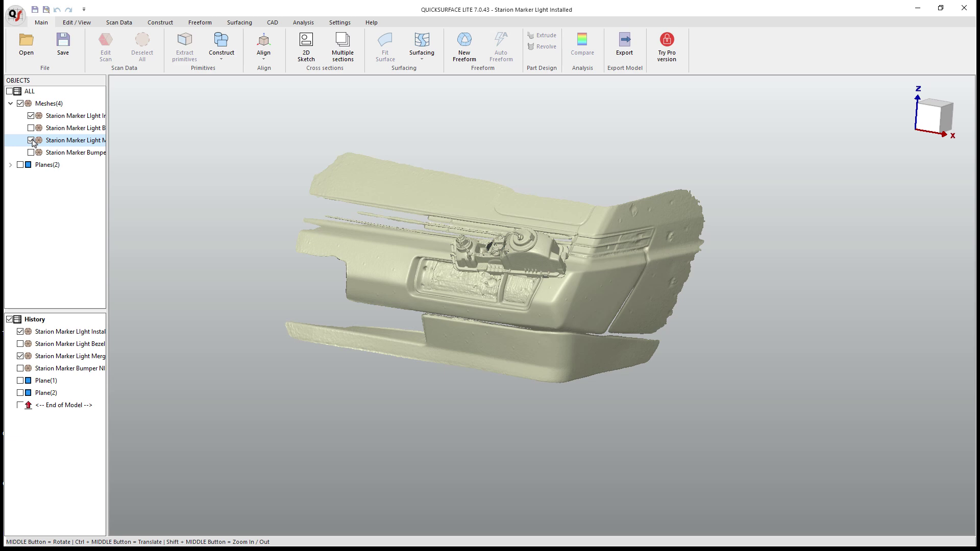
left_click(31, 140)
left_click(30, 116)
left_click(30, 152)
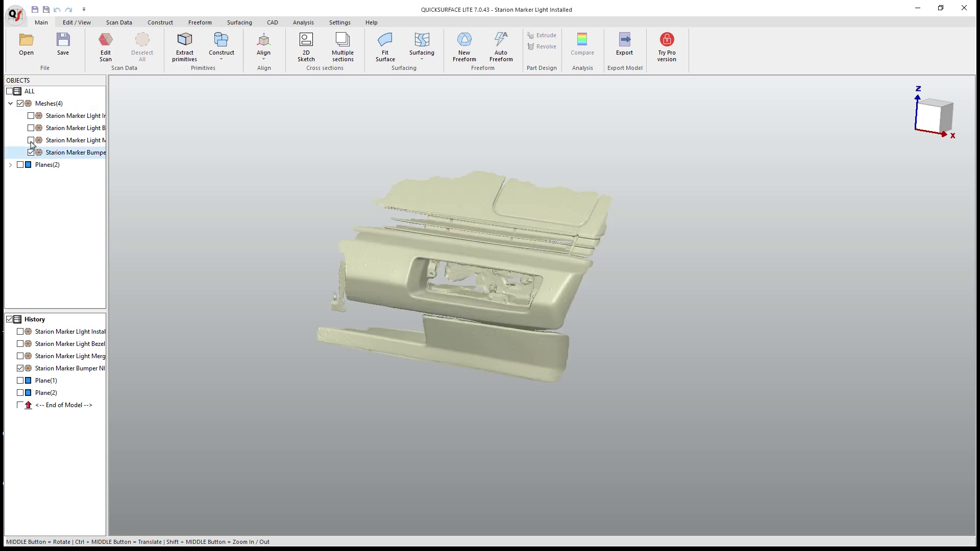
left_click(32, 141)
scroll(442, 277, "up", 5)
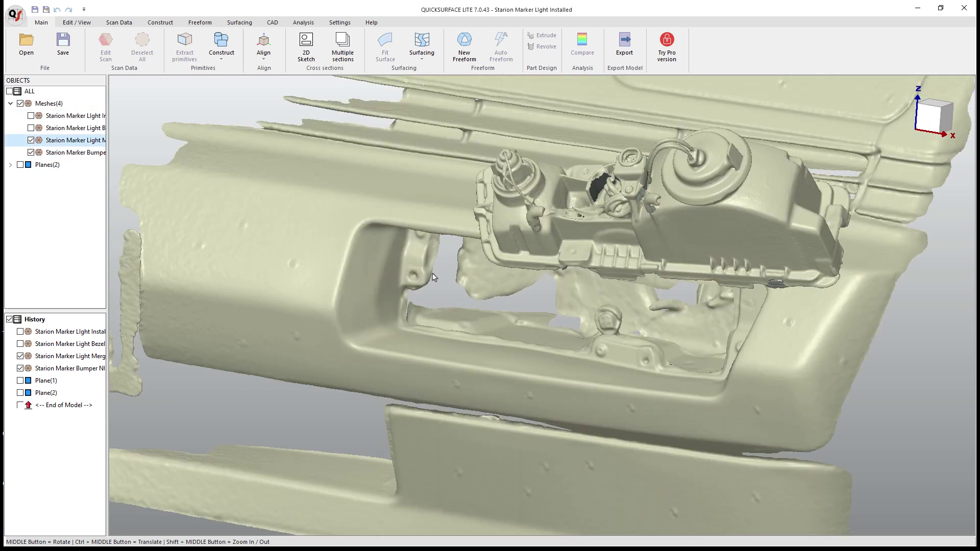
left_click(264, 55)
- Select the merged light assembly scan and start an Align By N points alignment
left_click(181, 98)
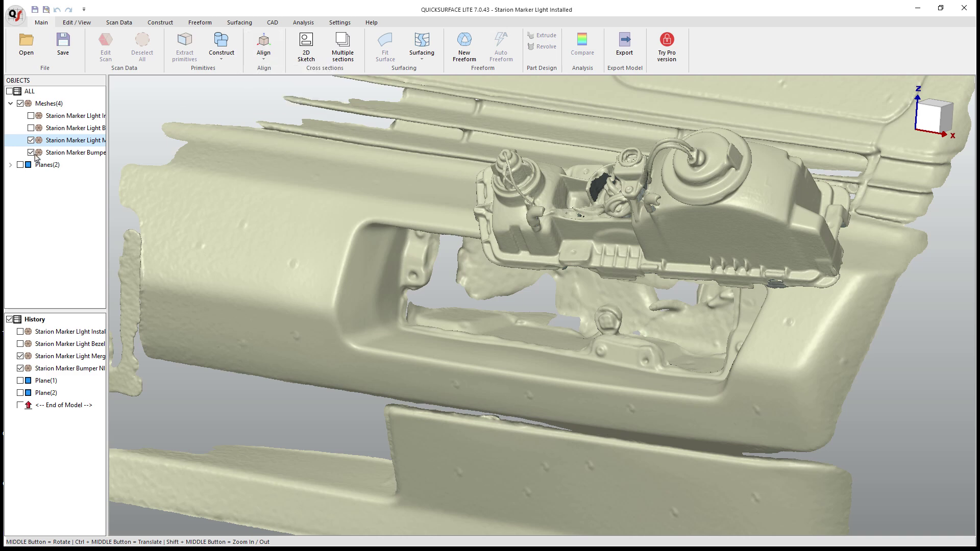
left_click(58, 153)
left_click(57, 142)
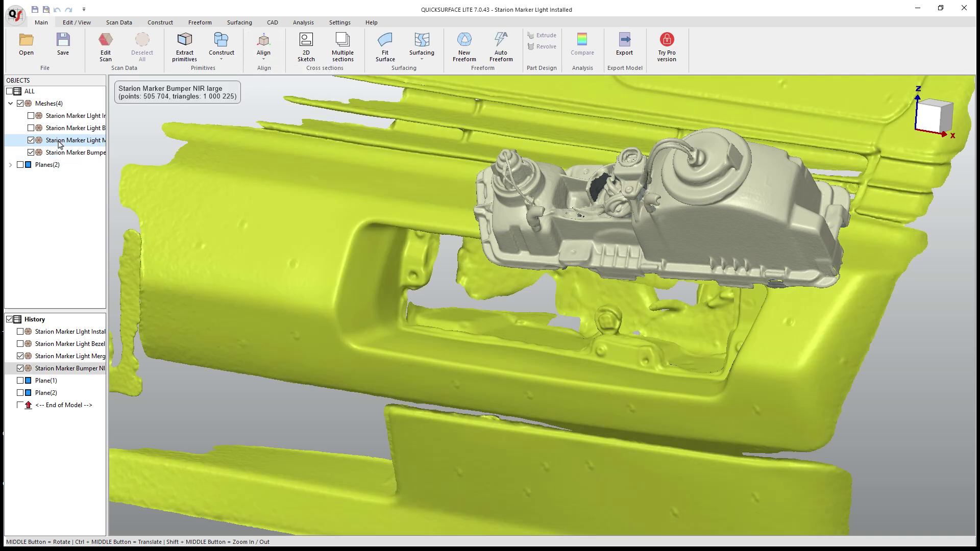
left_click(263, 51)
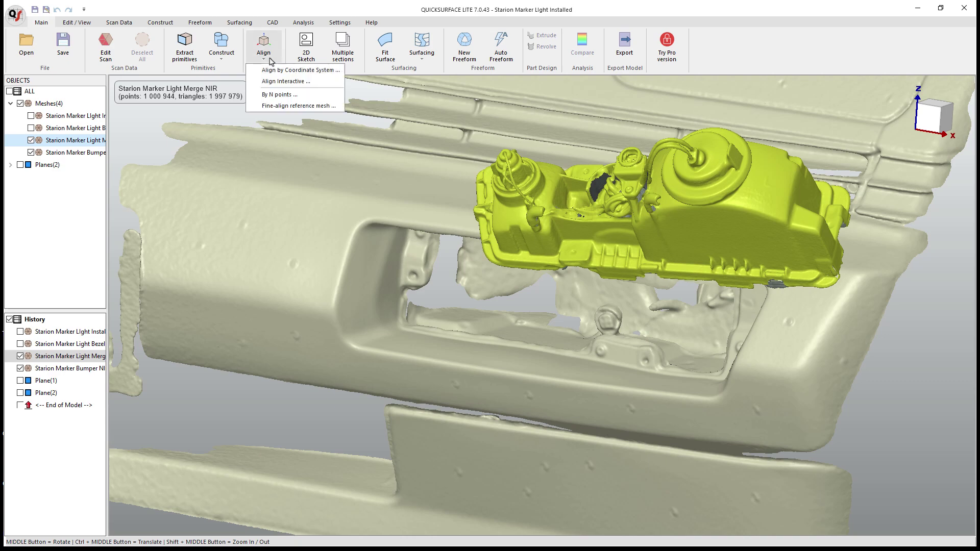
left_click(279, 100)
scroll(530, 216, "up", 6)
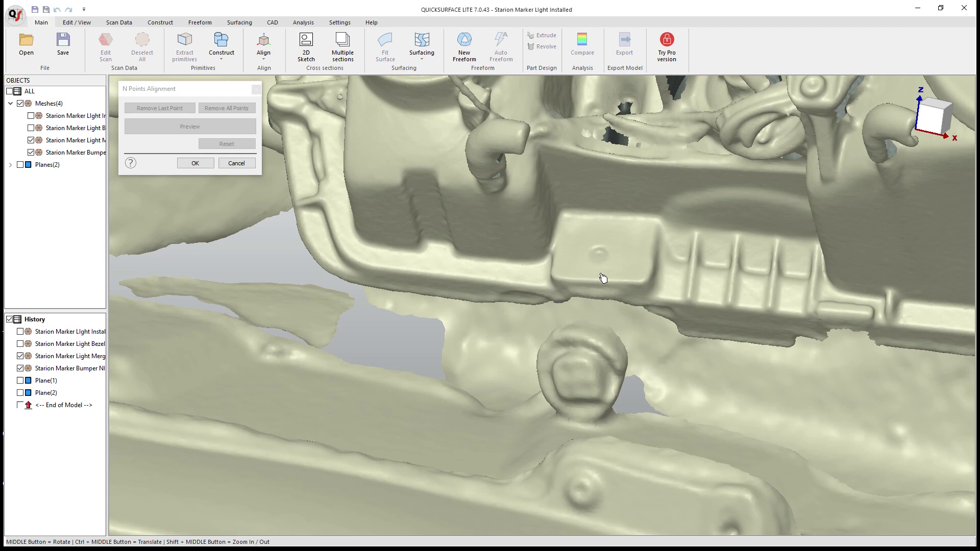
scroll(521, 232, "down", 5)
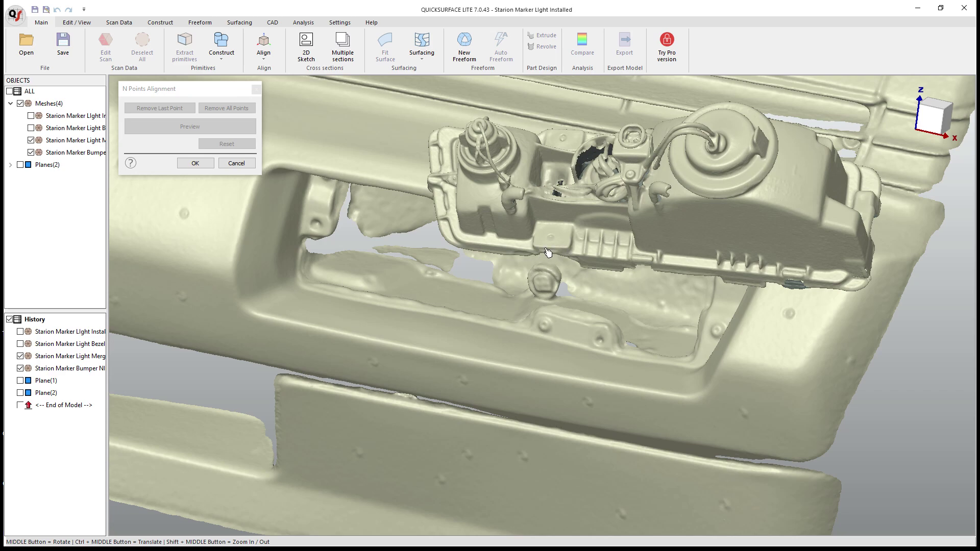
scroll(552, 249, "up", 2)
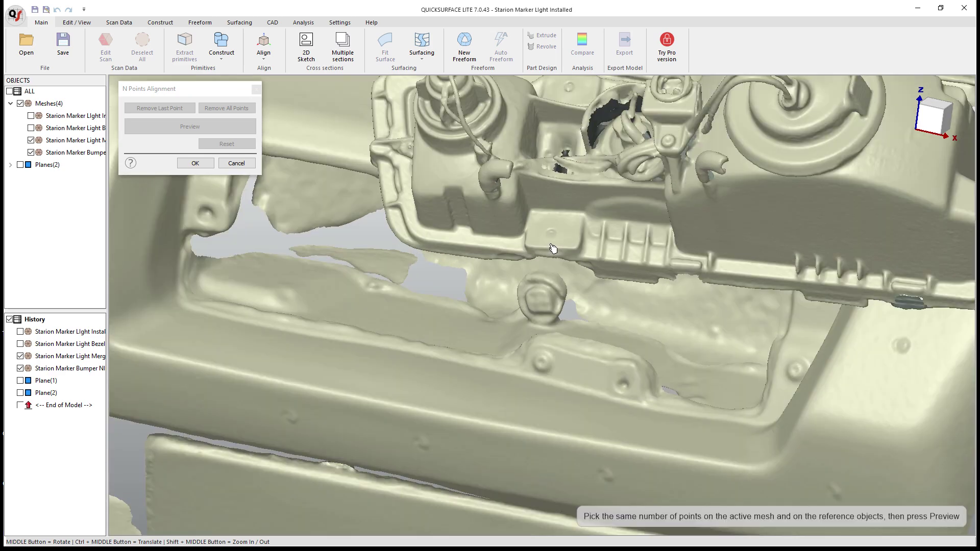
- Mark two points on the light housing and their matches on the bumper
left_click(550, 240)
scroll(553, 241, "down", 2)
scroll(563, 146, "up", 2)
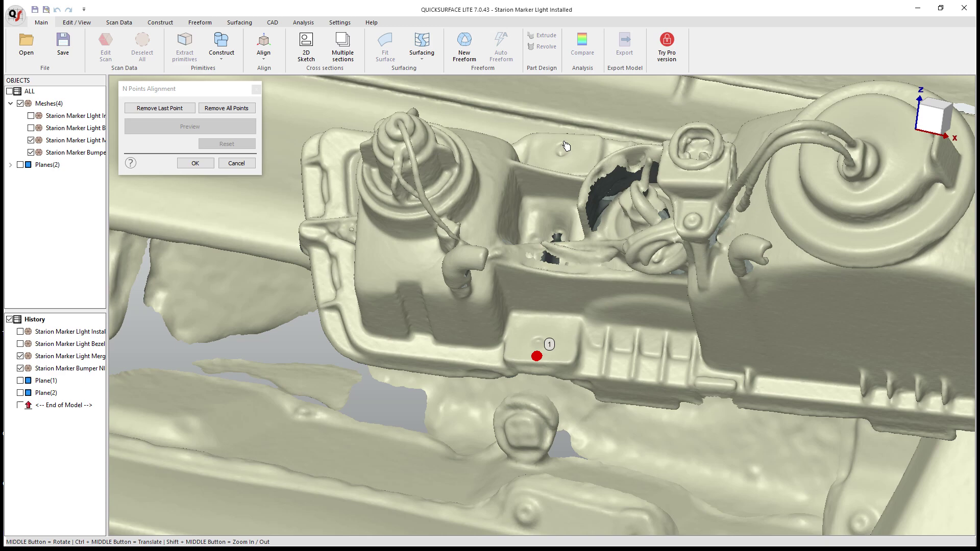
left_click(563, 141)
scroll(562, 141, "down", 1)
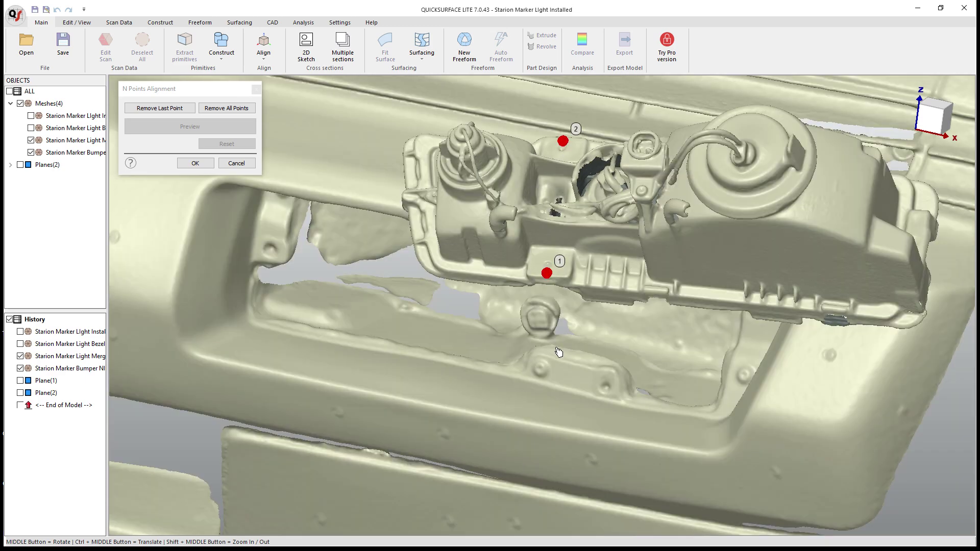
scroll(608, 399, "up", 2)
left_click(607, 397)
scroll(607, 397, "down", 2)
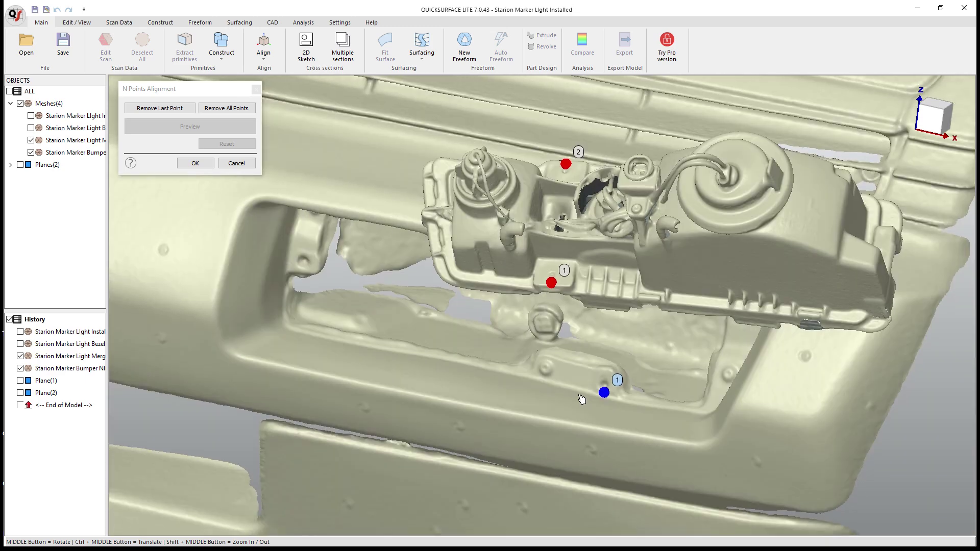
mouse_move(599, 397)
middle_mouse_down()
mouse_move(589, 393)
mouse_move(585, 341)
mouse_move(607, 396)
middle_mouse_up()
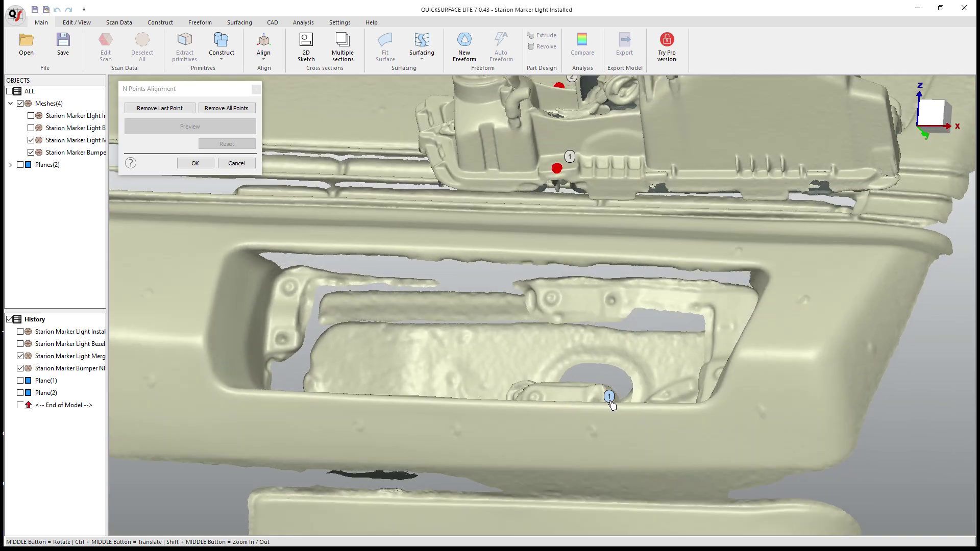
scroll(613, 298, "up", 2)
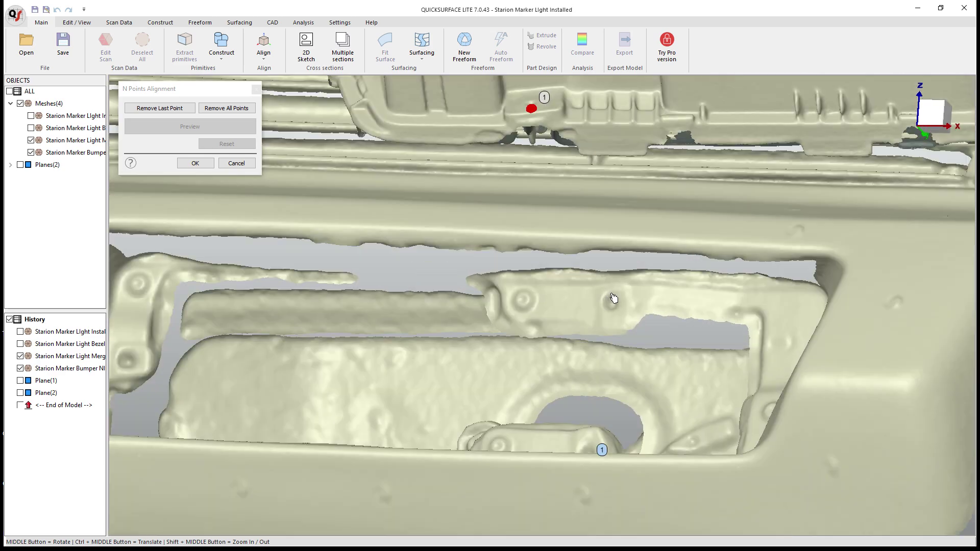
left_click(612, 296)
- Match a third point pair at the housing's right end and preview the alignment
scroll(602, 344, "down", 2)
middle_click_drag(601, 350, 732, 364)
scroll(740, 359, "up", 3)
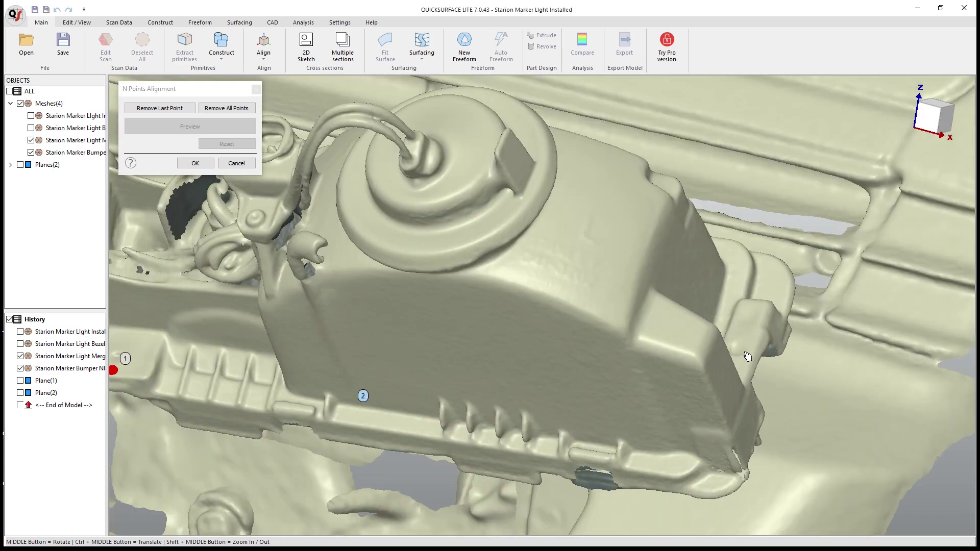
left_click(751, 356)
scroll(772, 375, "down", 3)
scroll(398, 378, "up", 5)
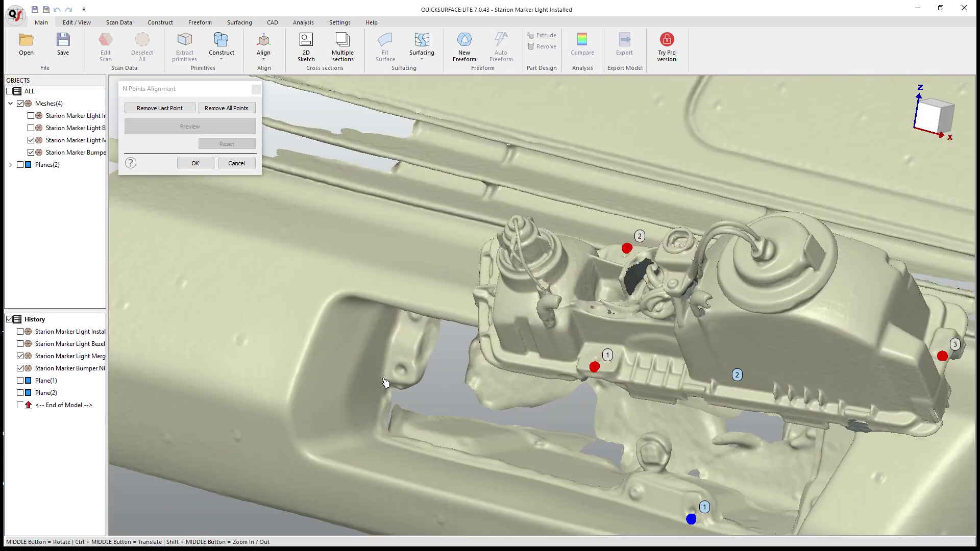
left_click(406, 352)
scroll(406, 352, "down", 5)
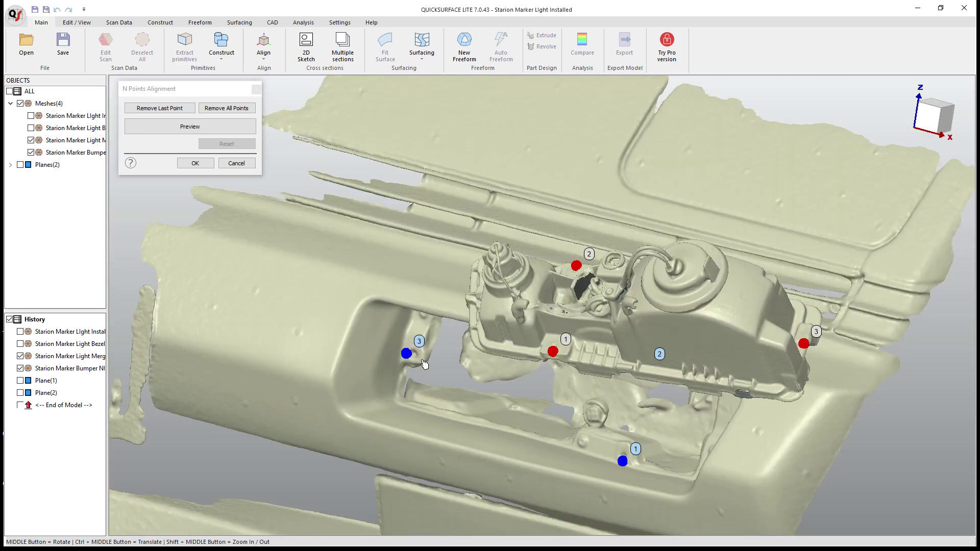
middle_click_drag(561, 430, 602, 393)
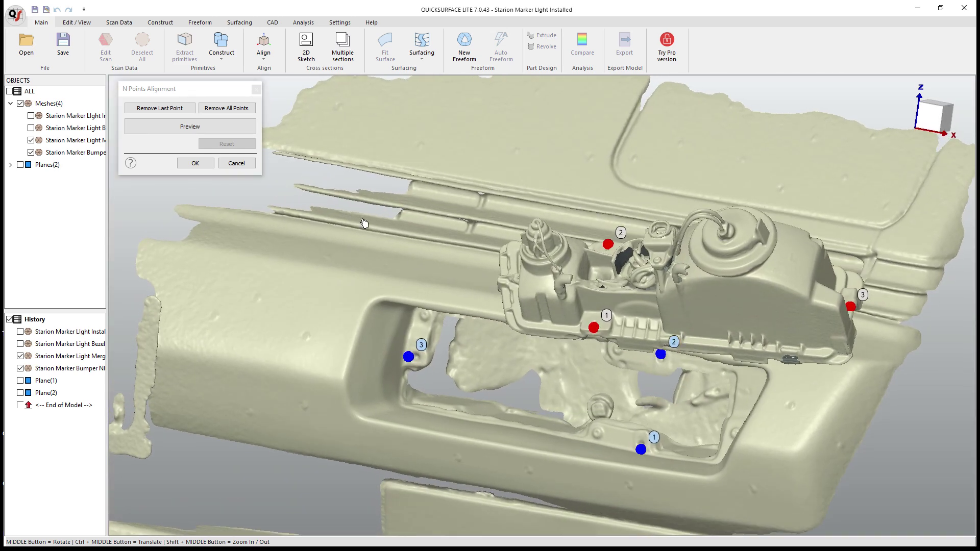
left_click(217, 131)
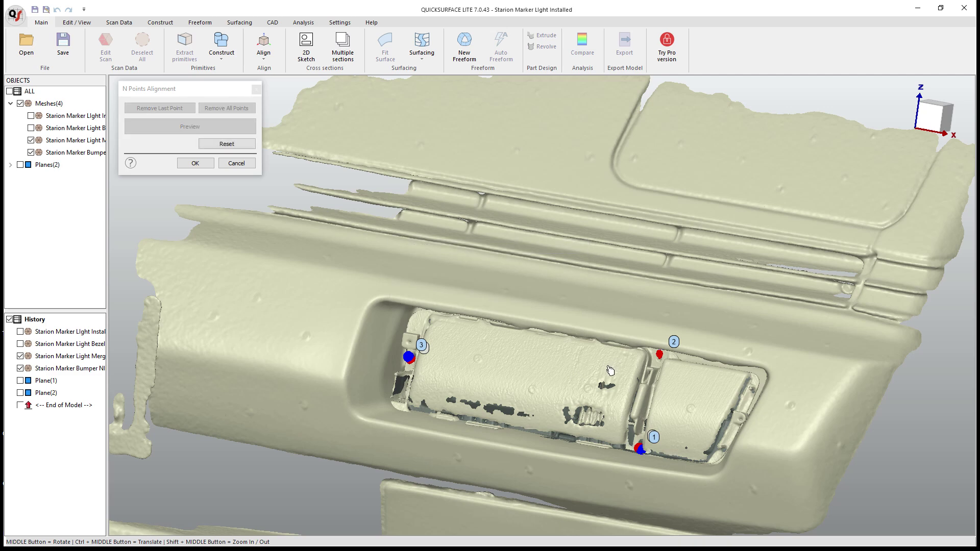
- Accept the light scan alignment and toggle the installed-light scan on and off to compare the fit
left_click(195, 163)
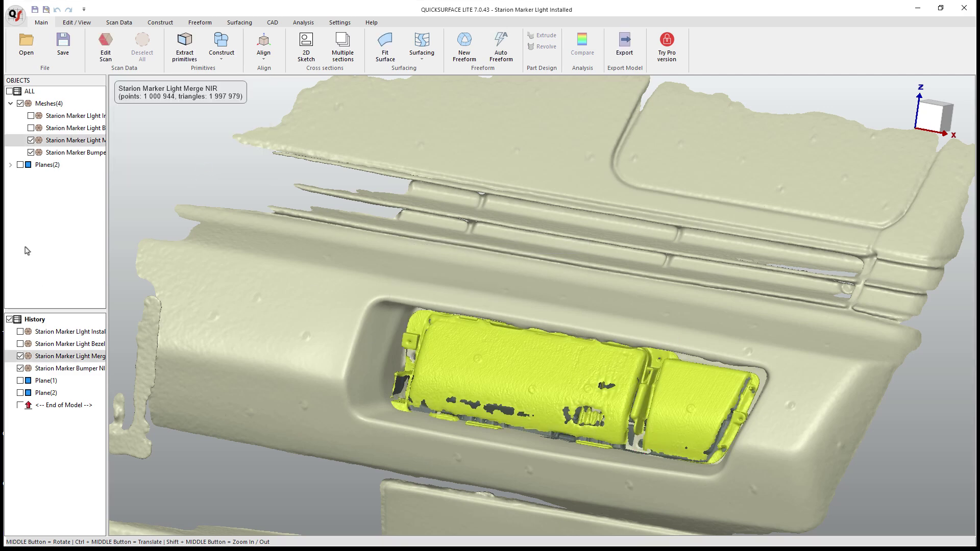
left_click(31, 116)
left_click(31, 115)
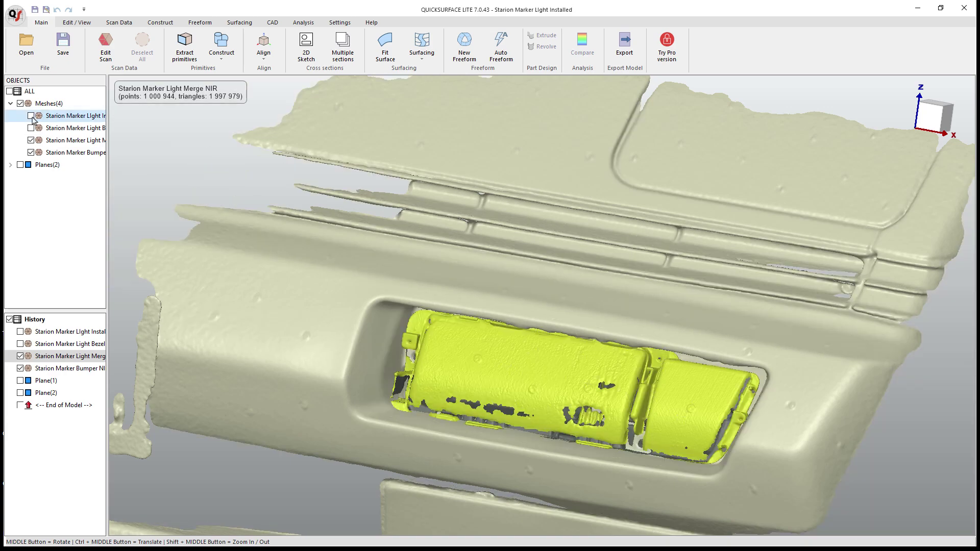
left_click(31, 116)
left_click(31, 115)
left_click(31, 116)
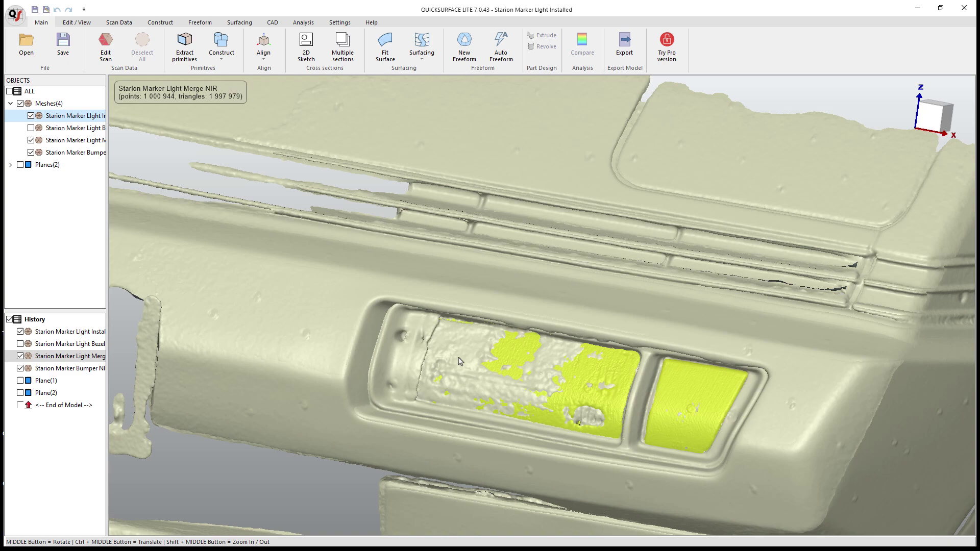
- Hide the installed-light, merged light and bumper scans, and show the bezel scan
left_click(30, 116)
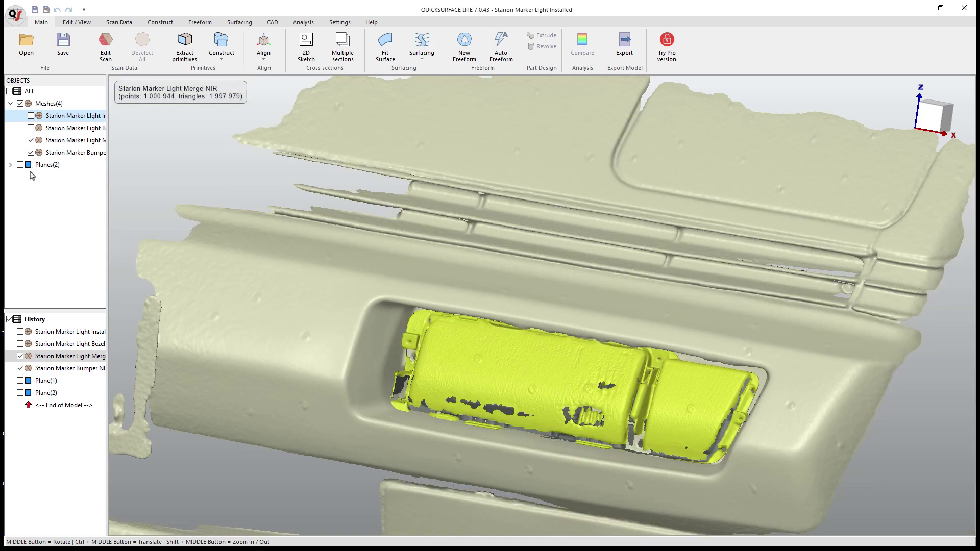
left_click(30, 140)
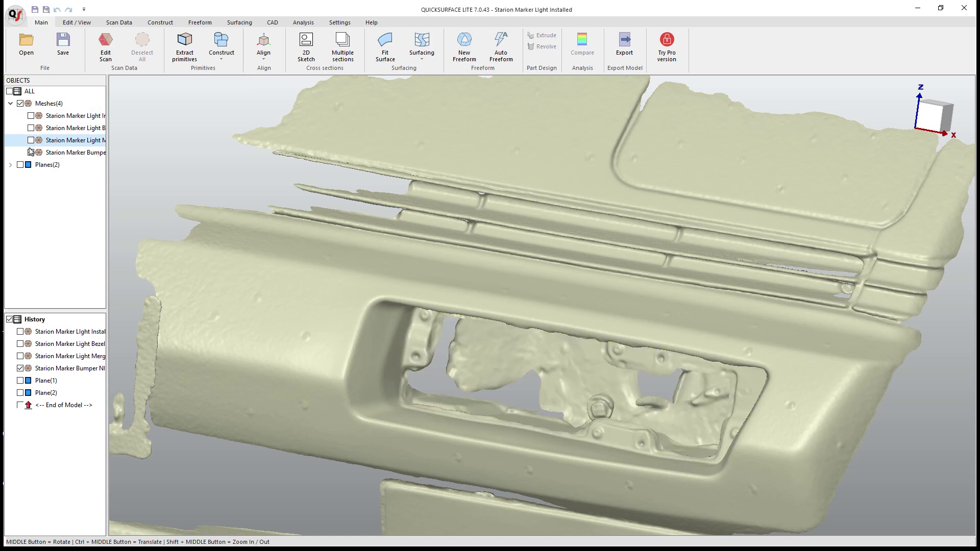
left_click(31, 153)
left_click(31, 128)
- Show the installed-light scan, select the bezel scan, and start N Points Alignment
left_click(31, 116)
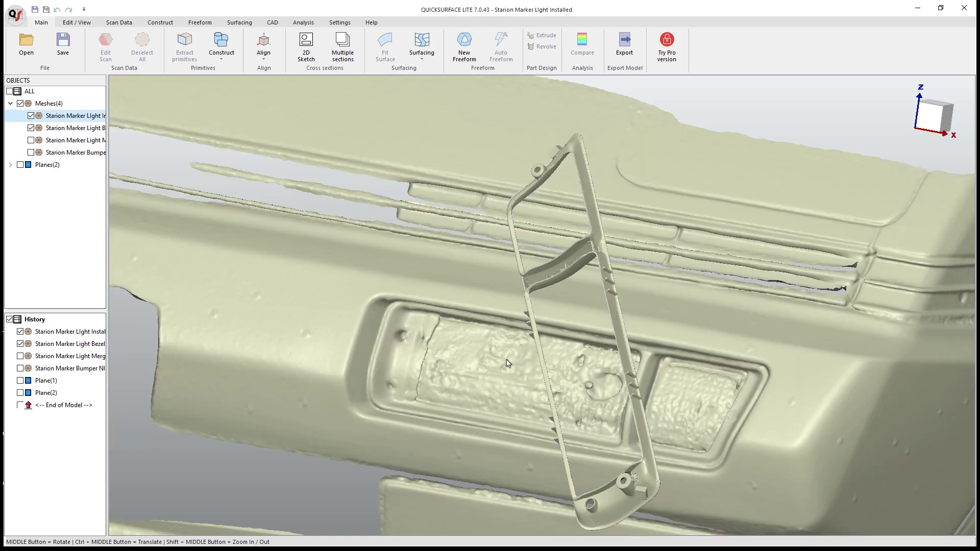
middle_click_drag(464, 375, 269, 167)
left_click(79, 128)
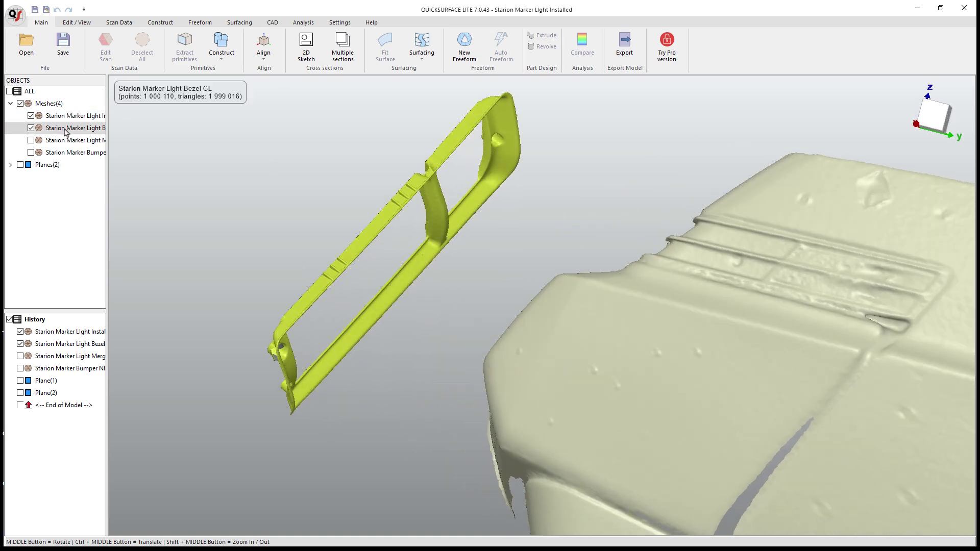
left_click(264, 57)
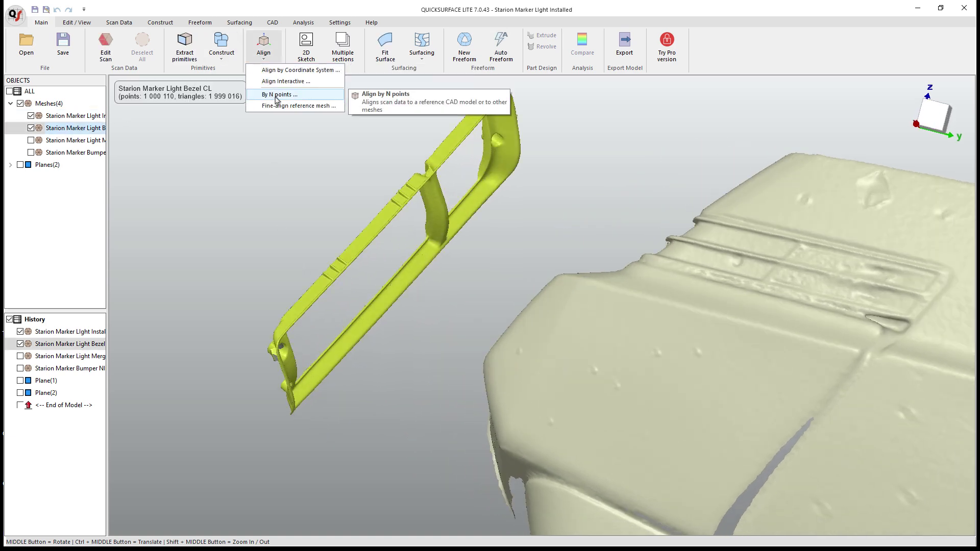
left_click(278, 94)
- Mark the bezel's alignment points on the cross-strut, strut base and right arm
middle_click_drag(423, 311, 385, 289)
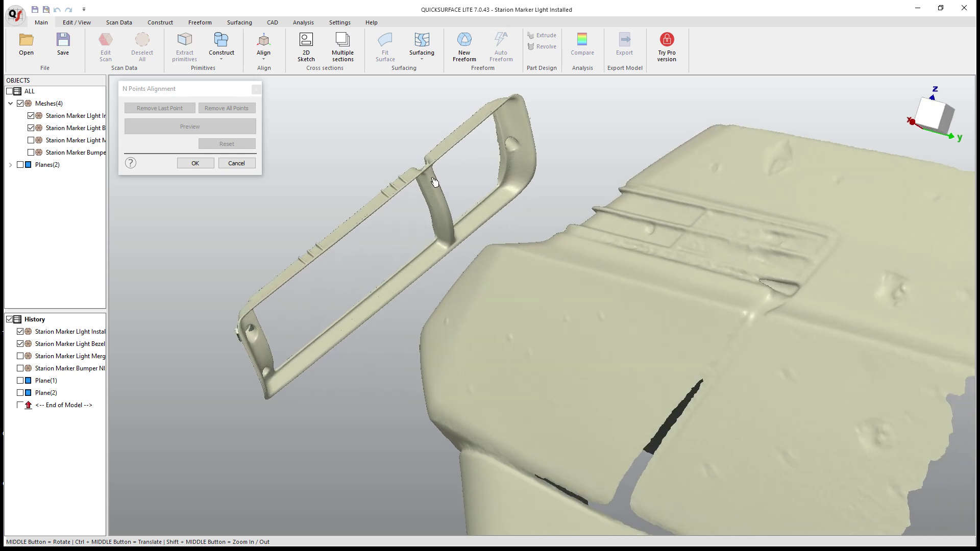
scroll(434, 181, "up", 5)
left_click(422, 148)
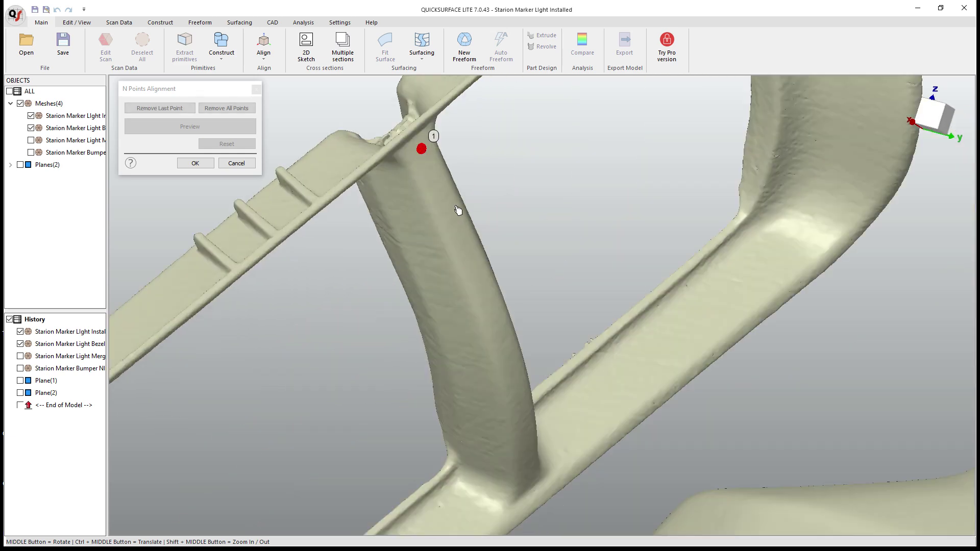
left_click(531, 482)
scroll(531, 482, "down", 3)
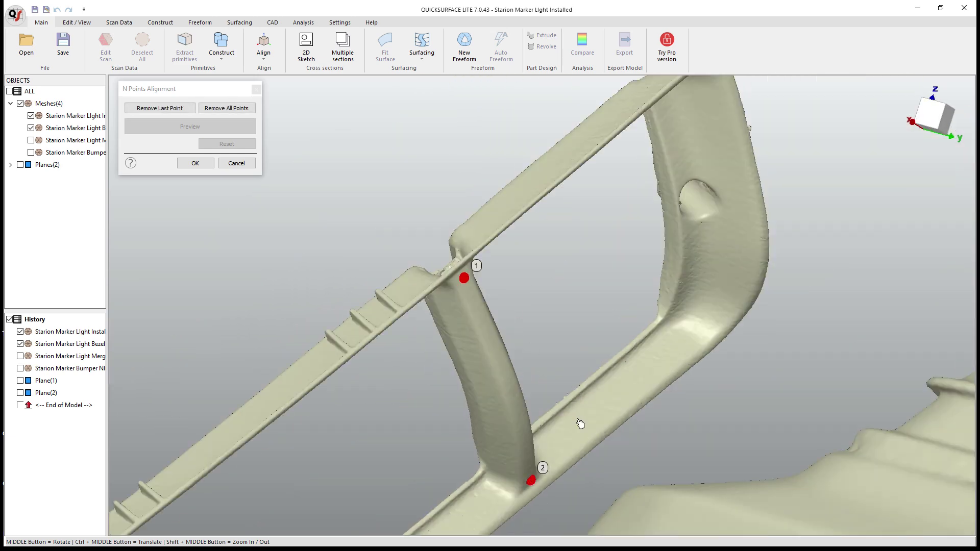
left_click(726, 199)
scroll(498, 470, "down", 3)
middle_click_drag(499, 470, 420, 390)
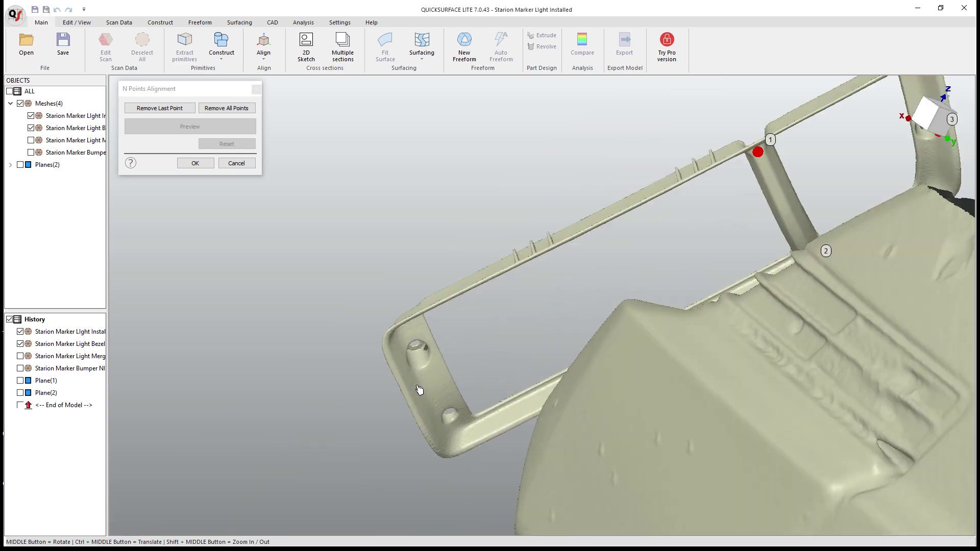
scroll(406, 365, "up", 5)
scroll(400, 367, "down", 3)
- Mark the matching points on the bumper's rib and opening
middle_click_drag(505, 461, 347, 365)
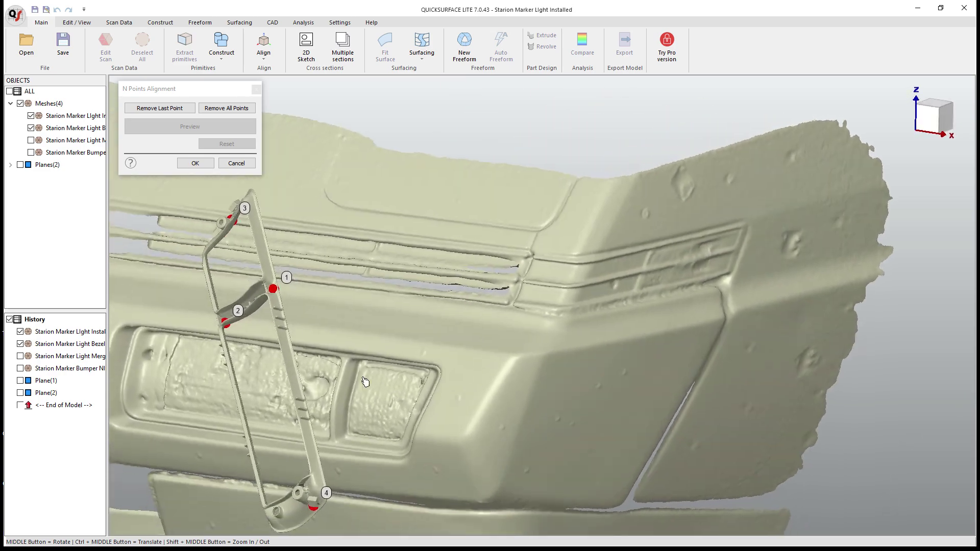
scroll(353, 369, "up", 5)
left_click(352, 367)
scroll(353, 369, "down", 3)
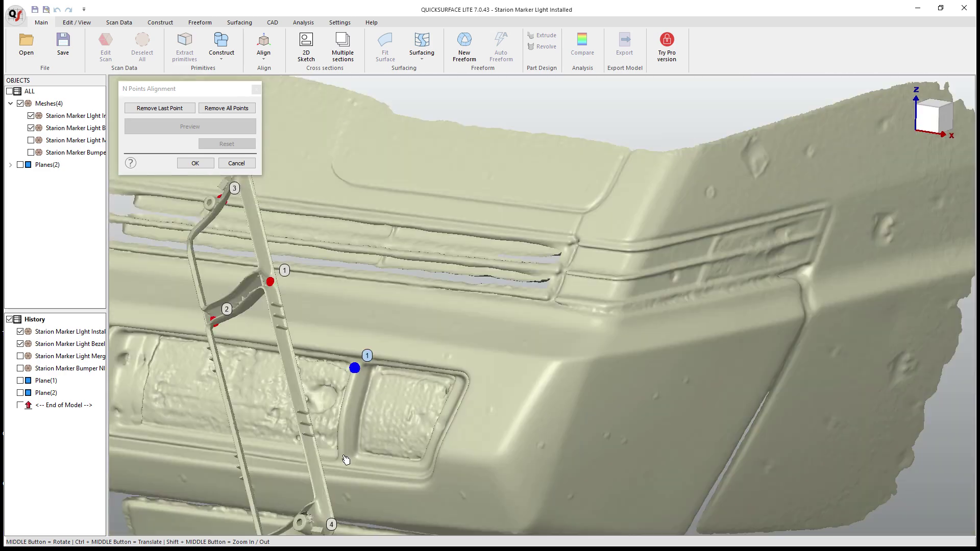
scroll(344, 461, "up", 3)
left_click(342, 458)
scroll(352, 461, "down", 3)
middle_click_drag(352, 462, 214, 244)
left_click(262, 387)
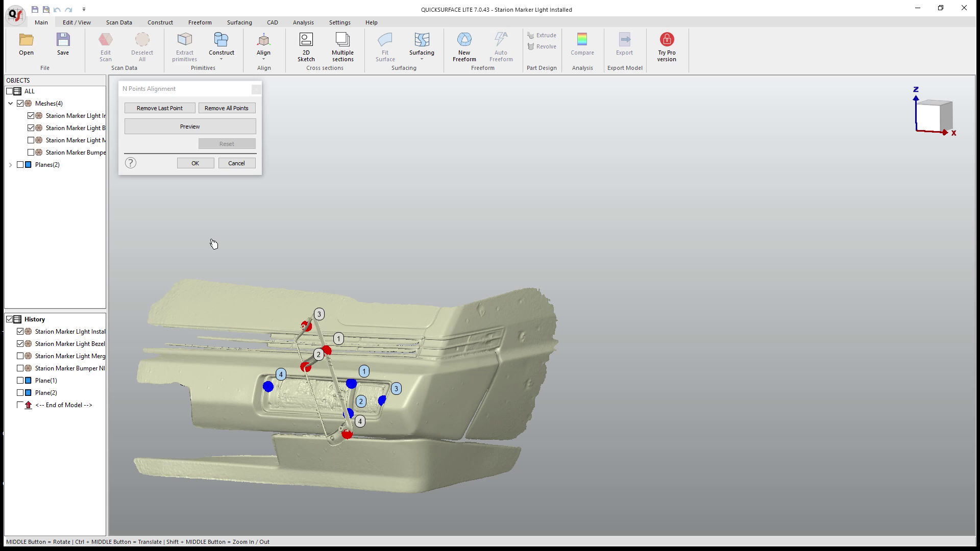
- Preview and accept the four-point-pair alignment of the bezel
left_click(201, 127)
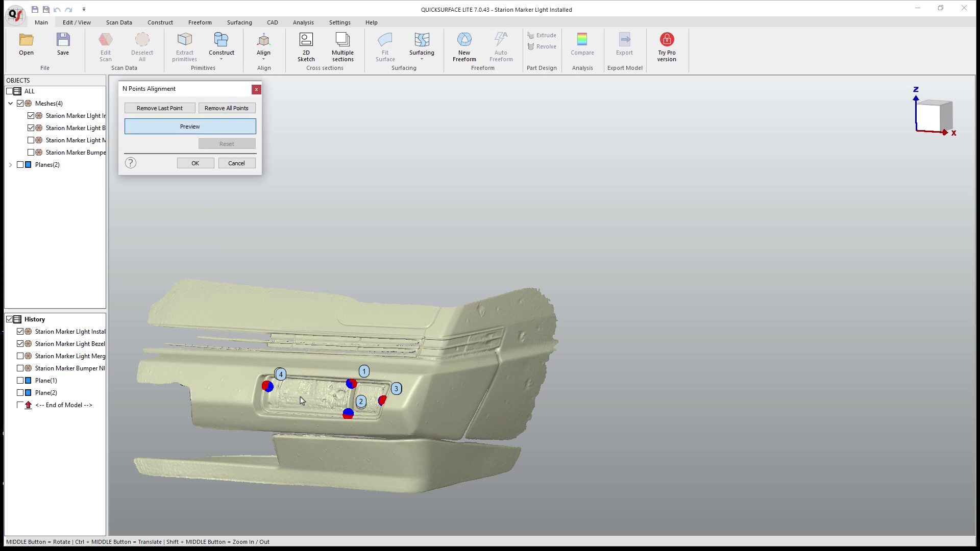
scroll(337, 403, "up", 5)
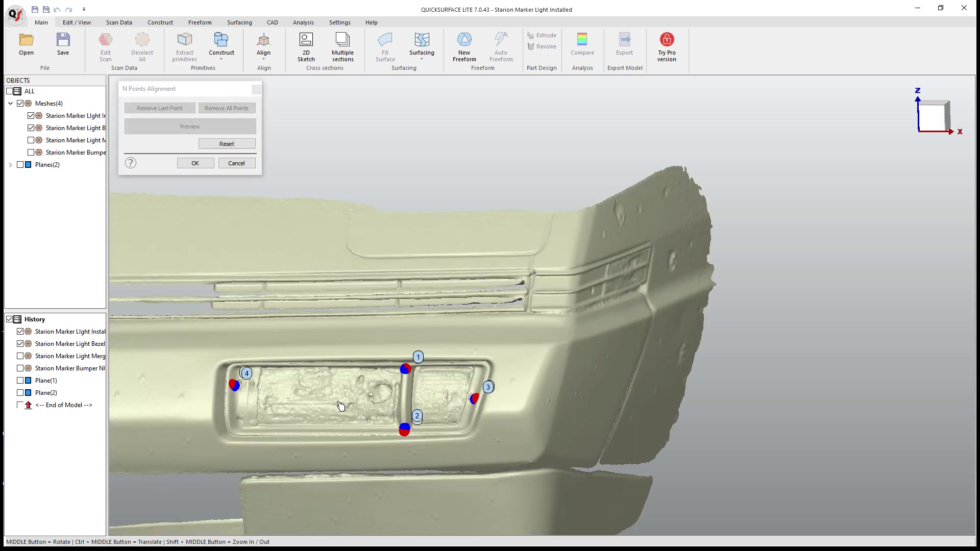
scroll(341, 406, "up", 3)
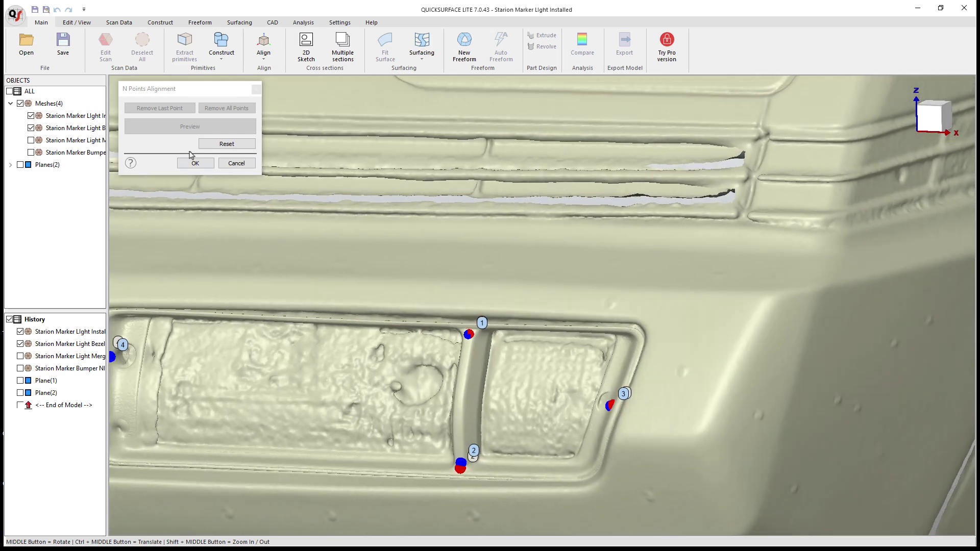
left_click(195, 164)
- Inspect the bezel fit, then hide the installed marker light mesh and show the bumper mesh
scroll(595, 341, "down", 3)
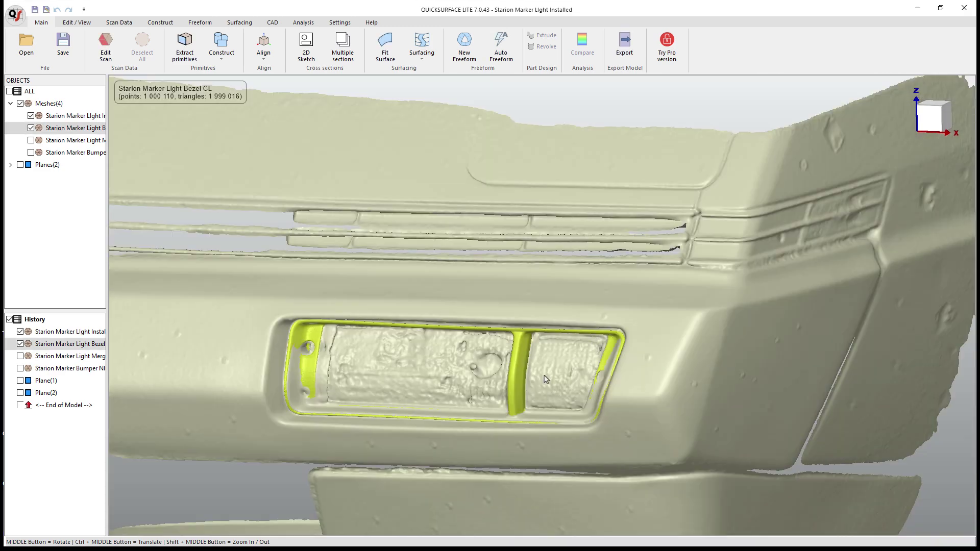
middle_click_drag(545, 378, 565, 361)
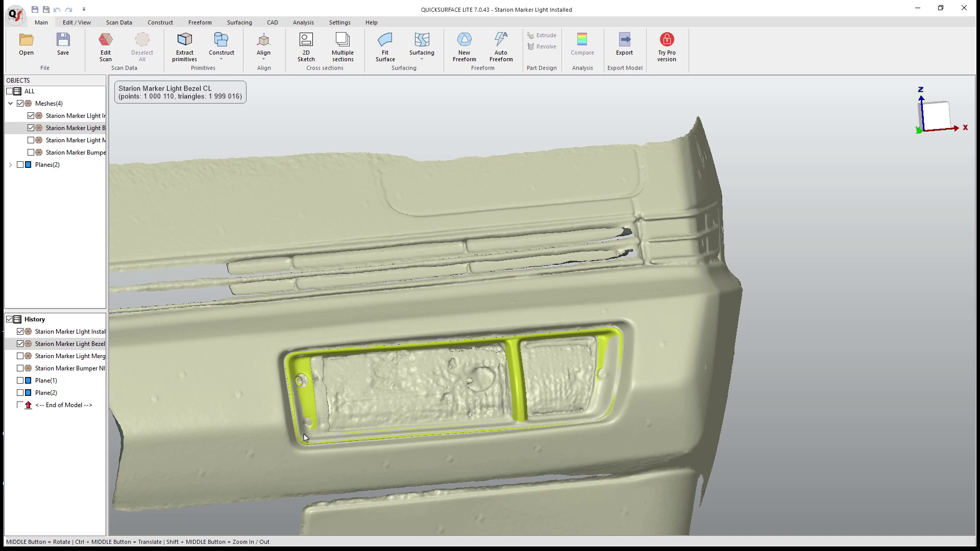
scroll(603, 401, "up", 3)
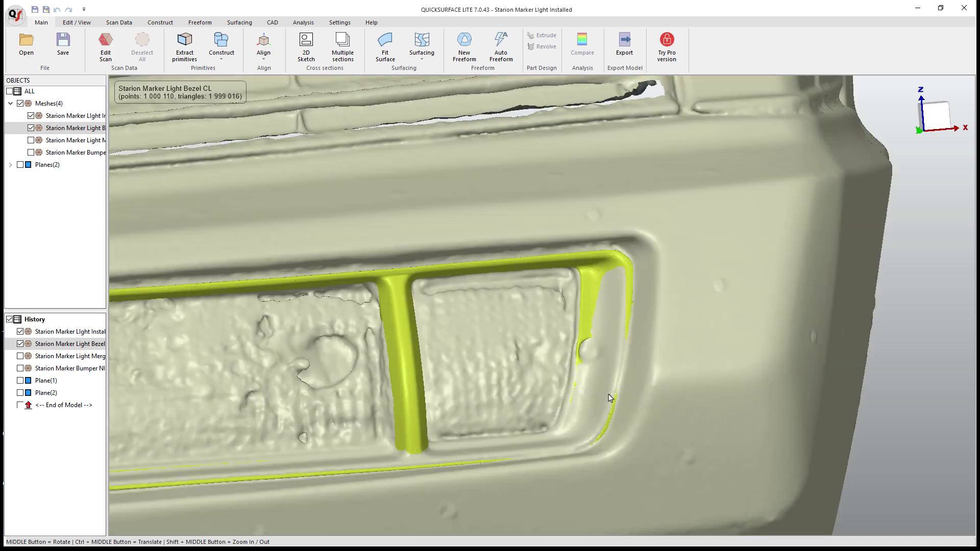
left_click(31, 116)
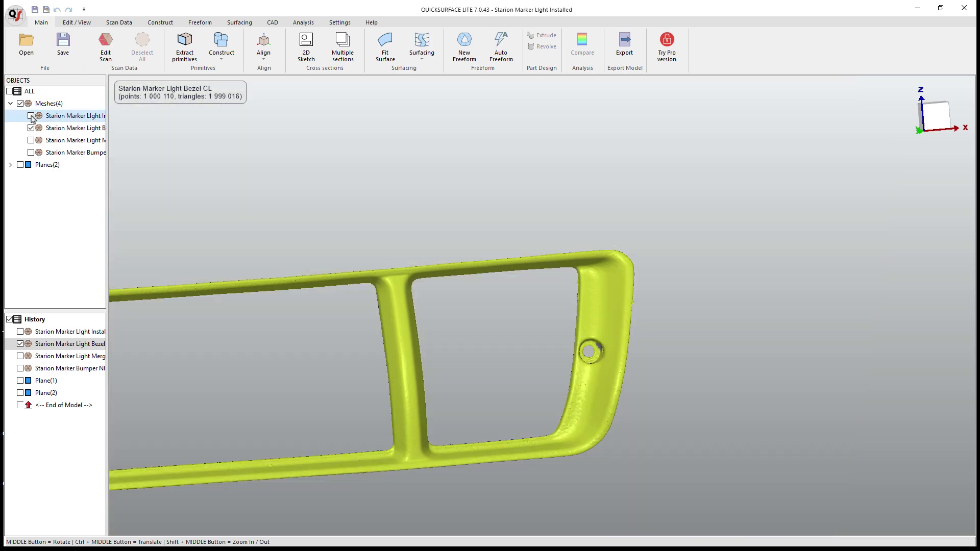
left_click(31, 153)
- Zoom to fit the bumper with the seated bezel in view
scroll(538, 314, "down", 3)
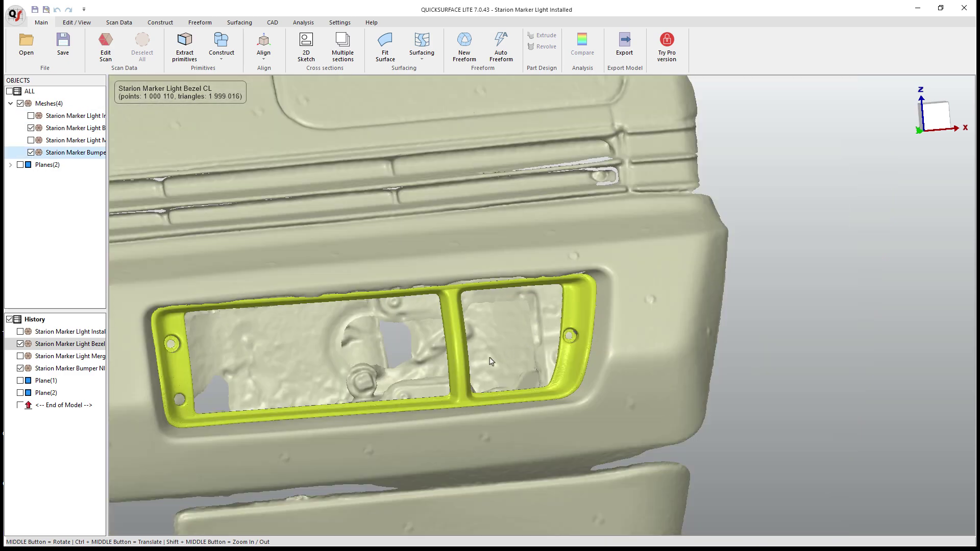
middle_click_drag(491, 363, 411, 336)
mouse_move(893, 117)
key("a")
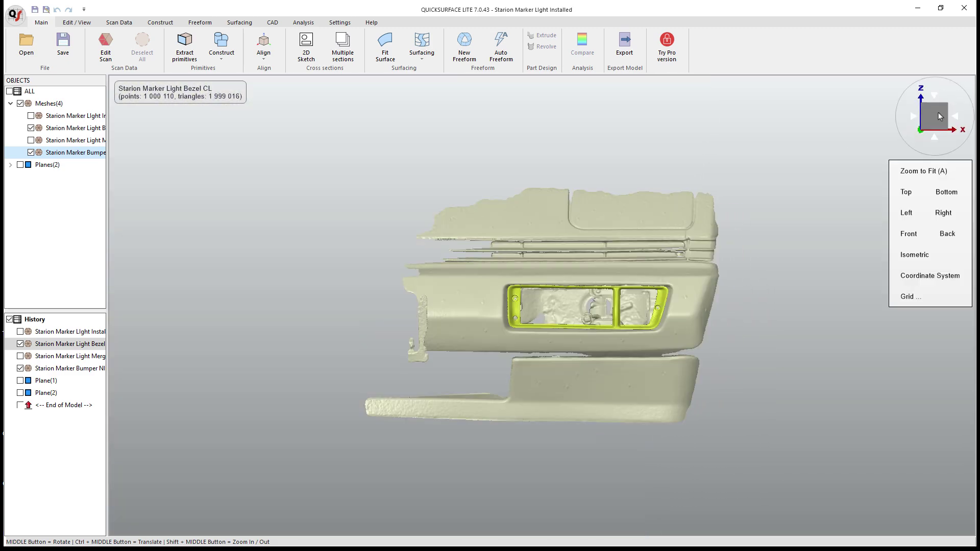
scroll(563, 320, "up", 2)
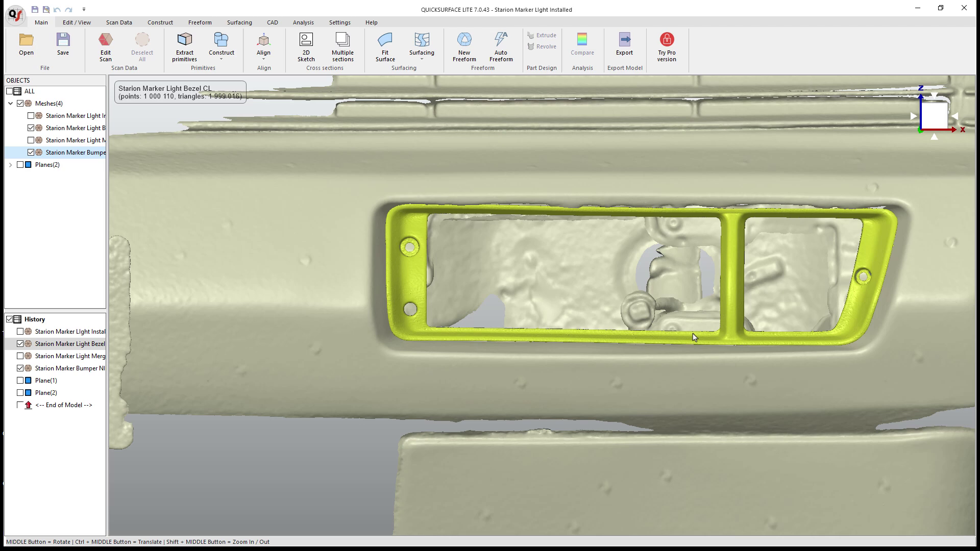
scroll(613, 351, "down", 3)
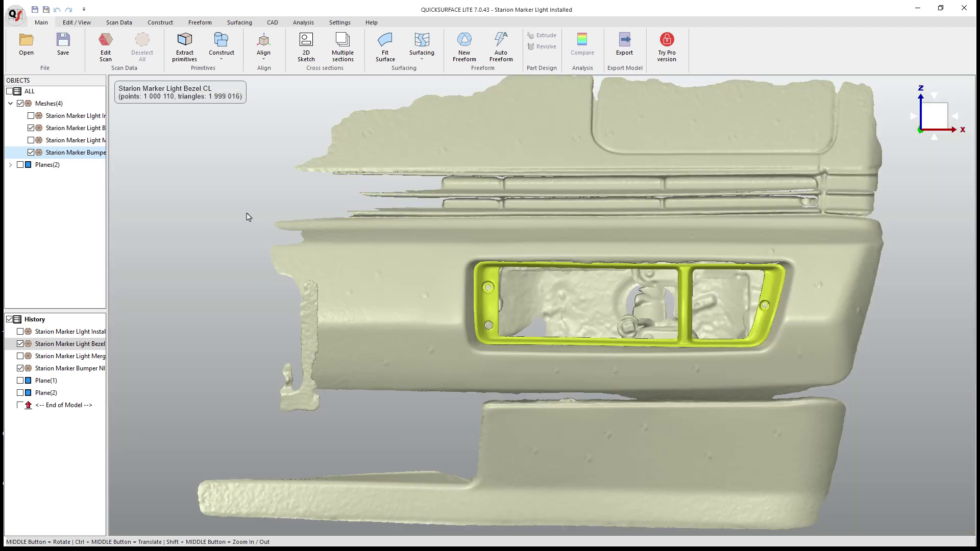
- Show the merged and installed marker light meshes and select the group of four meshes
left_click(30, 140)
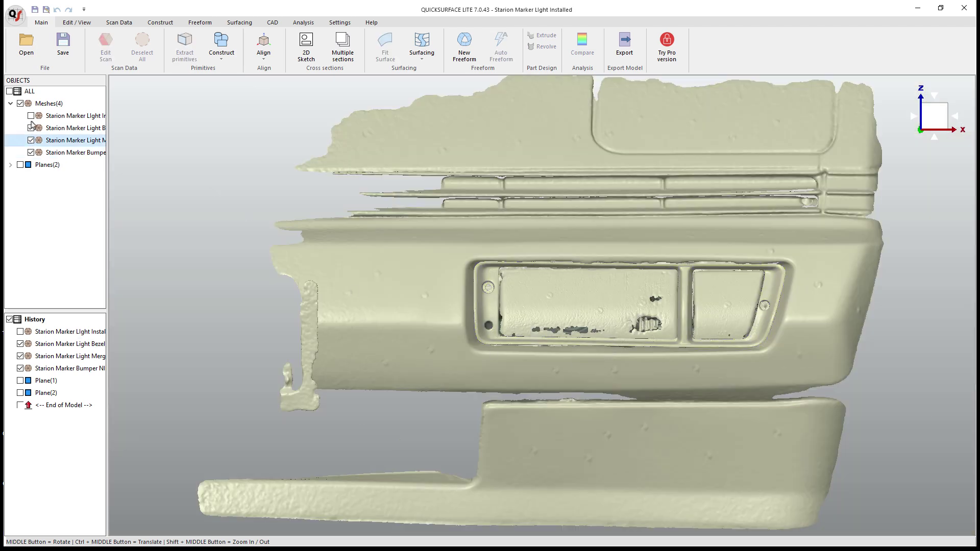
left_click(31, 115)
left_click(33, 104)
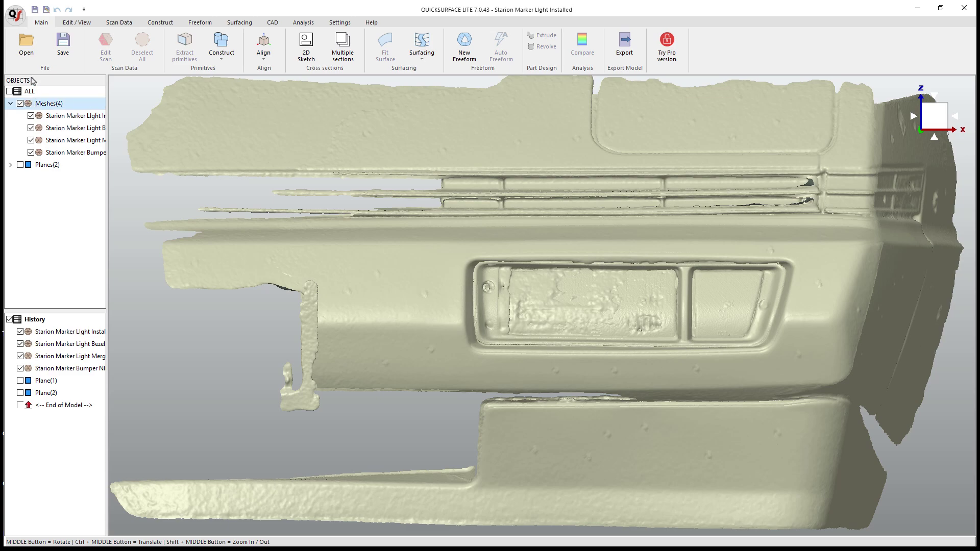
- Export the meshes as an STL named 'Starion Bumper Meshes Combined'
left_click(18, 18)
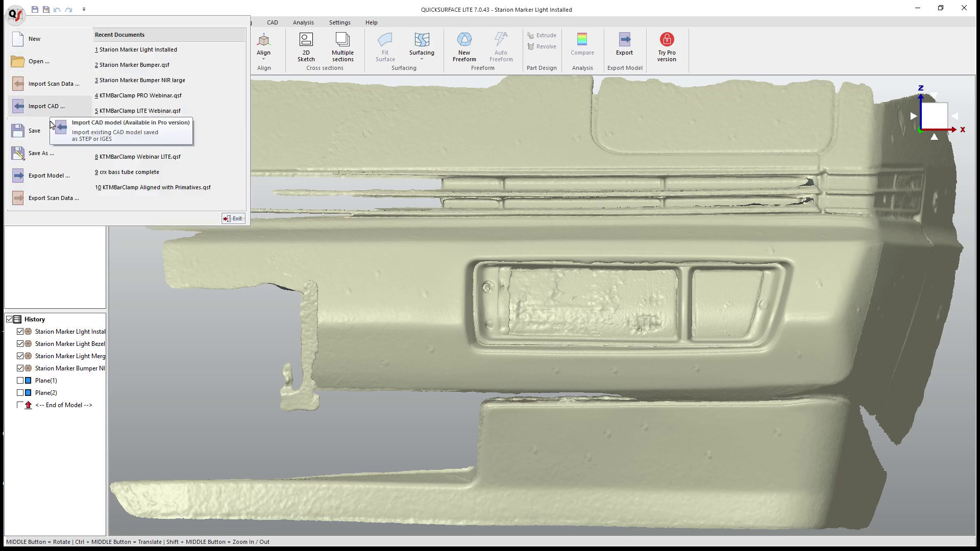
left_click(48, 198)
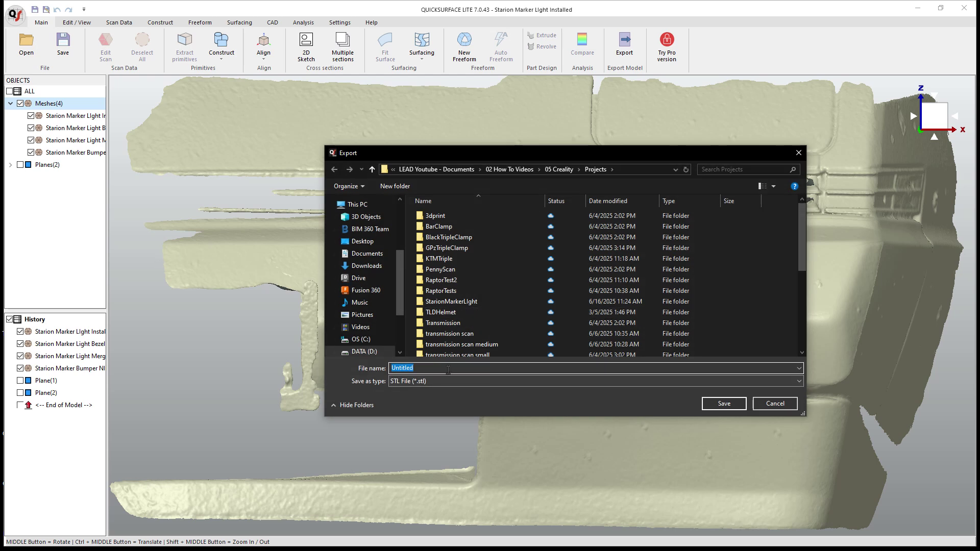
type("Starion ")
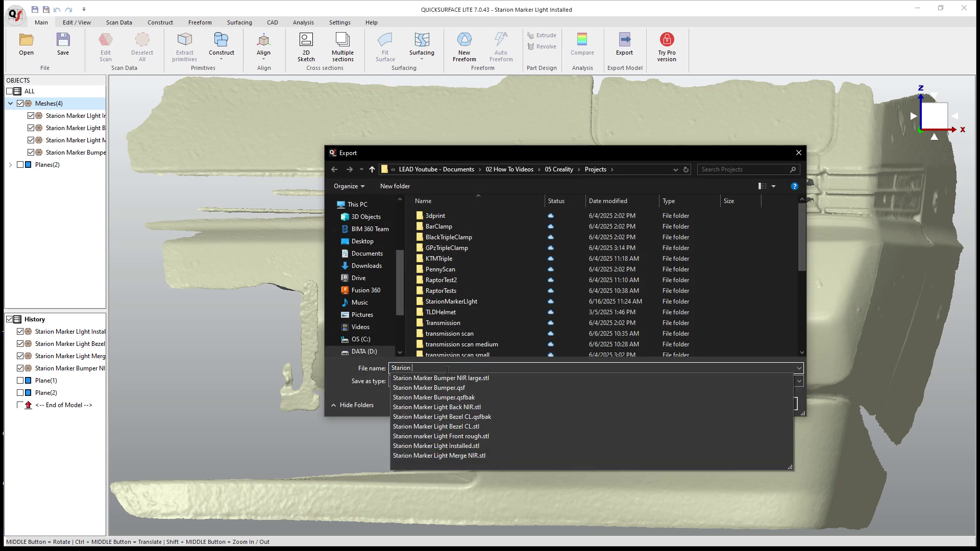
type("Bumper M")
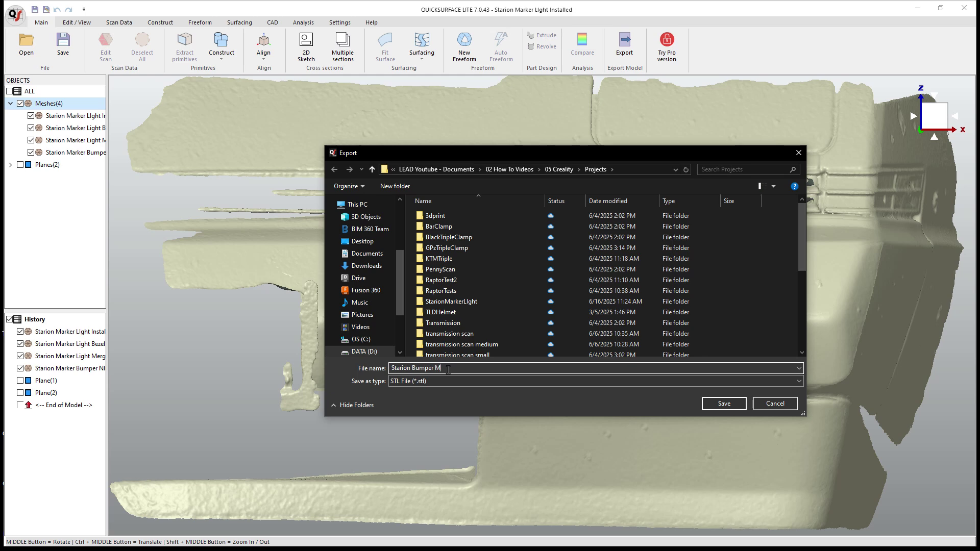
type("eshes Combined")
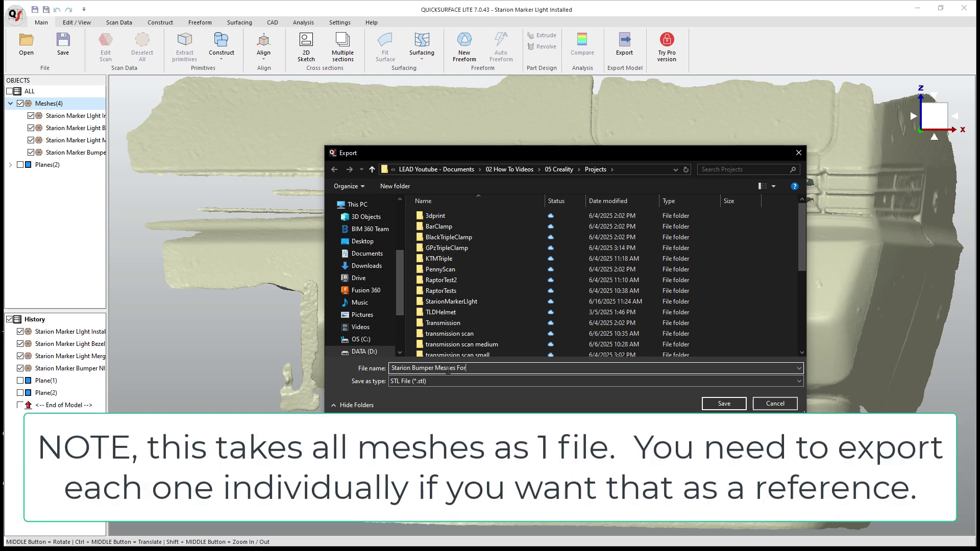
key("Return")
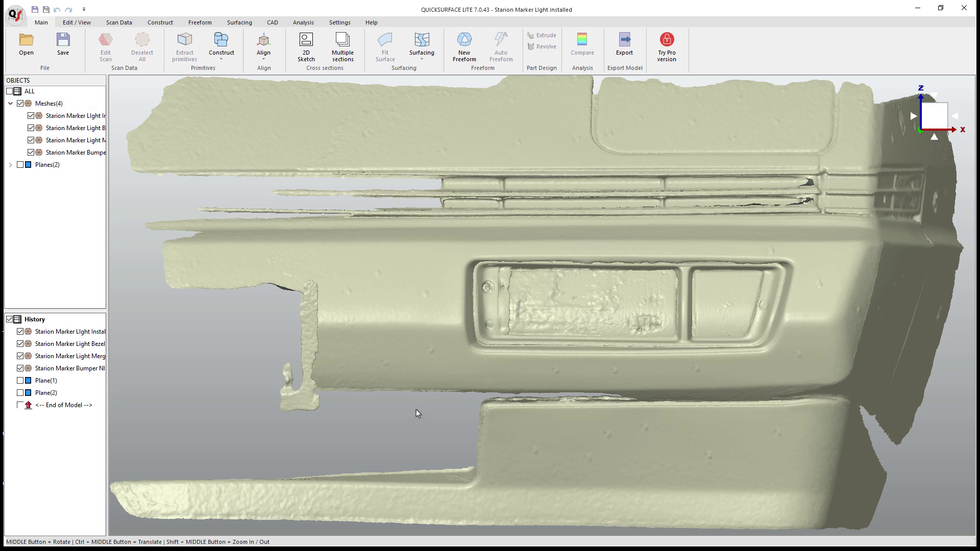
- After the export finishes, zoom out to view the whole combined bumper assembly
scroll(416, 412, "down", 3)
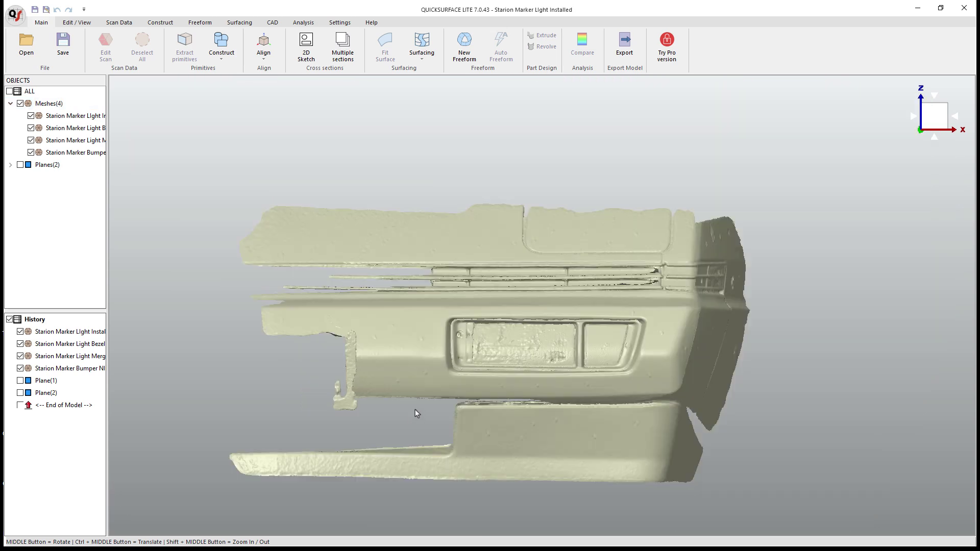